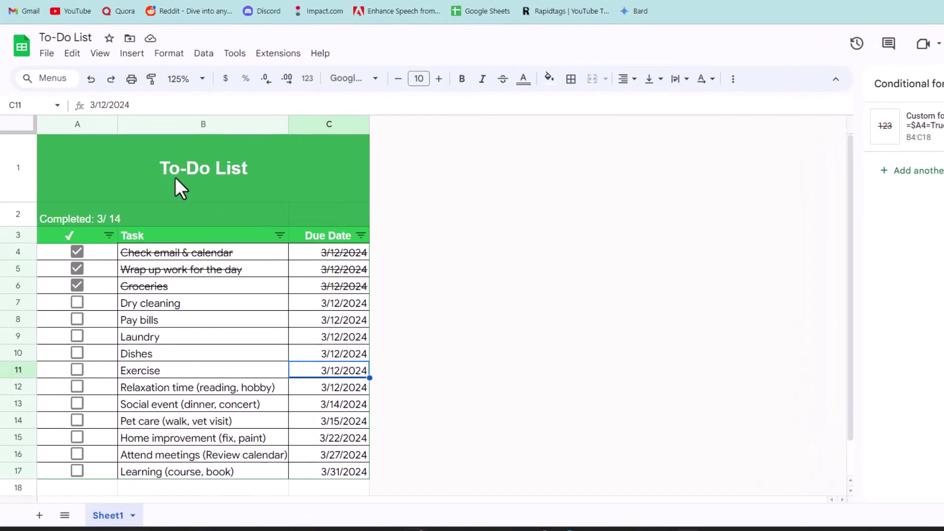
Step: Examine the finished To-Do List, toggling the Groceries checkbox off and back on to test the strikethrough and completed count
{"action": "left_click", "coordinate": [176, 181]}
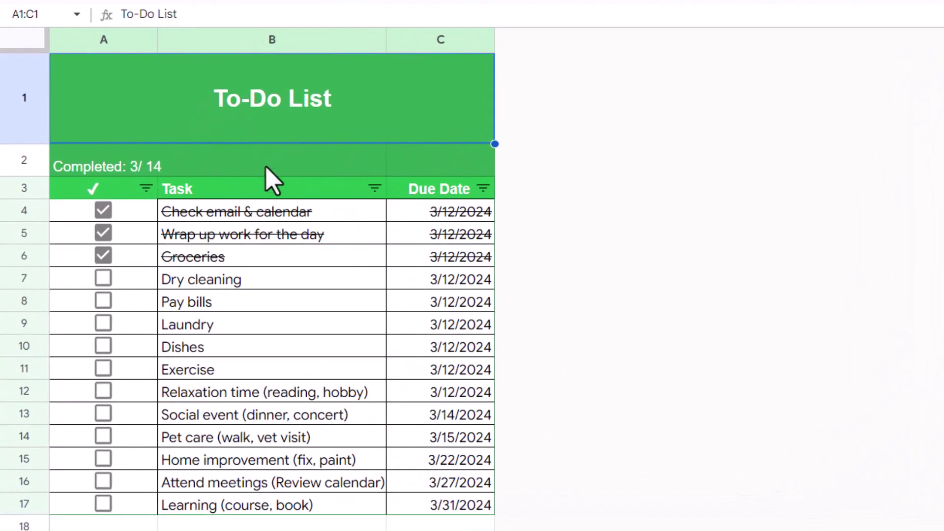
{"action": "scroll", "coordinate": [264, 234], "scroll_direction": "down", "scroll_amount": 1}
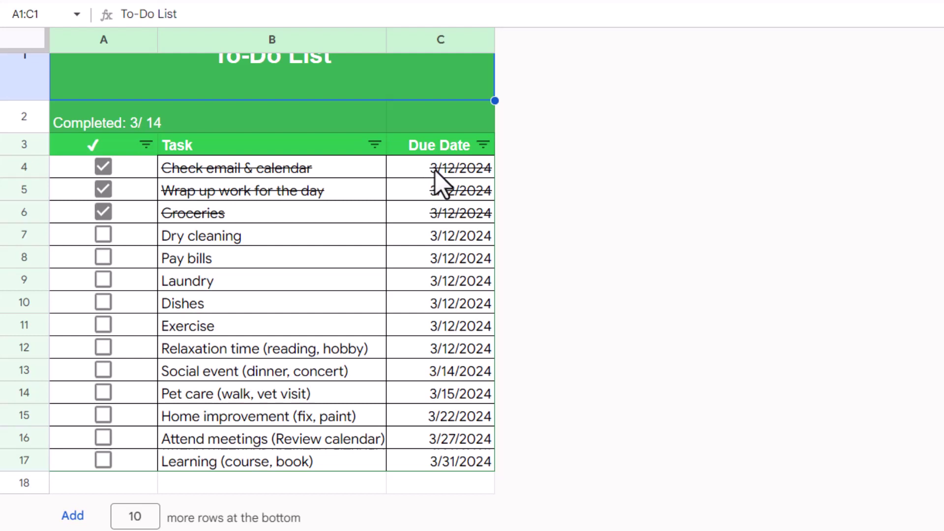
{"action": "left_click", "coordinate": [103, 213]}
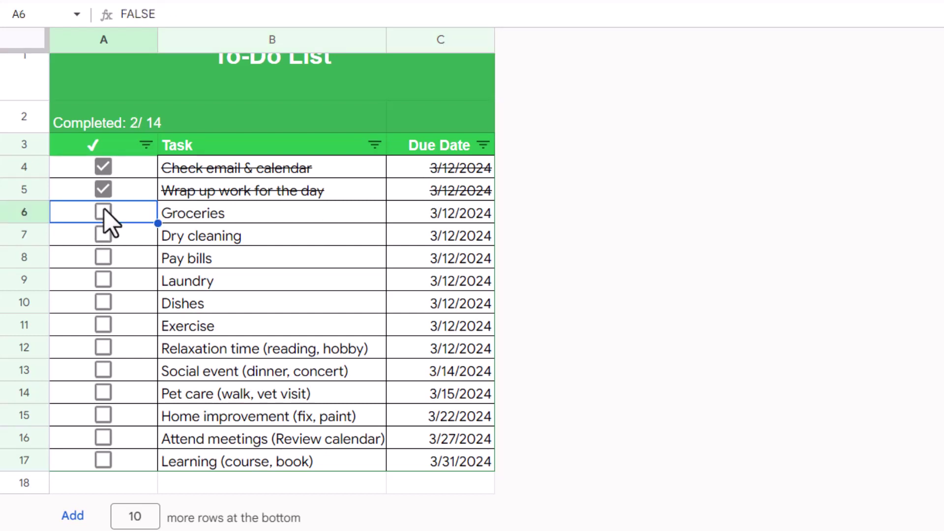
{"action": "left_click", "coordinate": [104, 213]}
{"action": "scroll", "coordinate": [260, 295], "scroll_direction": "up", "scroll_amount": 1}
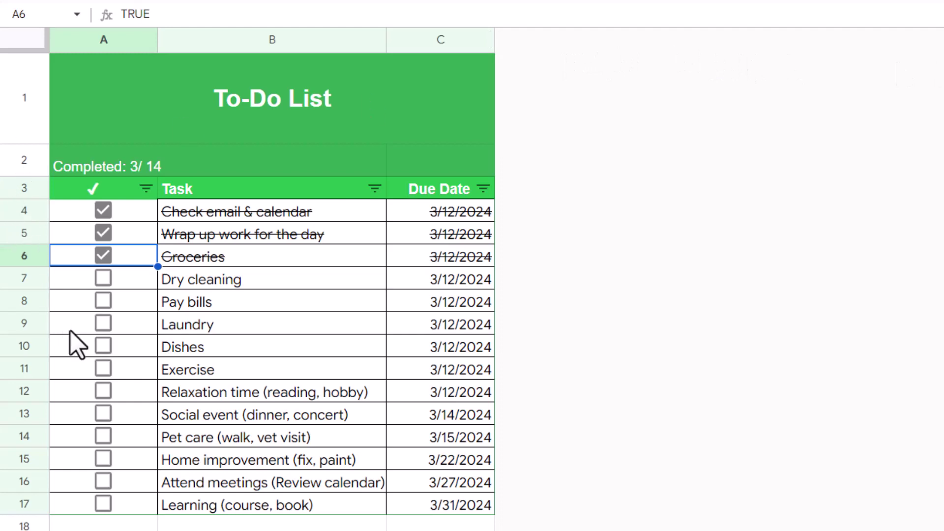
{"action": "scroll", "coordinate": [74, 327], "scroll_direction": "down", "scroll_amount": 1}
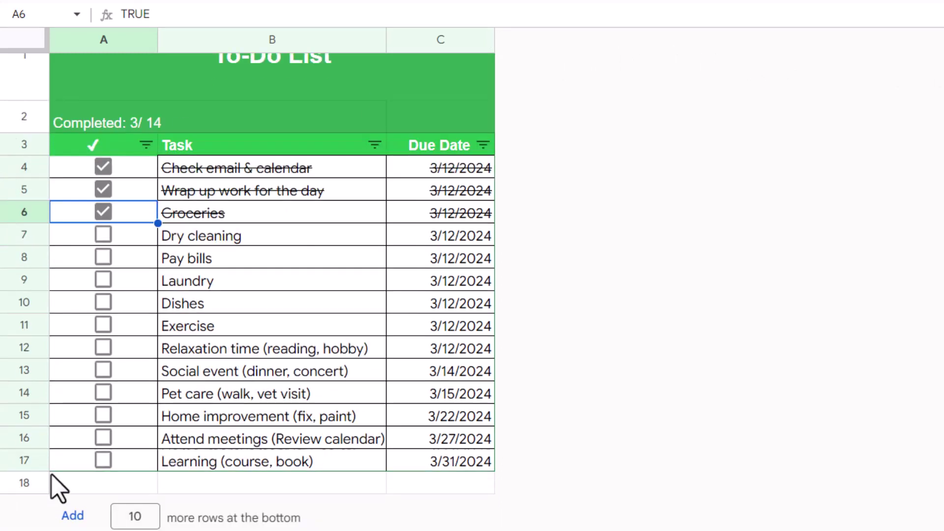
{"action": "scroll", "coordinate": [56, 487], "scroll_direction": "up", "scroll_amount": 1}
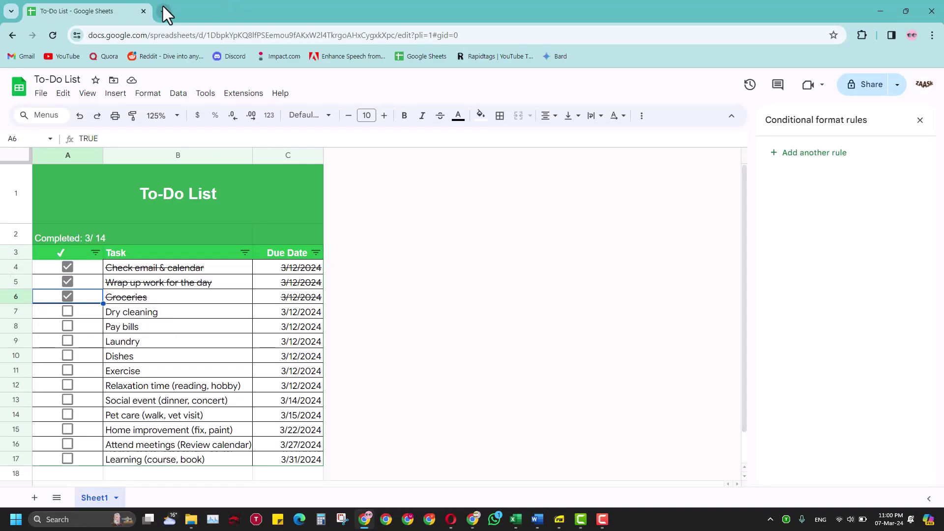
Step: Create a blank spreadsheet in a new browser tab, with "To-Do List" in A1 and "Completed" in A2
{"action": "left_click", "coordinate": [164, 7]}
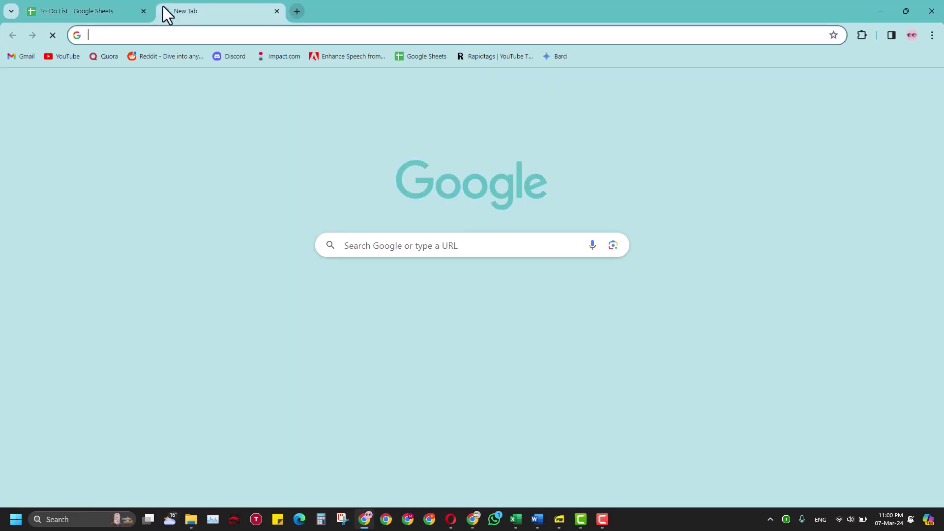
{"action": "left_click", "coordinate": [415, 58]}
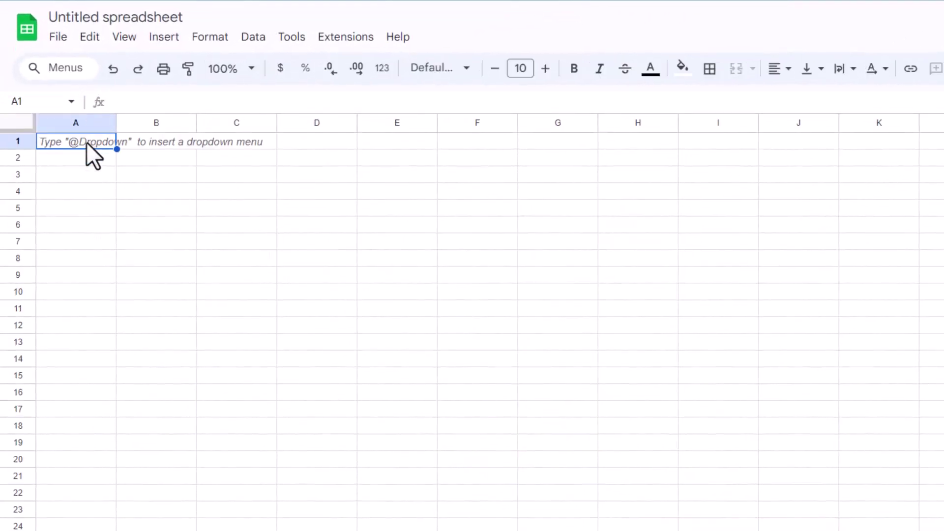
{"action": "type", "text": "To-Do"}
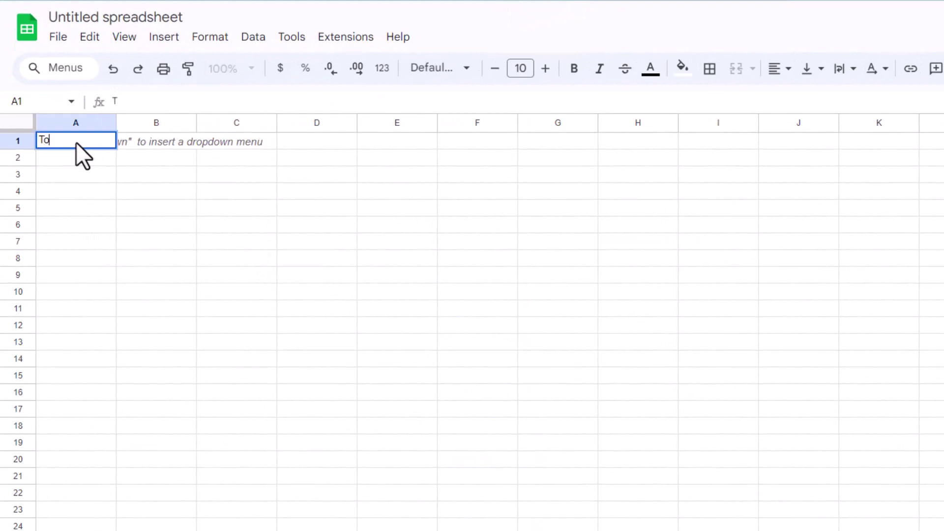
{"action": "type", "text": " List"}
{"action": "key", "text": "Return"}
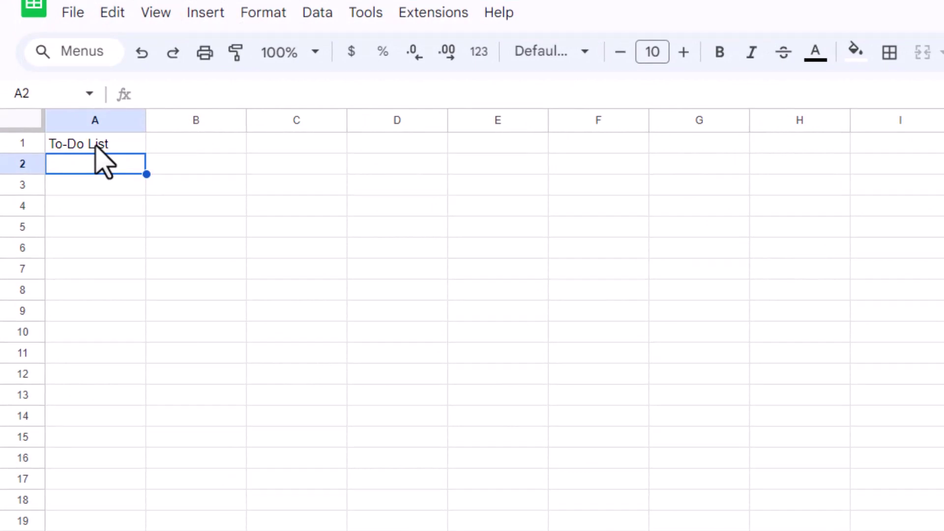
{"action": "type", "text": "Comp"}
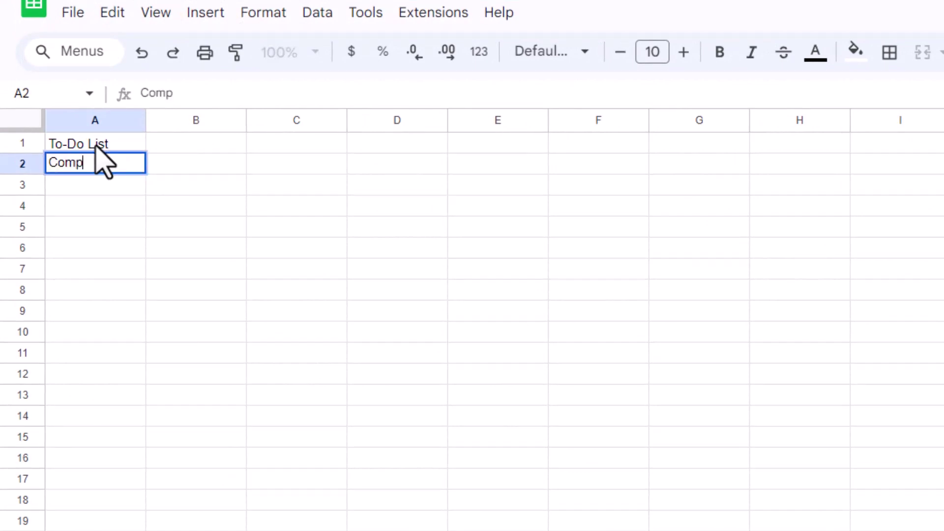
{"action": "type", "text": "leted"}
{"action": "key", "text": "Return"}
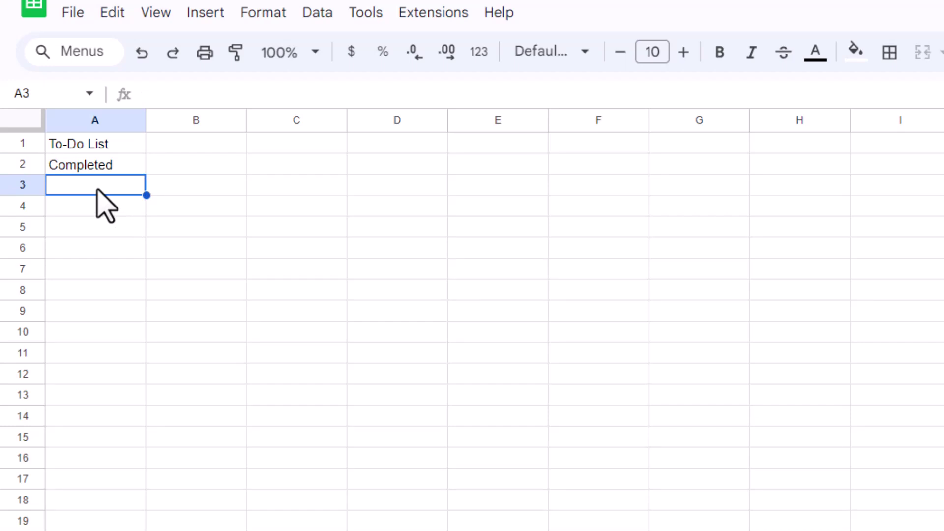
Step: Enter the column headers "Tick Mark", "Task" and "Due Date" in cells A3 to C3
{"action": "type", "text": "Tick Mark"}
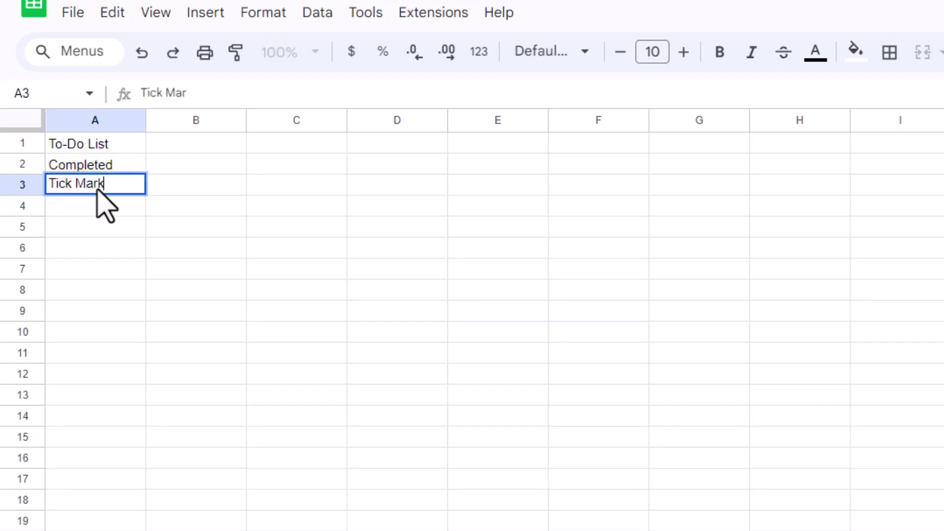
{"action": "key", "text": "Tab"}
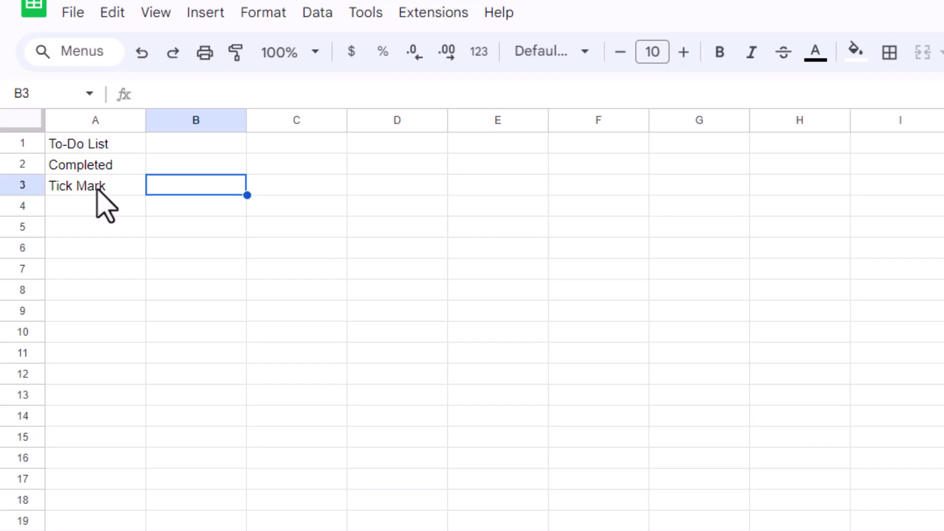
{"action": "type", "text": "Task"}
{"action": "key", "text": "Return"}
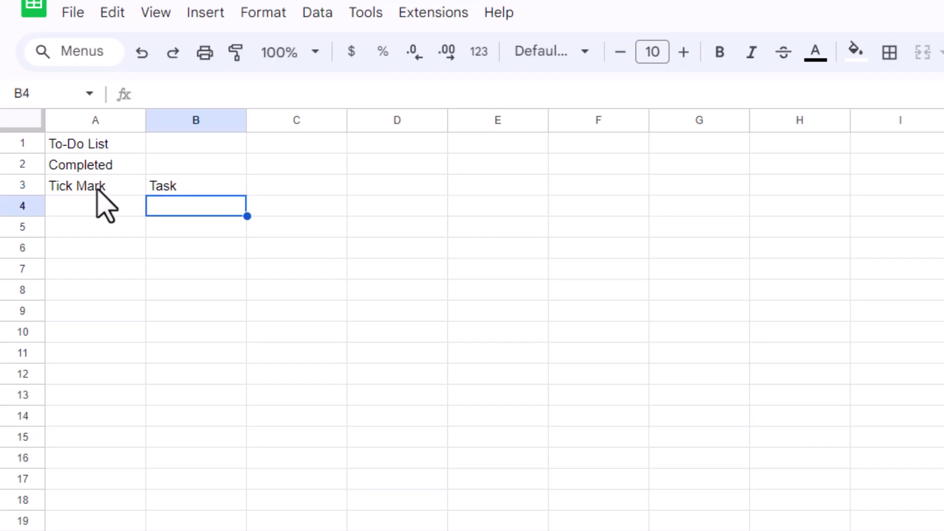
{"action": "key", "text": "Right"}
{"action": "key", "text": "Up"}
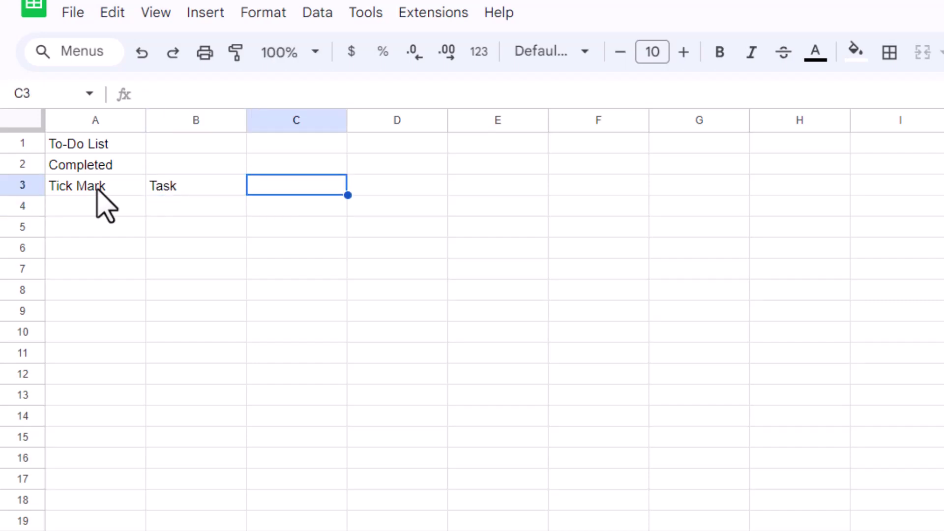
{"action": "type", "text": "Due Date"}
{"action": "key", "text": "Return"}
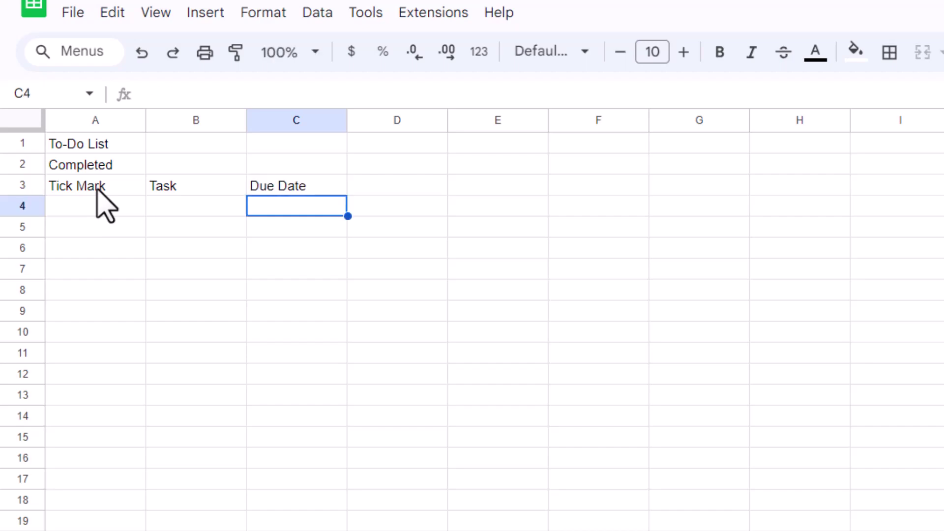
Step: Insert checkboxes in A4:A20 below the Tick Mark header and widen the Task column to about three times its width
{"action": "left_click", "coordinate": [68, 7]}
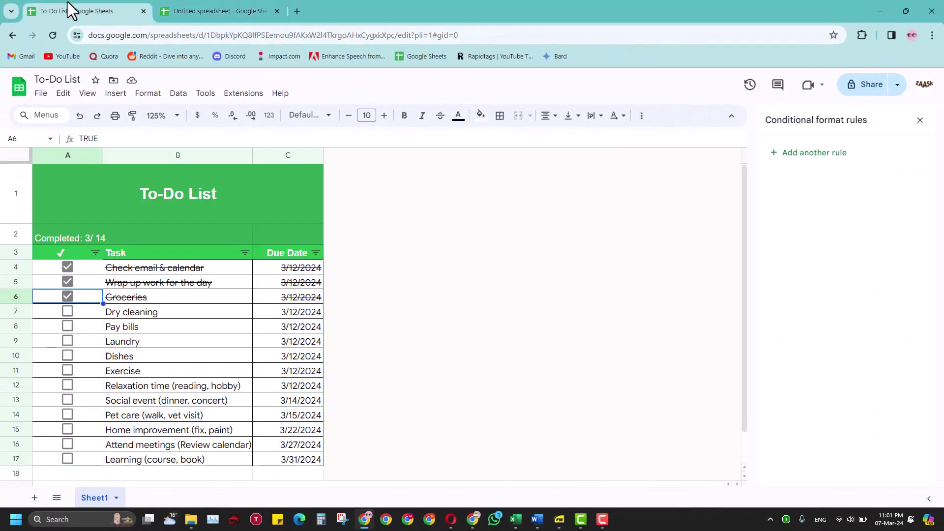
{"action": "left_click", "coordinate": [202, 1]}
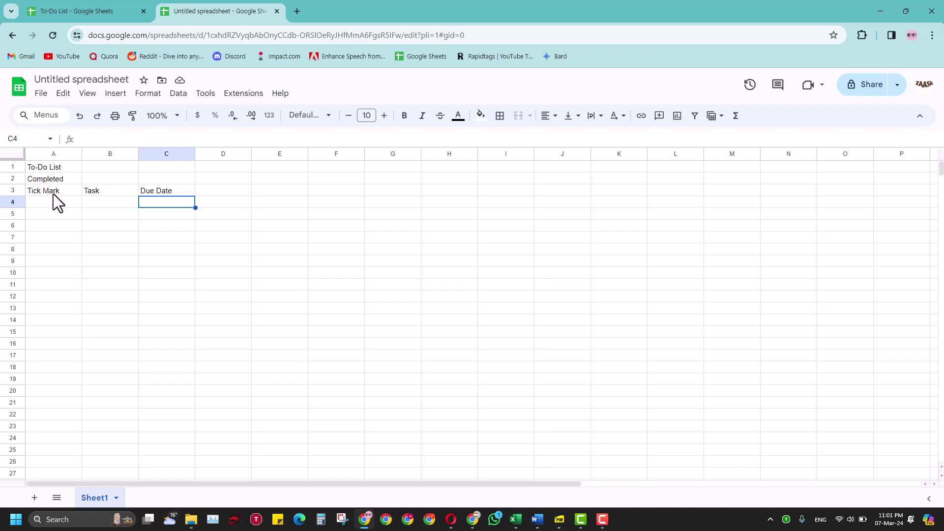
{"action": "left_click", "coordinate": [74, 192]}
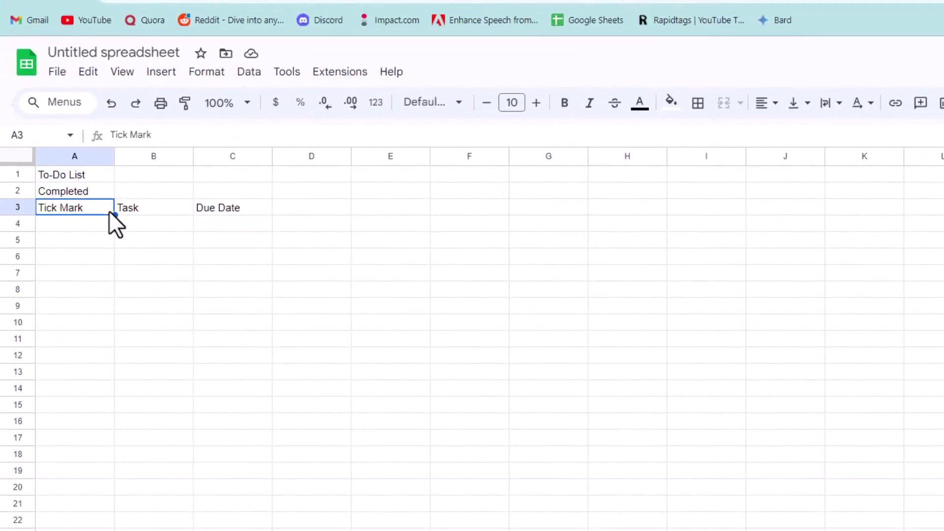
{"action": "left_click", "coordinate": [82, 225]}
{"action": "left_click_drag", "start_coordinate": [57, 227], "coordinate": [68, 488]}
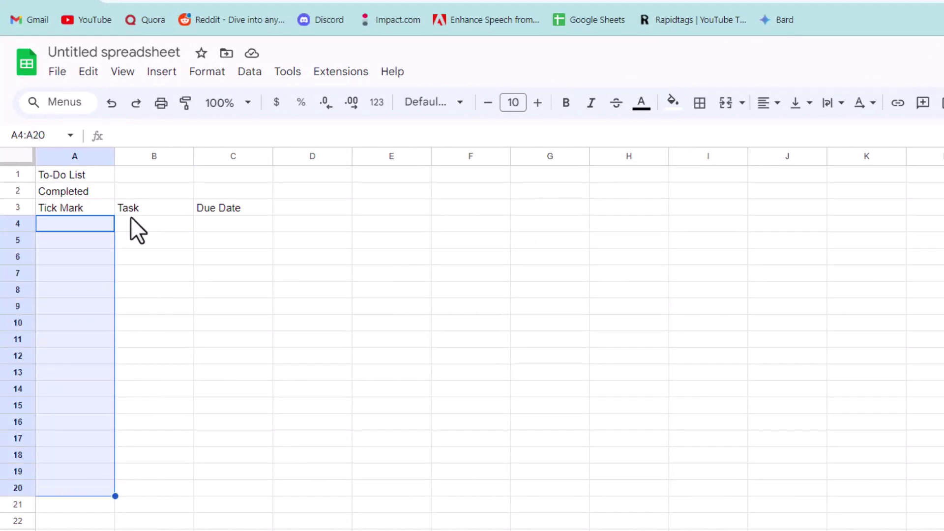
{"action": "left_click", "coordinate": [175, 74]}
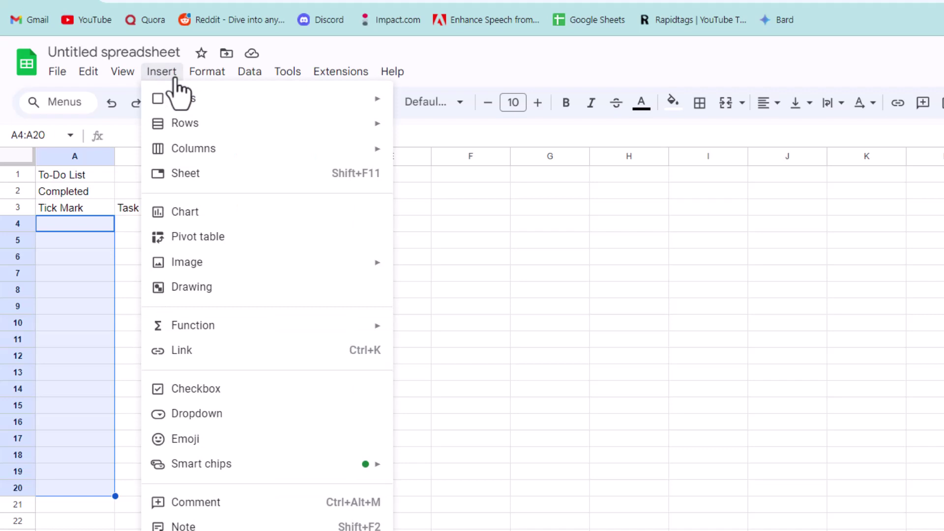
{"action": "left_click", "coordinate": [224, 398]}
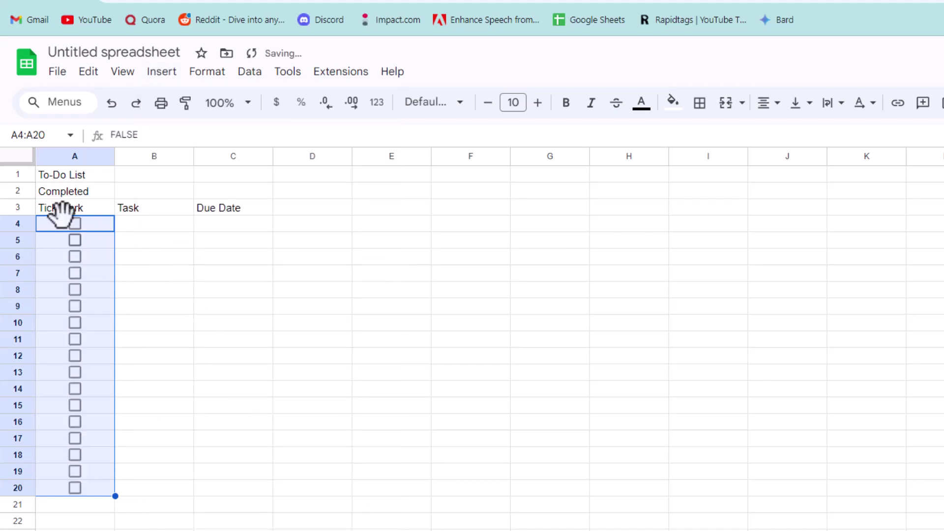
{"action": "left_click", "coordinate": [167, 226]}
{"action": "left_click_drag", "start_coordinate": [195, 157], "coordinate": [352, 175]}
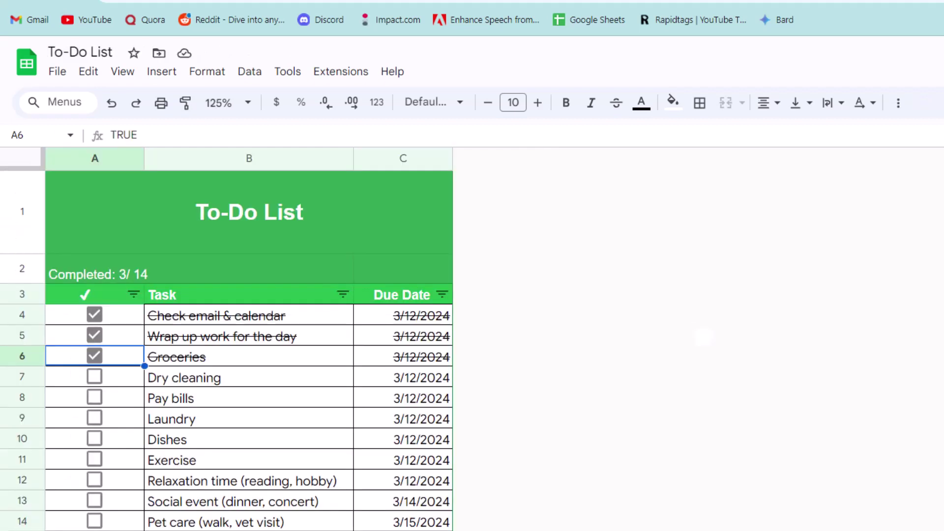
Step: Copy the tasks in B4:B17 of the finished To-Do List and paste them as values only into the new spreadsheet from B4
{"action": "scroll", "coordinate": [220, 301], "scroll_direction": "down", "scroll_amount": 1}
{"action": "left_click", "coordinate": [205, 279]}
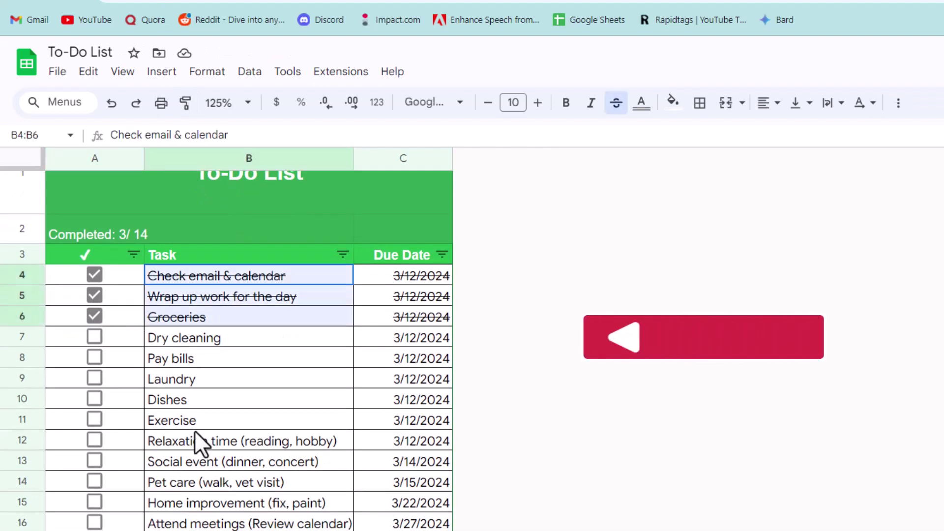
{"action": "key", "text": "ctrl+shift+Down"}
{"action": "key", "text": "ctrl+c"}
{"action": "right_click", "coordinate": [197, 339]}
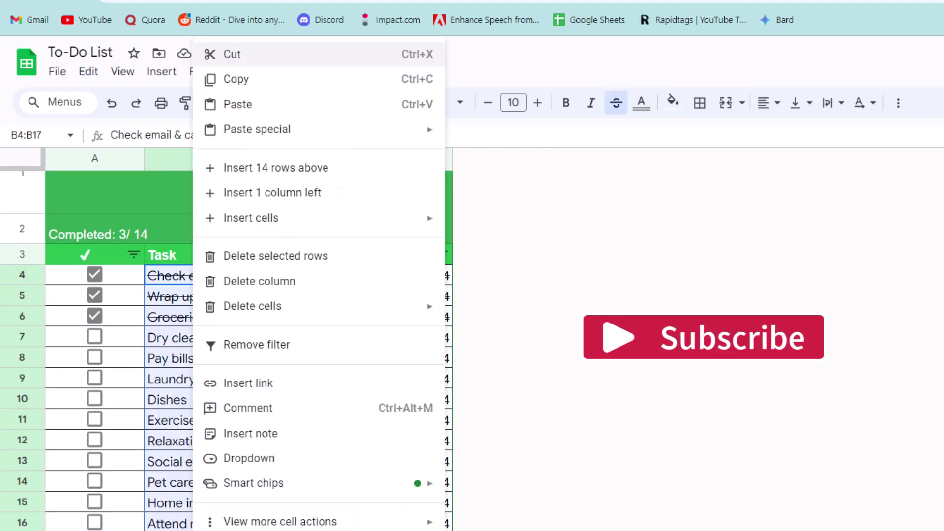
{"action": "left_click", "coordinate": [259, 80]}
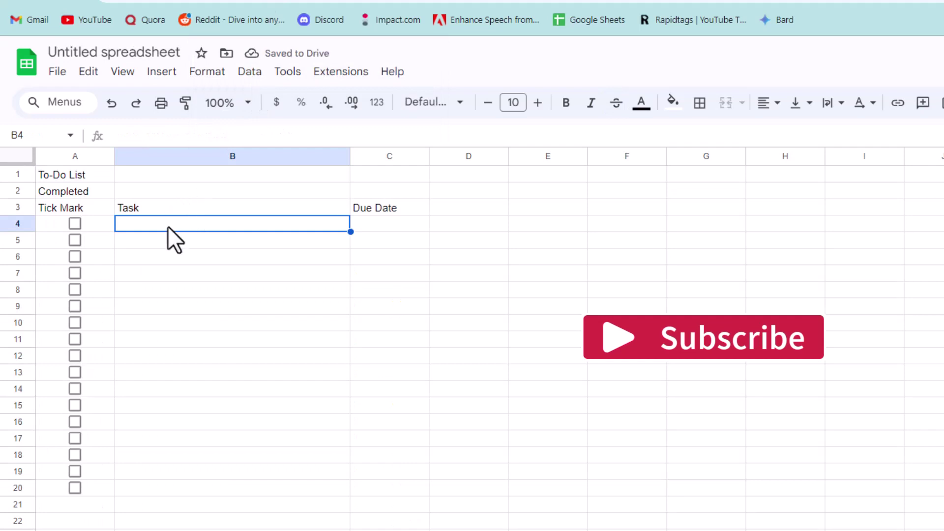
{"action": "right_click", "coordinate": [168, 225]}
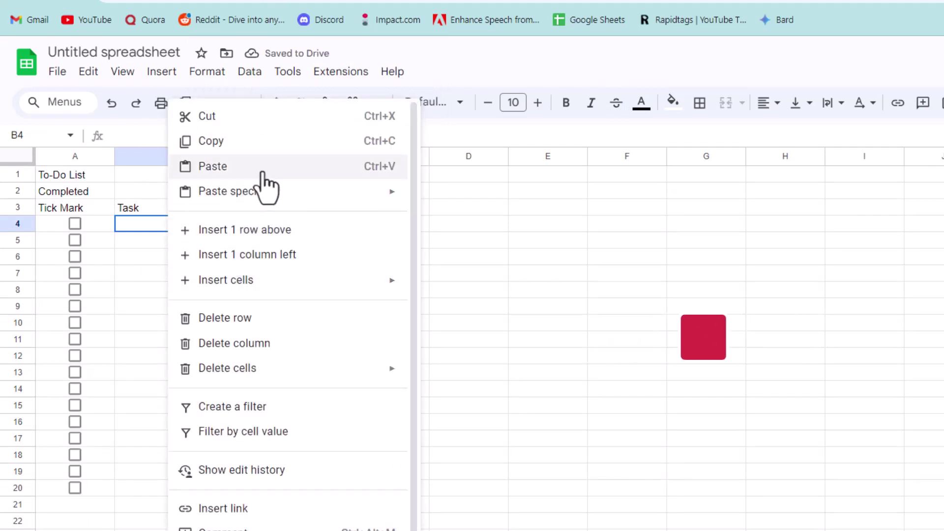
{"action": "mouse_move", "coordinate": [351, 199]}
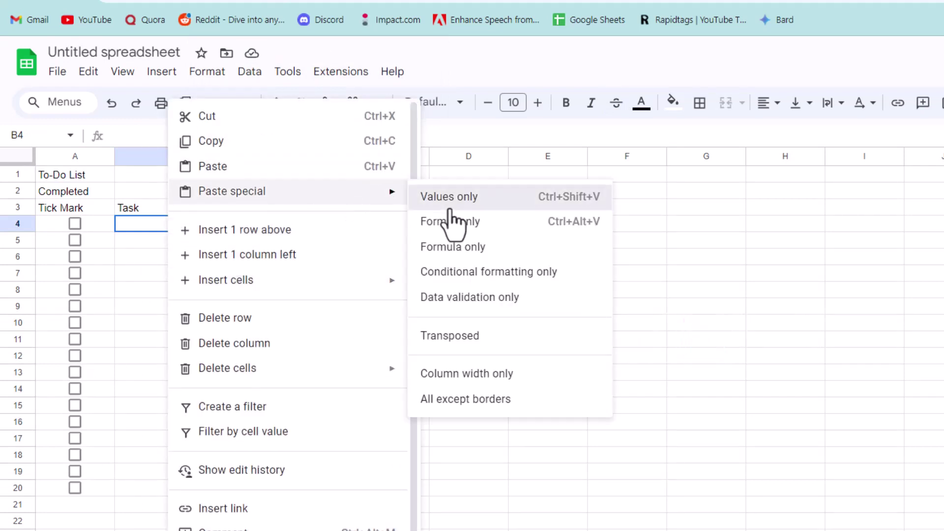
{"action": "left_click", "coordinate": [449, 196]}
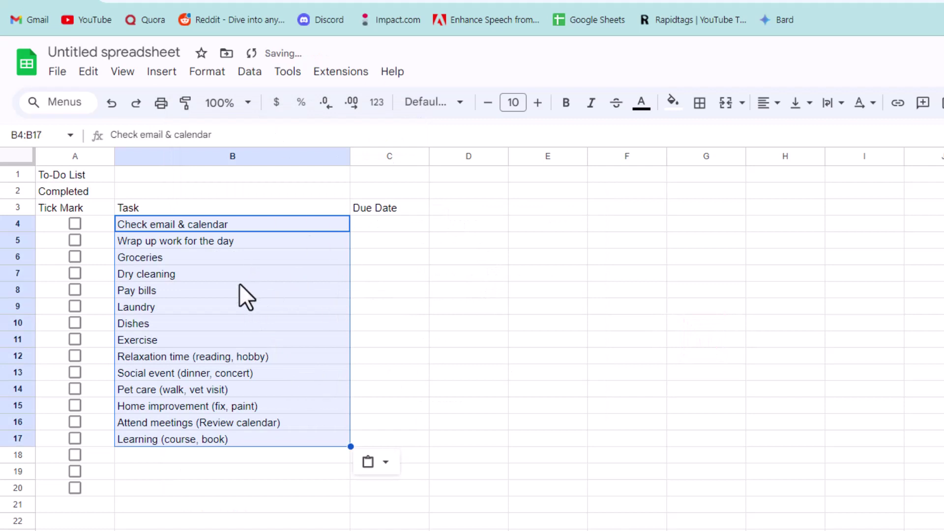
{"action": "left_click", "coordinate": [487, 279]}
Step: Try entering 123 as a due date in C4, and clear the cell again
{"action": "left_click", "coordinate": [393, 230]}
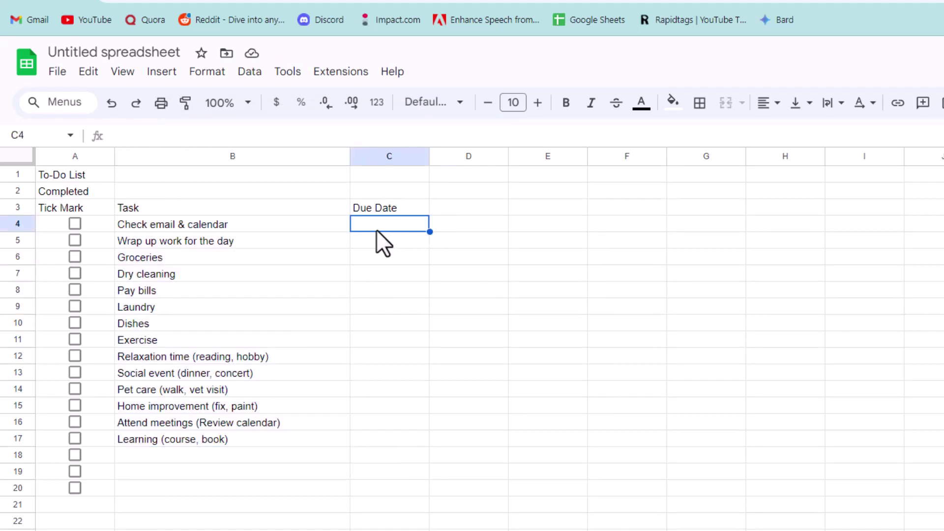
{"action": "double_click", "coordinate": [370, 217]}
{"action": "type", "text": "123"}
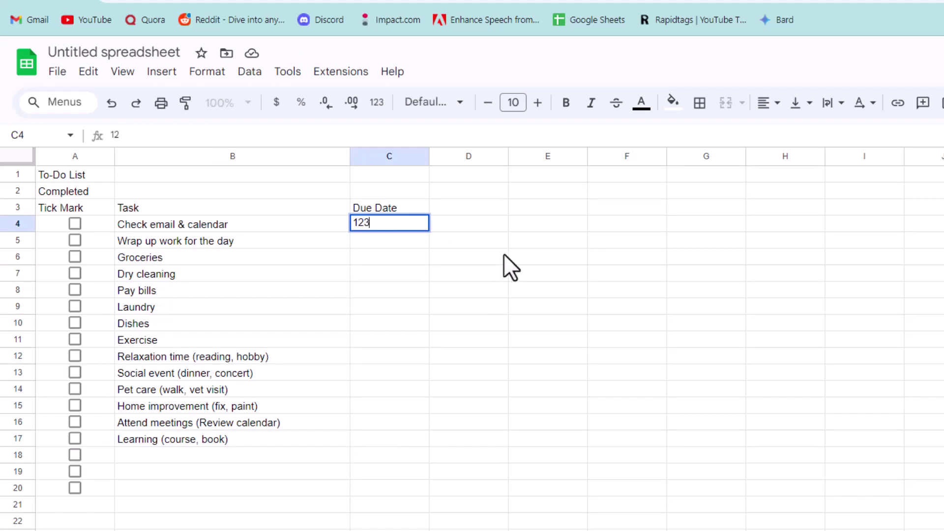
{"action": "key", "text": "Return"}
{"action": "key", "text": "Up"}
{"action": "key", "text": "Delete"}
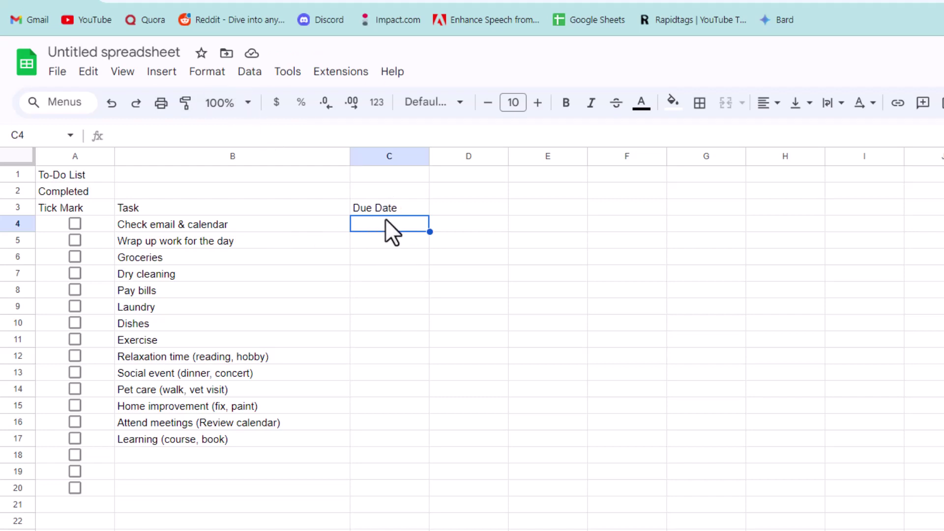
Step: Add a data validation rule to C4:C20 that requires a valid date and rejects invalid input
{"action": "left_click_drag", "start_coordinate": [385, 219], "coordinate": [376, 493]}
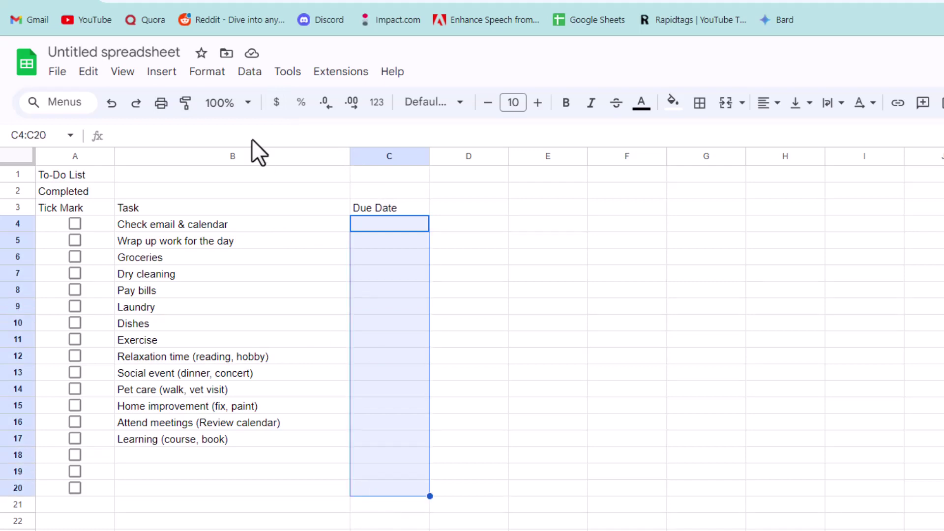
{"action": "left_click", "coordinate": [163, 73]}
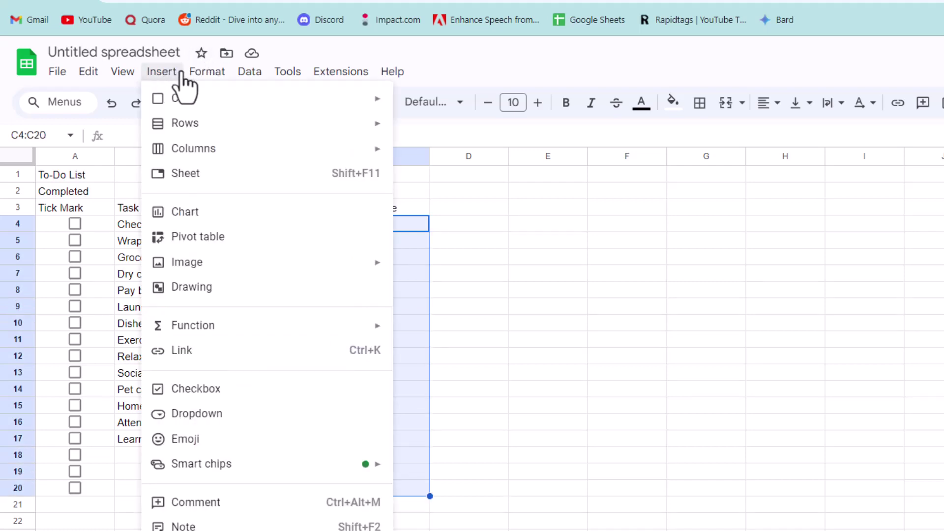
{"action": "mouse_move", "coordinate": [207, 73]}
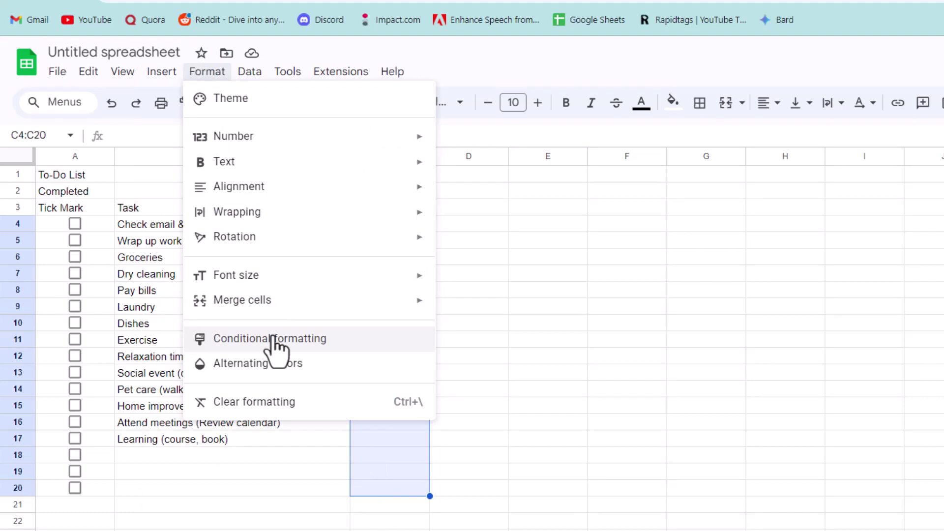
{"action": "mouse_move", "coordinate": [250, 74]}
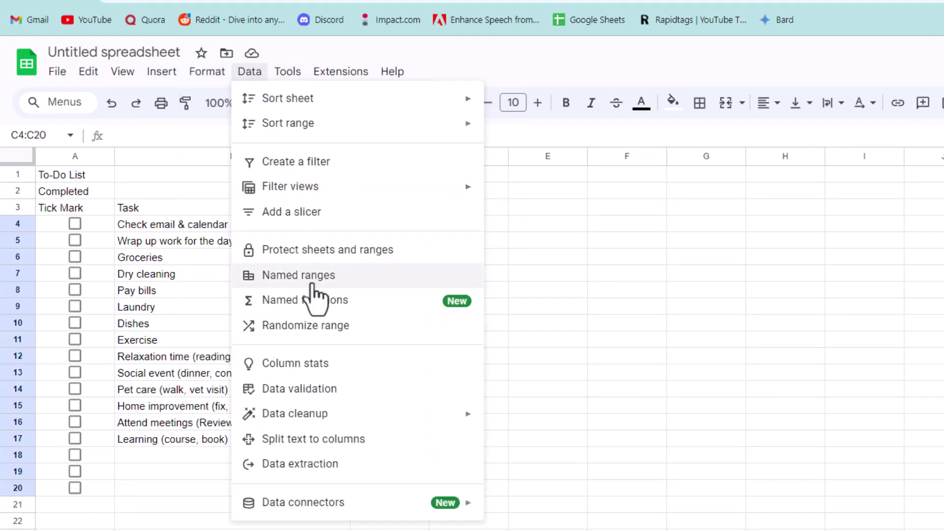
{"action": "left_click", "coordinate": [305, 390]}
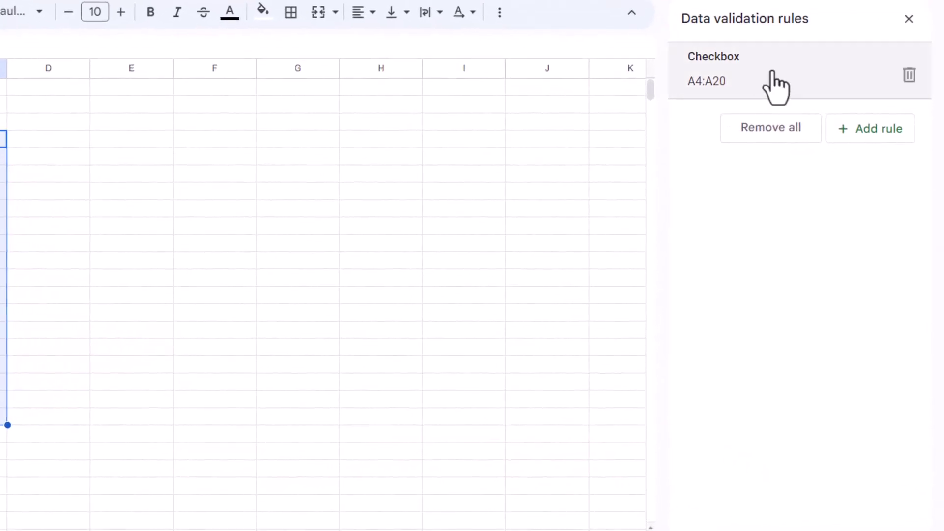
{"action": "left_click", "coordinate": [856, 136]}
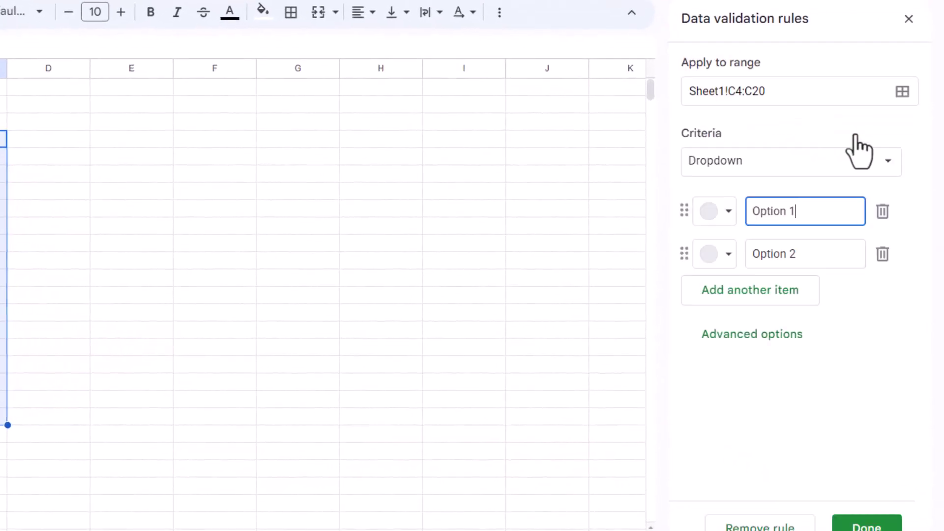
{"action": "left_click", "coordinate": [763, 173]}
{"action": "scroll", "coordinate": [769, 400], "scroll_direction": "down", "scroll_amount": 5}
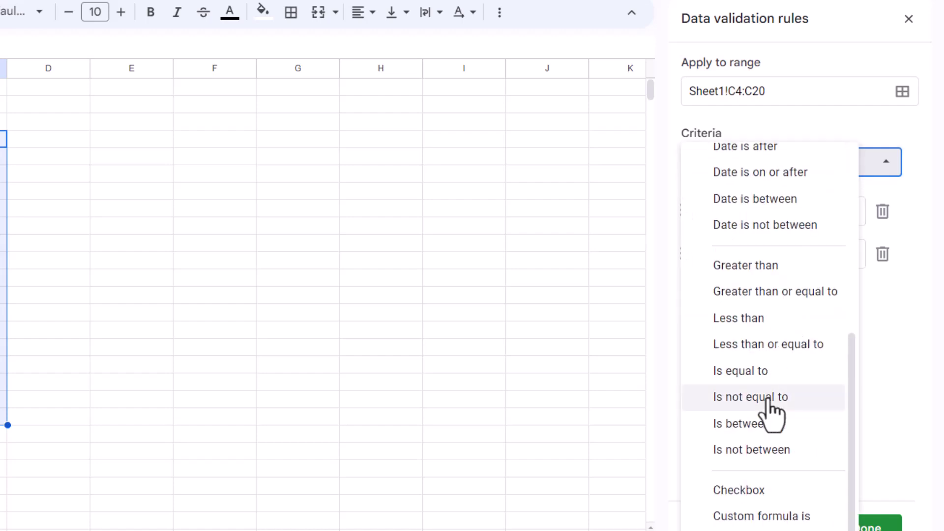
{"action": "scroll", "coordinate": [767, 291], "scroll_direction": "up", "scroll_amount": 5}
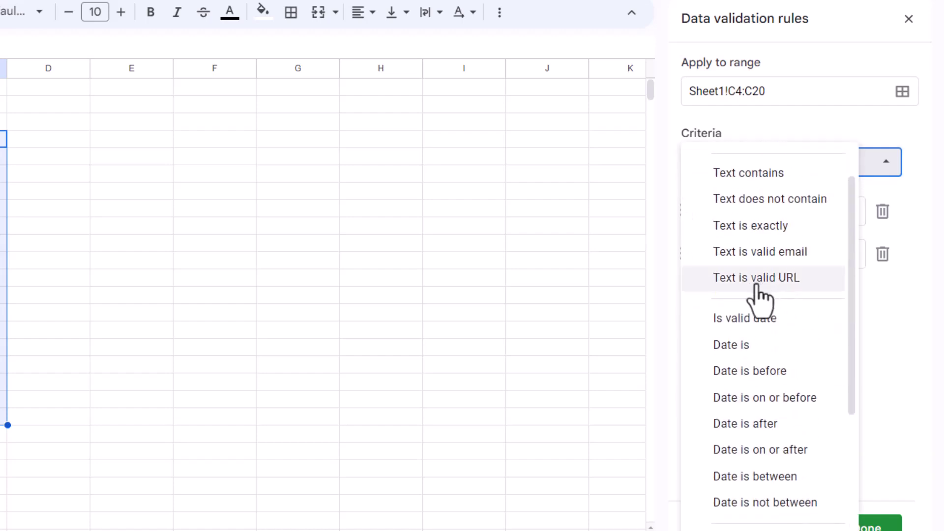
{"action": "left_click", "coordinate": [749, 324]}
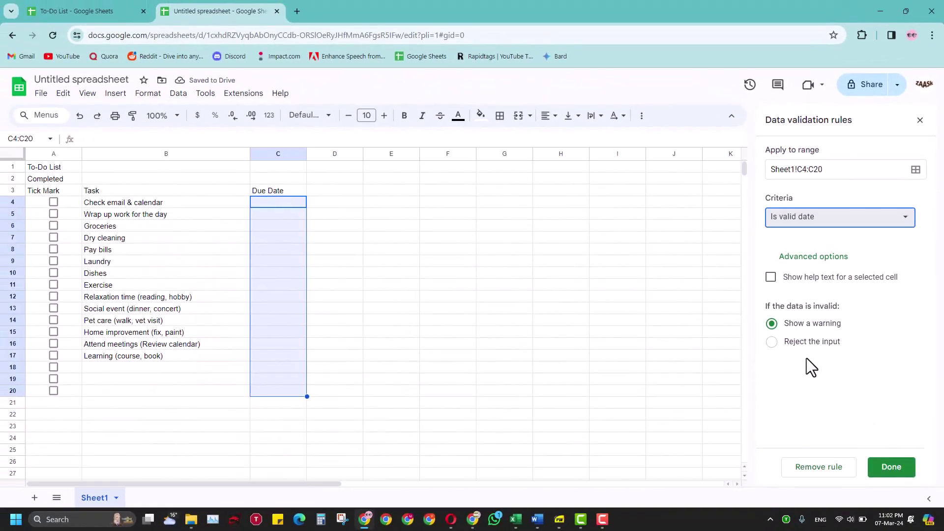
{"action": "left_click", "coordinate": [798, 344]}
{"action": "left_click", "coordinate": [888, 468]}
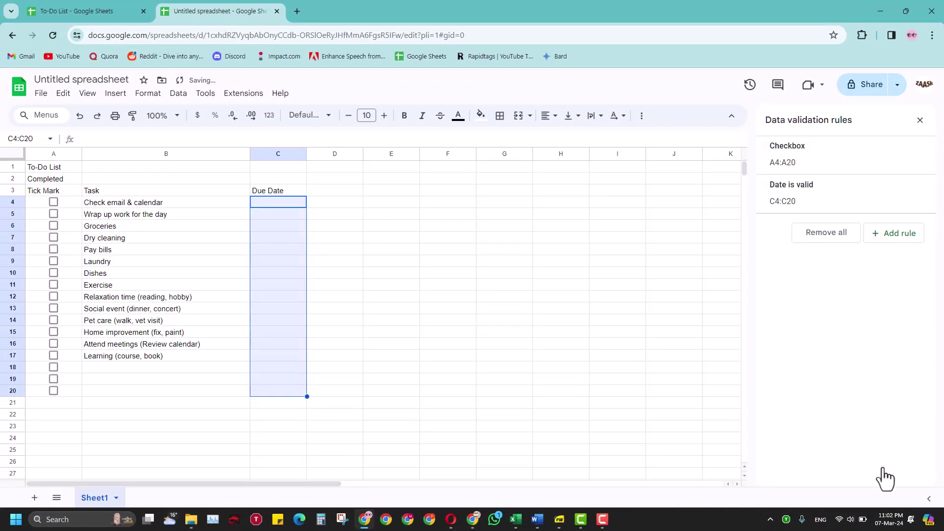
{"action": "left_click", "coordinate": [472, 322]}
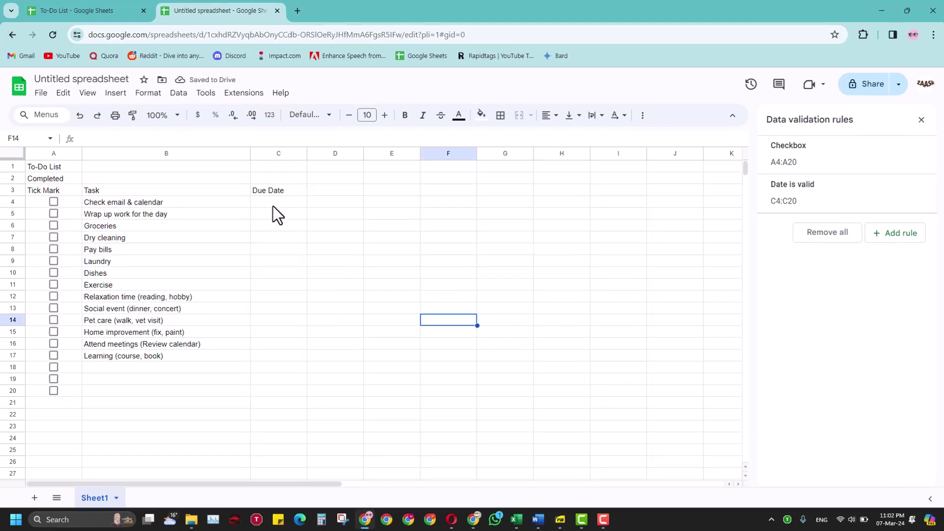
Step: Try entering 12 as a due date in C4 to test the date validation, and dismiss the resulting dialog
{"action": "left_click", "coordinate": [272, 206]}
{"action": "type", "text": "12"}
{"action": "key", "text": "Return"}
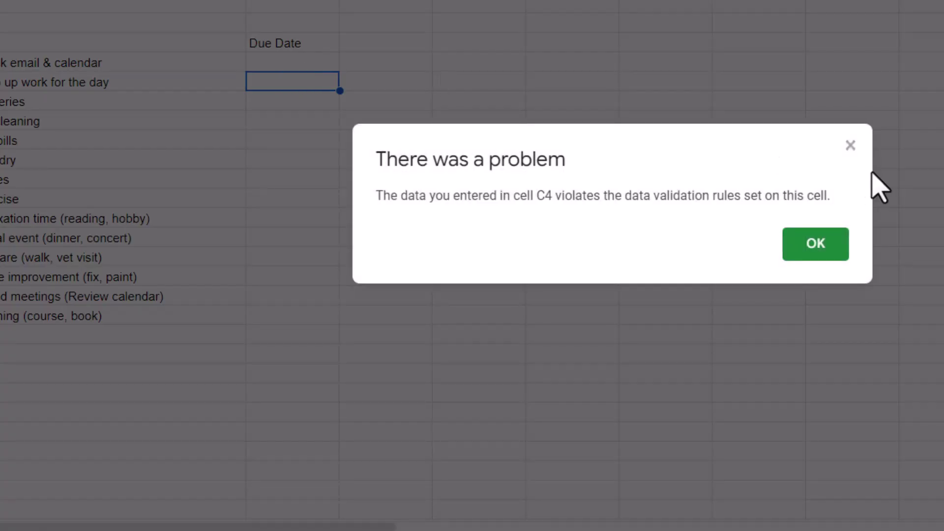
{"action": "left_click", "coordinate": [814, 246]}
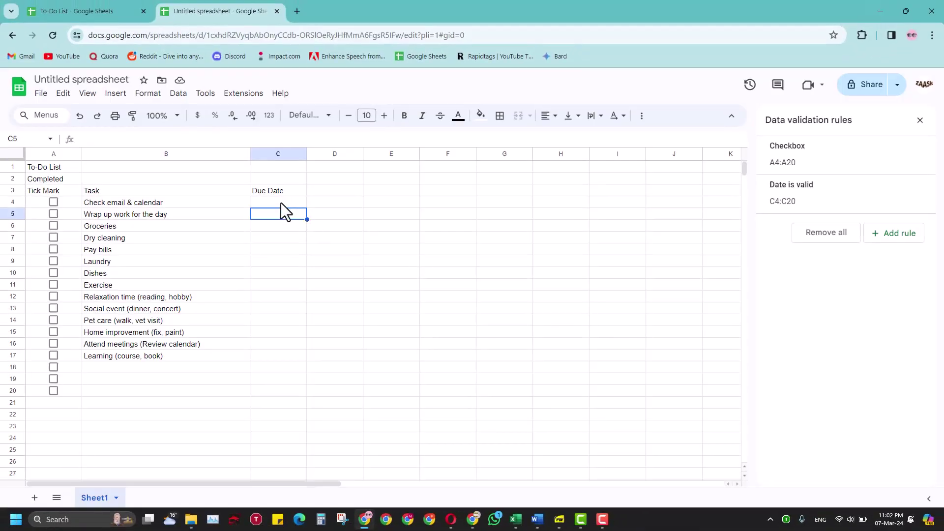
Step: Pick the due dates 3/7/2024 for C4 and 3/9/2024 for C5 from the calendar
{"action": "double_click", "coordinate": [281, 202]}
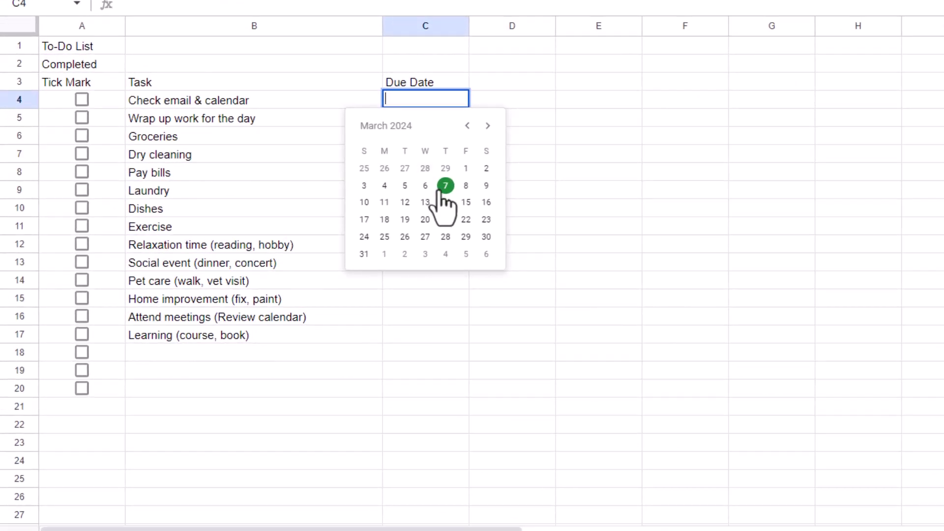
{"action": "left_click", "coordinate": [446, 189]}
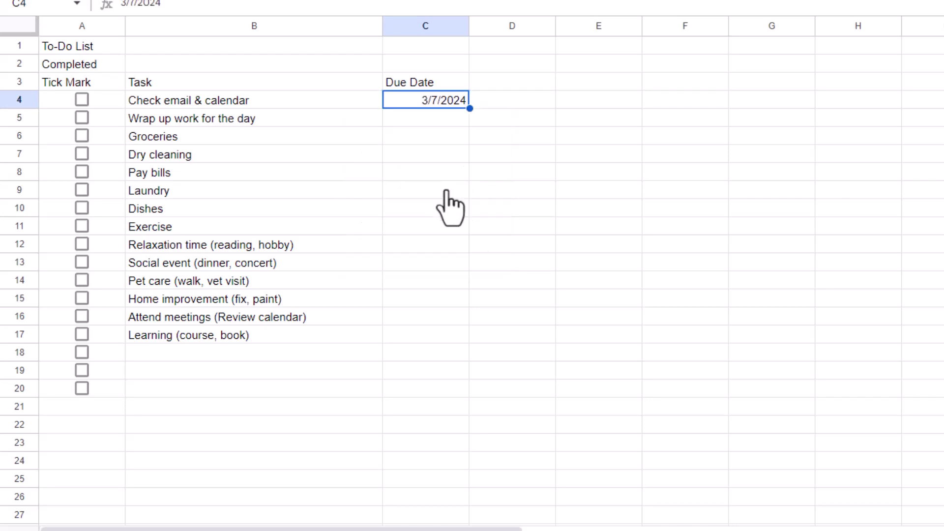
{"action": "double_click", "coordinate": [422, 122]}
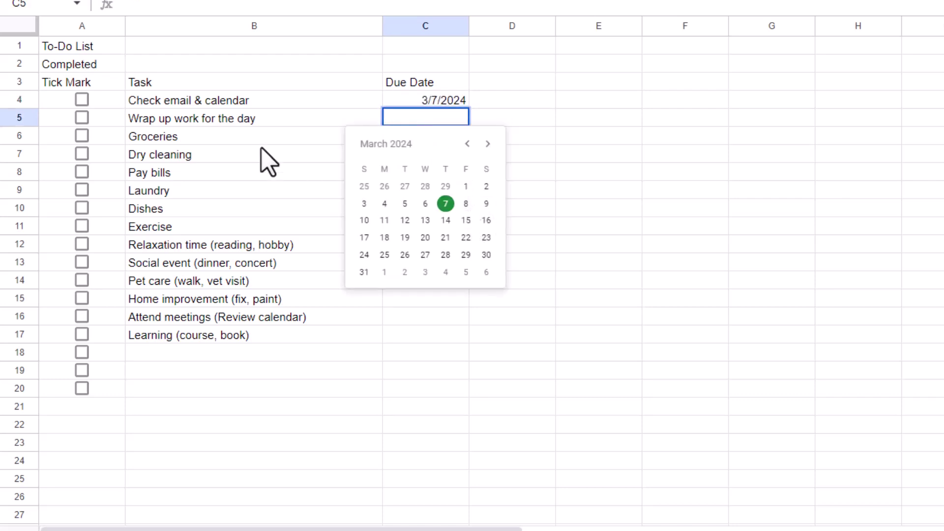
{"action": "left_click", "coordinate": [484, 204]}
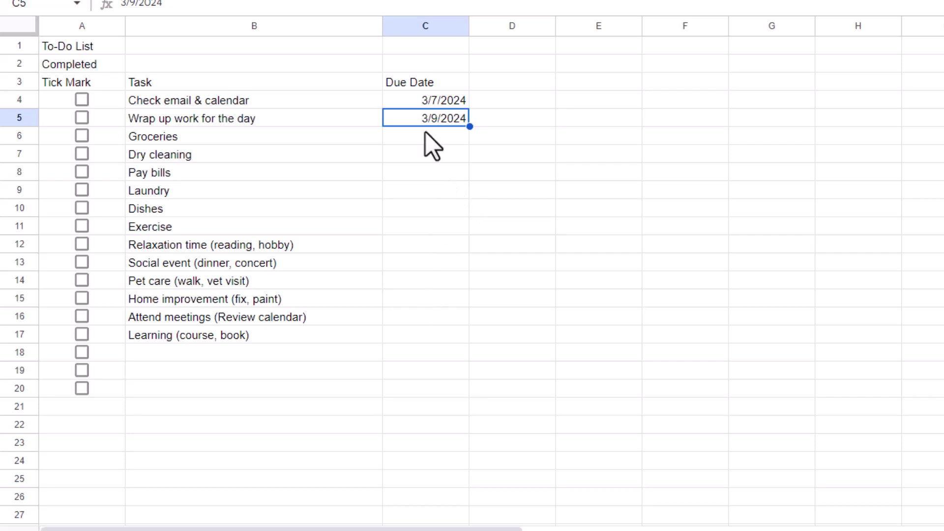
Step: Copy the due date in C5 to the remaining tasks in C6:C17
{"action": "key", "text": "Down"}
{"action": "key", "text": "shift+Down"}
{"action": "key", "text": "shift+Down"}
{"action": "key", "text": "shift+Down"}
{"action": "key", "text": "shift+Down"}
{"action": "key", "text": "shift+Down"}
{"action": "key", "text": "shift+Down"}
{"action": "key", "text": "shift+Down"}
{"action": "key", "text": "shift+Down"}
{"action": "key", "text": "shift+Down"}
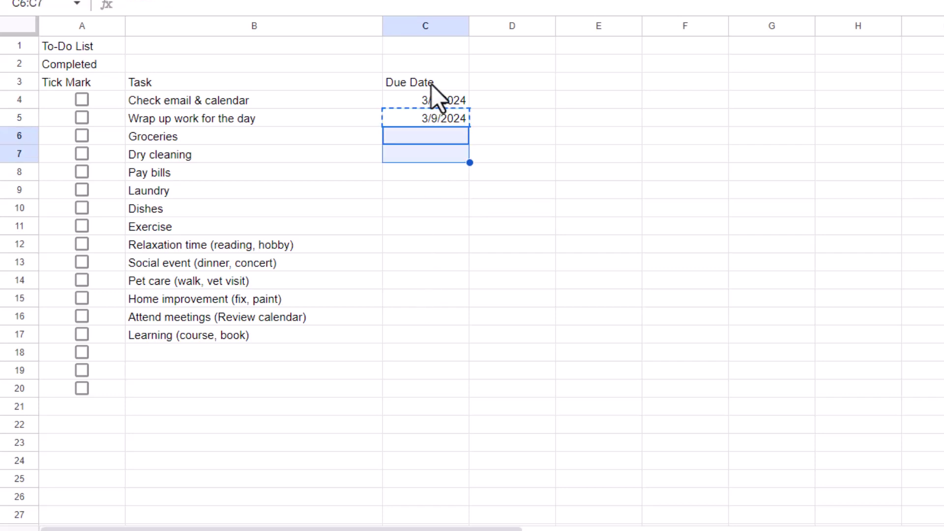
{"action": "key", "text": "shift+Down"}
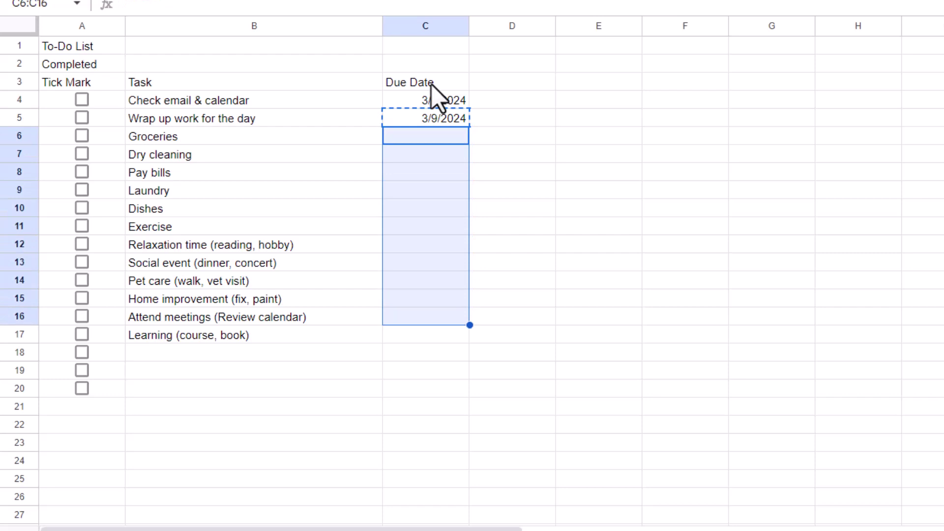
{"action": "key", "text": "shift+Down"}
{"action": "type", "text": "3/9/2024 3/9/2024 3/9/2024 3/9/2024 3/9/2024 3/9/2024 3/9/2024 3/9/2024 3/9/2024 3/9/2024 3/9/2024 3/9/2024"}
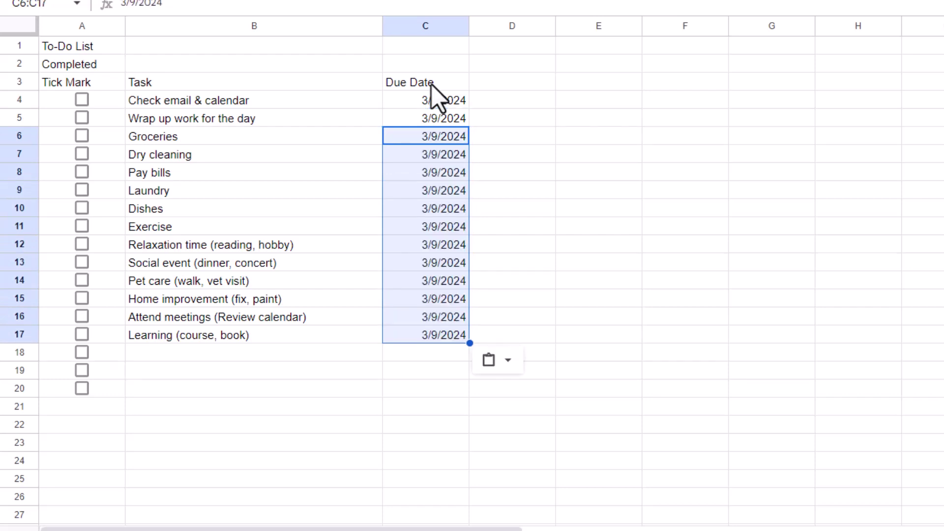
{"action": "left_click", "coordinate": [578, 210]}
Step: Delete the surplus checkboxes in A18:A20 below the last task
{"action": "left_click", "coordinate": [55, 361]}
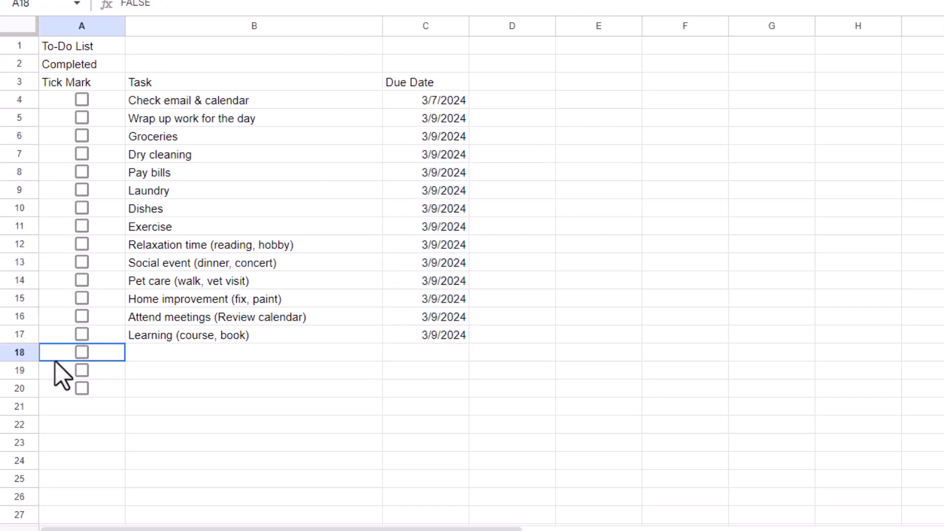
{"action": "left_click_drag", "start_coordinate": [55, 361], "coordinate": [94, 391]}
{"action": "key", "text": "Delete"}
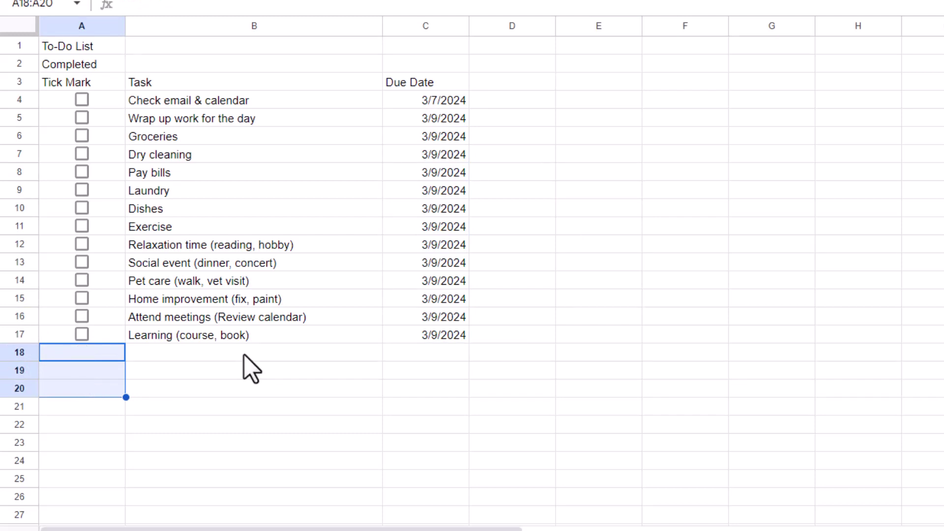
Step: Tick and untick the checkbox in A4 for the task Check email & calendar
{"action": "left_click", "coordinate": [81, 101]}
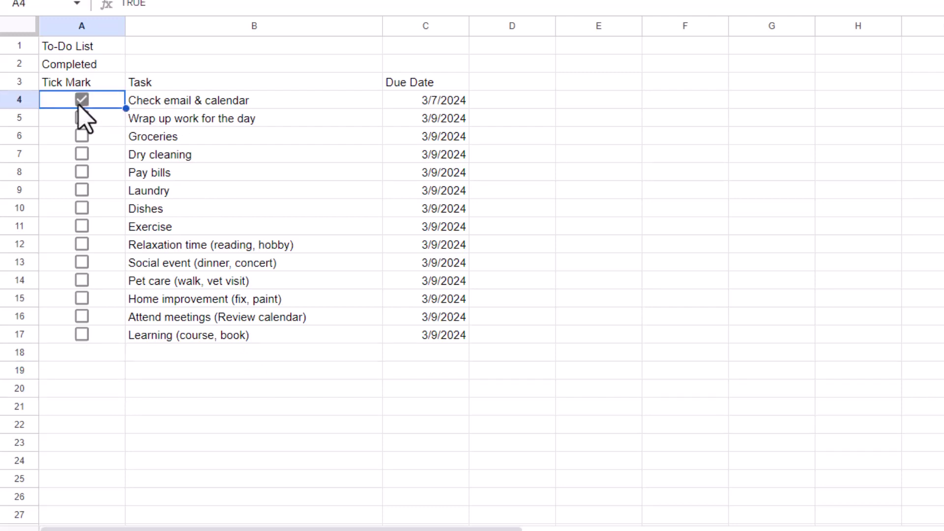
{"action": "left_click", "coordinate": [79, 105]}
{"action": "left_click", "coordinate": [84, 101]}
{"action": "left_click", "coordinate": [84, 101]}
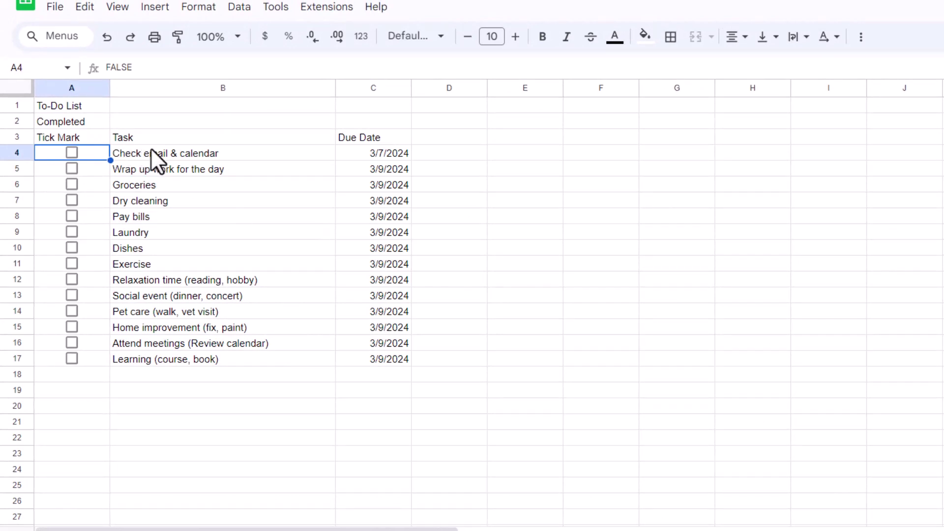
Step: Create a single-color conditional format rule that applies to the first task and its due date, range B4:C4
{"action": "left_click_drag", "start_coordinate": [131, 155], "coordinate": [364, 158]}
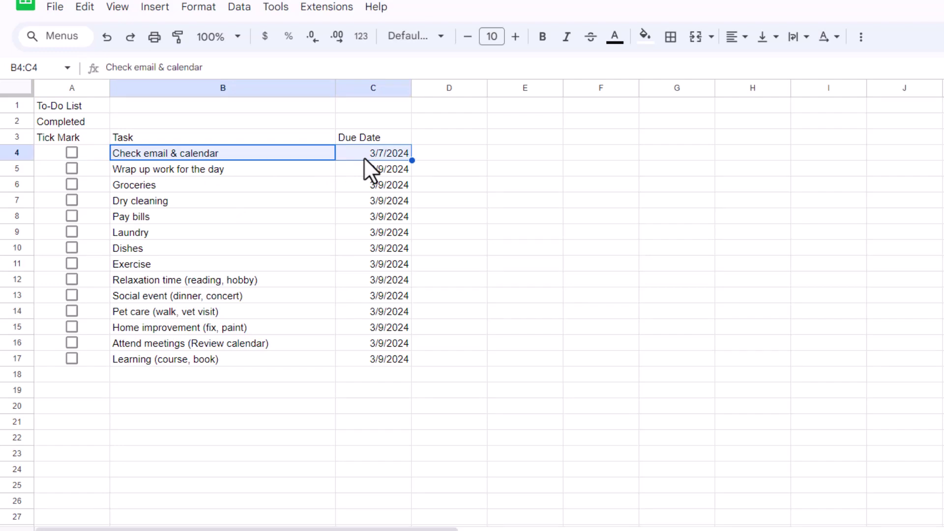
{"action": "left_click", "coordinate": [201, 8]}
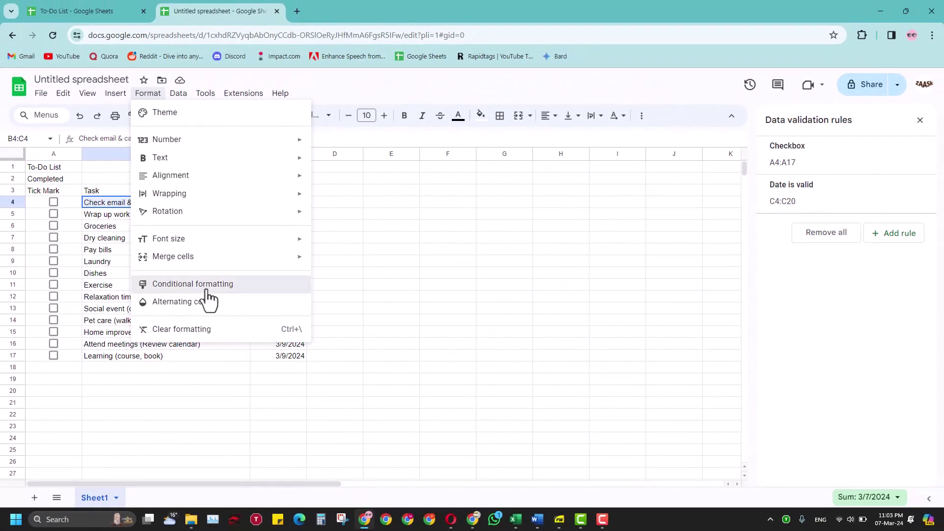
{"action": "left_click", "coordinate": [265, 266]}
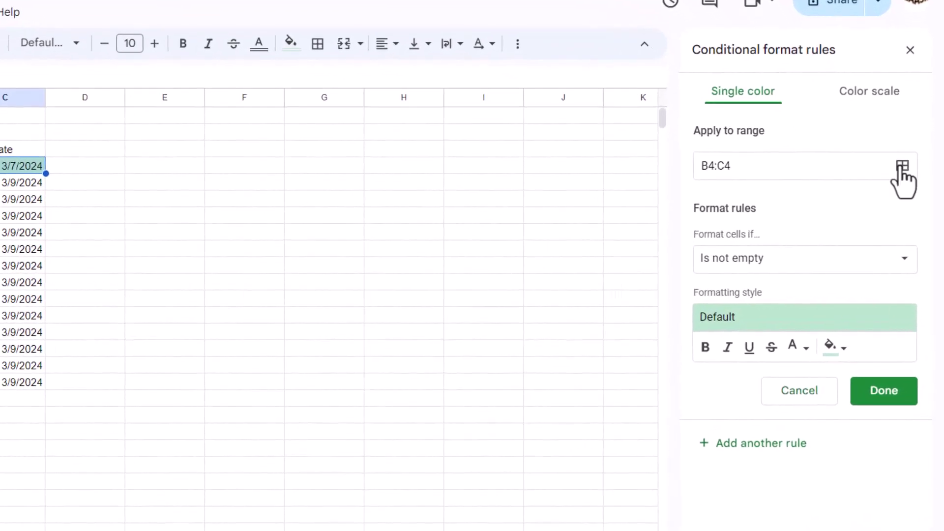
{"action": "left_click", "coordinate": [902, 167]}
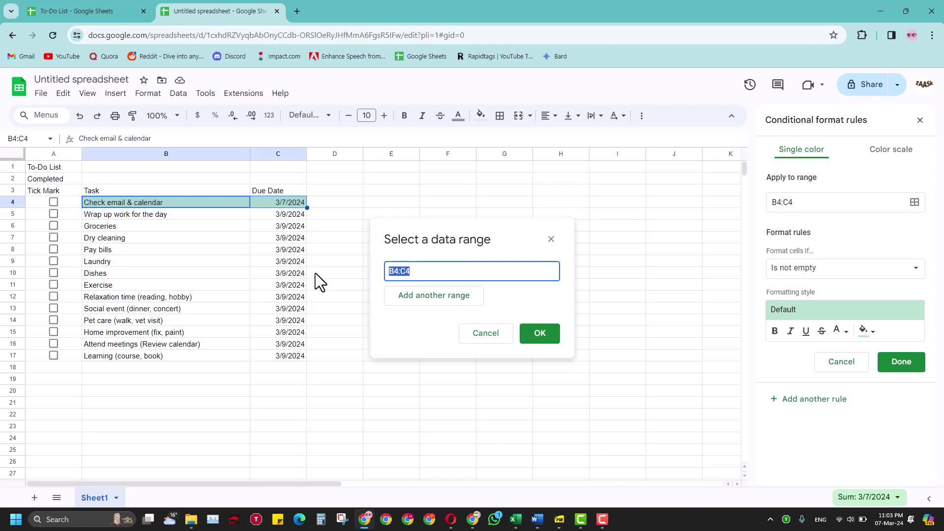
{"action": "key", "text": "BackSpace"}
{"action": "left_click_drag", "start_coordinate": [102, 205], "coordinate": [269, 206]}
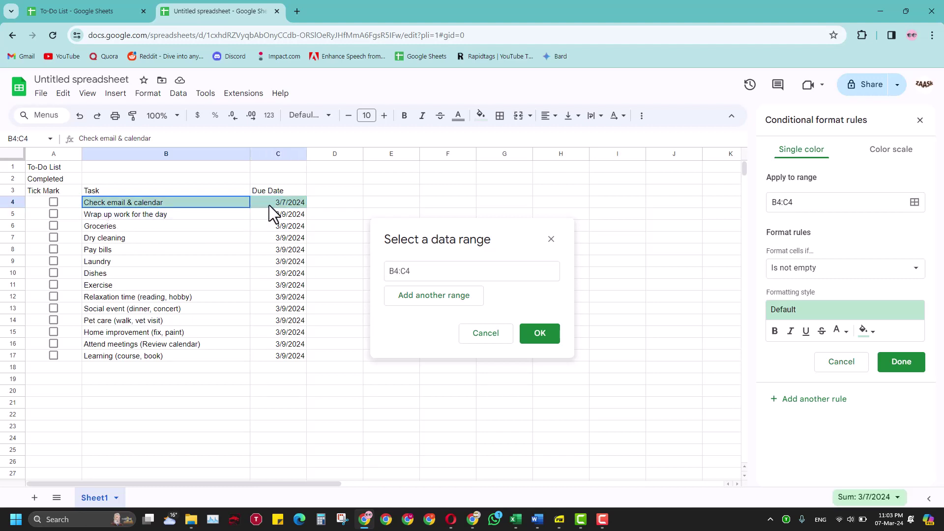
{"action": "left_click_drag", "start_coordinate": [456, 232], "coordinate": [449, 184]}
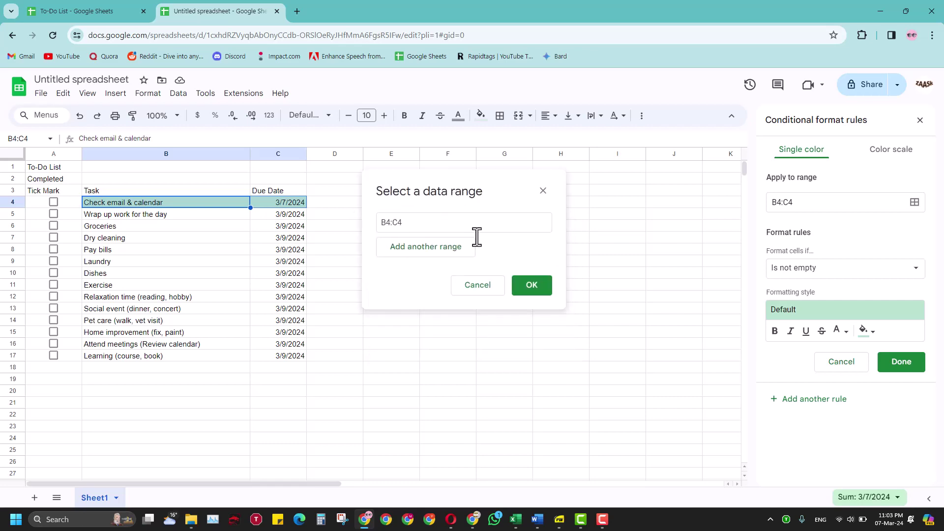
{"action": "left_click", "coordinate": [532, 287]}
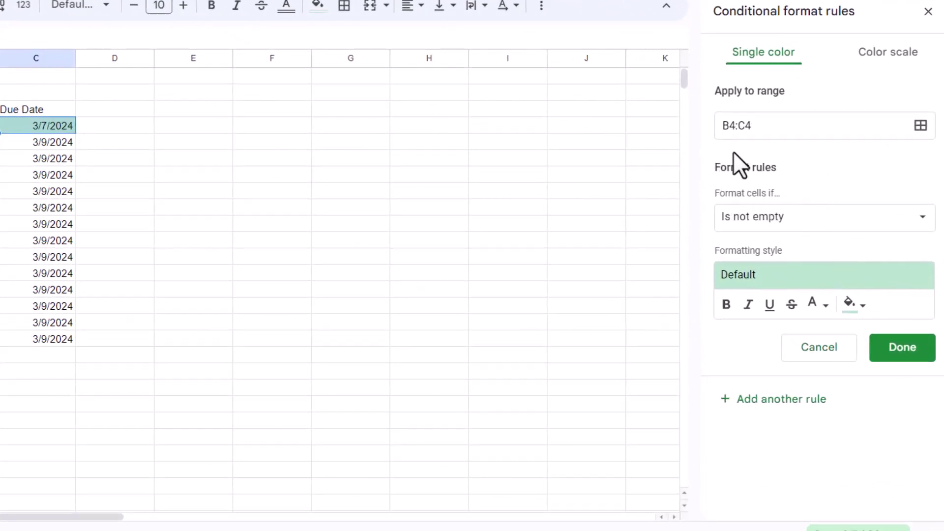
Step: Set the rule's condition to a custom formula and enter =$B4=True
{"action": "left_click", "coordinate": [811, 225]}
{"action": "scroll", "coordinate": [811, 409], "scroll_direction": "down", "scroll_amount": 3}
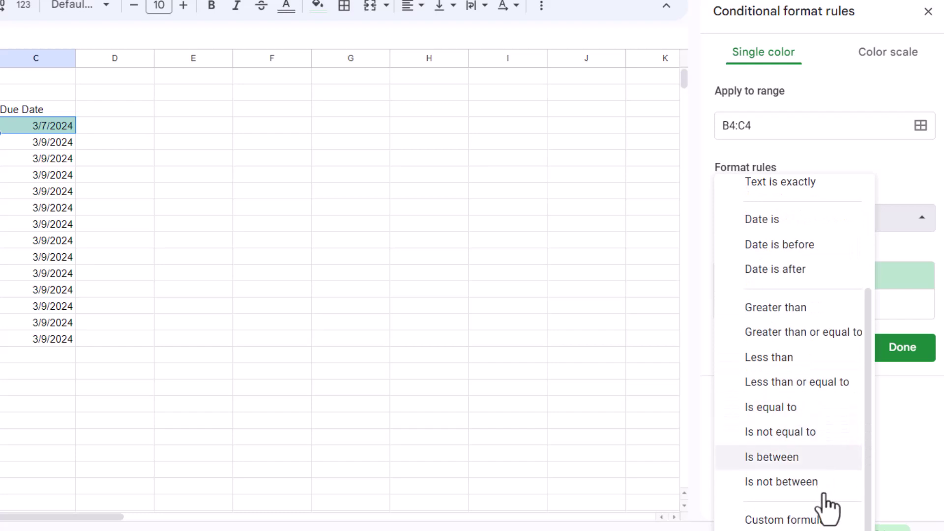
{"action": "left_click", "coordinate": [794, 520]}
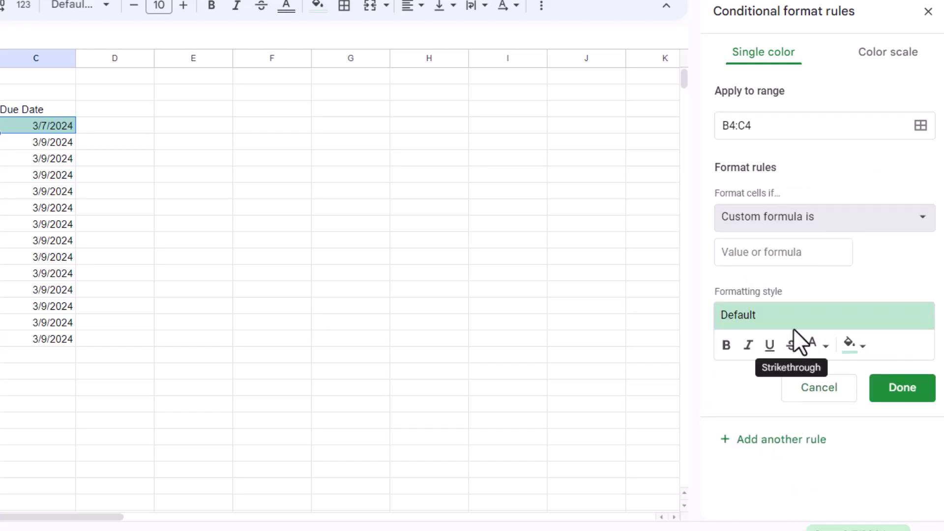
{"action": "left_click", "coordinate": [765, 258]}
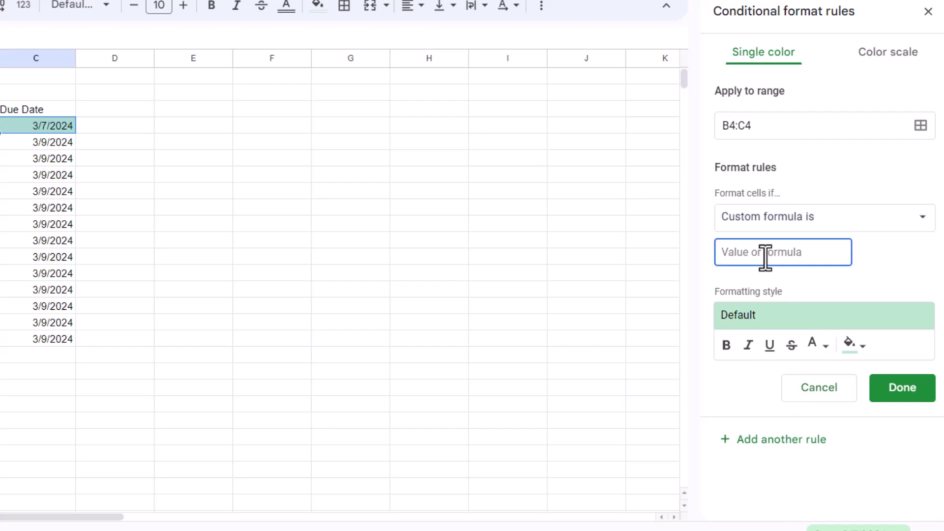
{"action": "type", "text": "="}
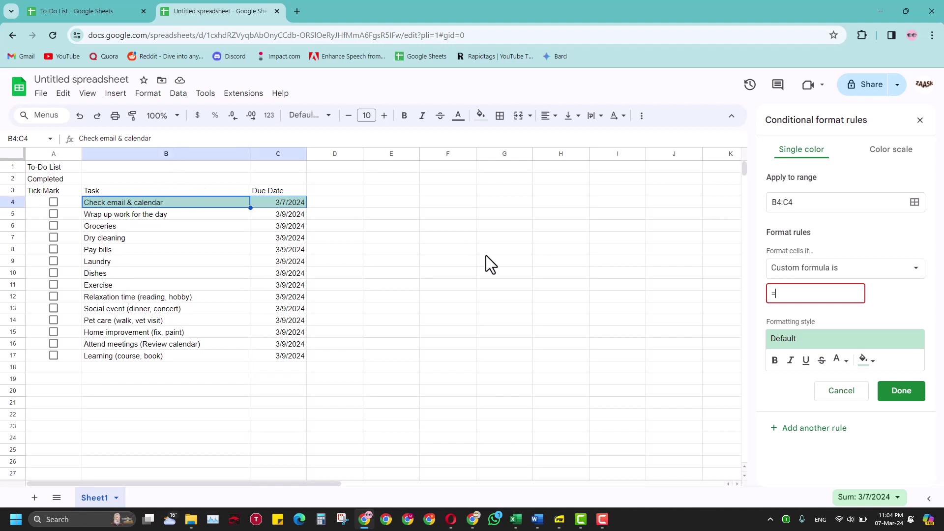
{"action": "type", "text": "B4="}
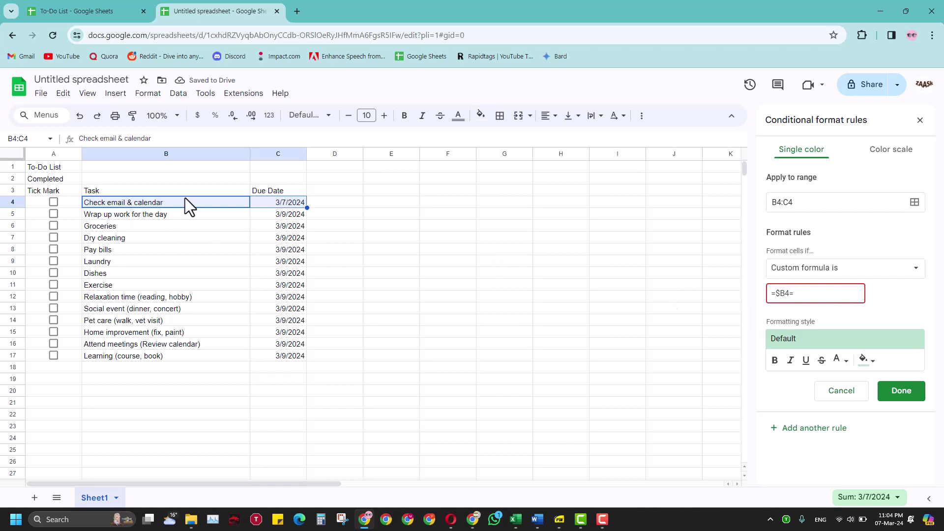
{"action": "type", "text": "True"}
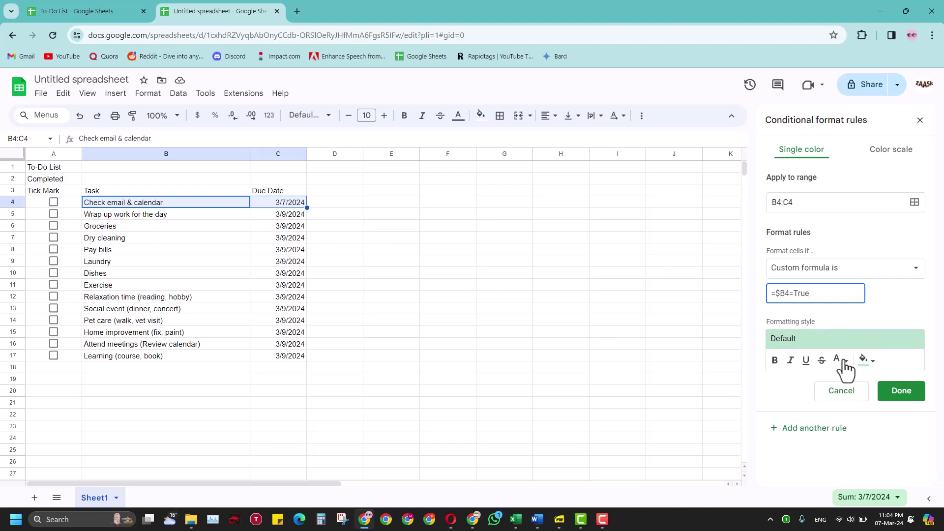
Step: Add strikethrough to the rule's formatting style, correct its formula to =$A4=True and save the rule
{"action": "left_click", "coordinate": [822, 360]}
{"action": "left_click", "coordinate": [784, 294]}
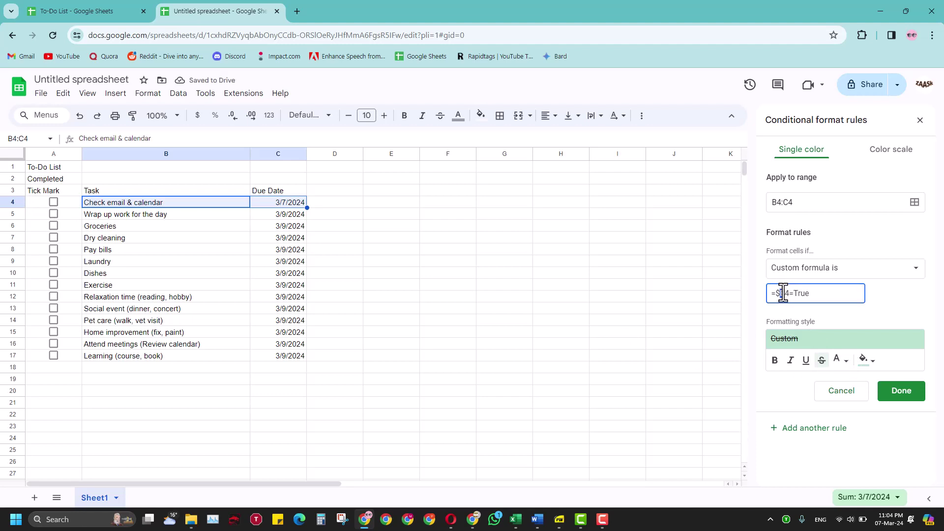
{"action": "key", "text": "BackSpace"}
{"action": "type", "text": "A"}
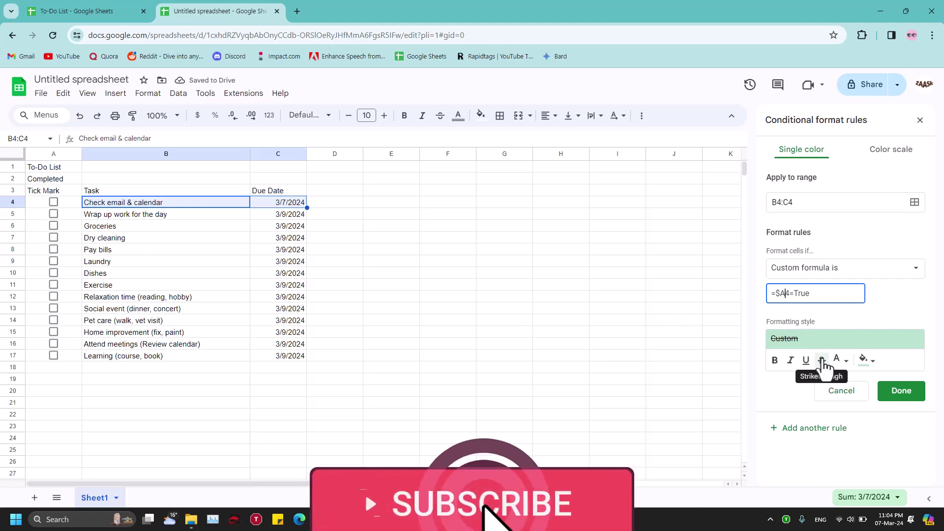
{"action": "left_click", "coordinate": [909, 395]}
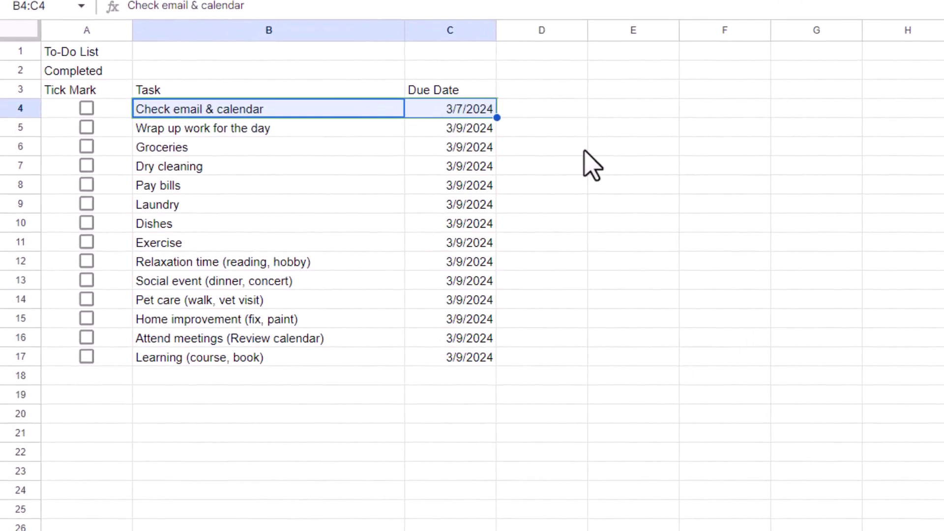
Step: Test the rule by ticking the checkbox in A4, and tick and untick the one in A5
{"action": "left_click", "coordinate": [352, 227]}
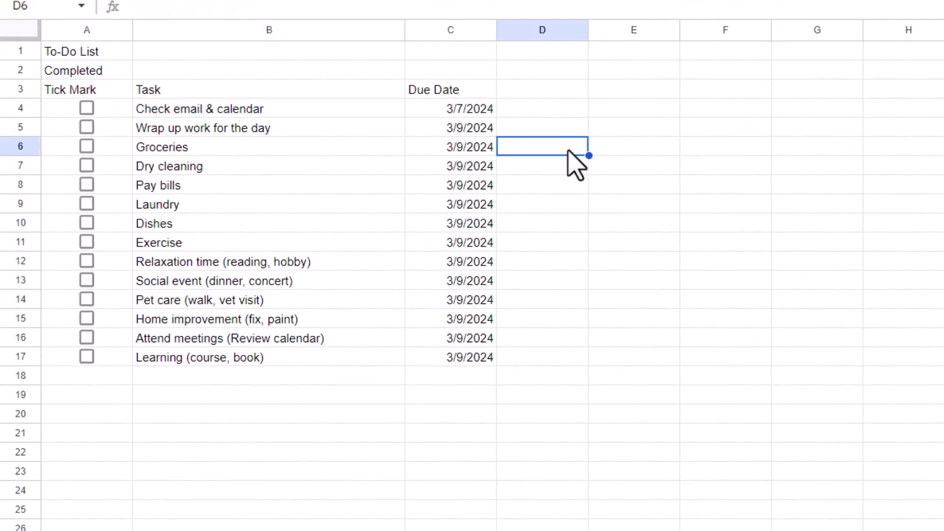
{"action": "left_click", "coordinate": [86, 107]}
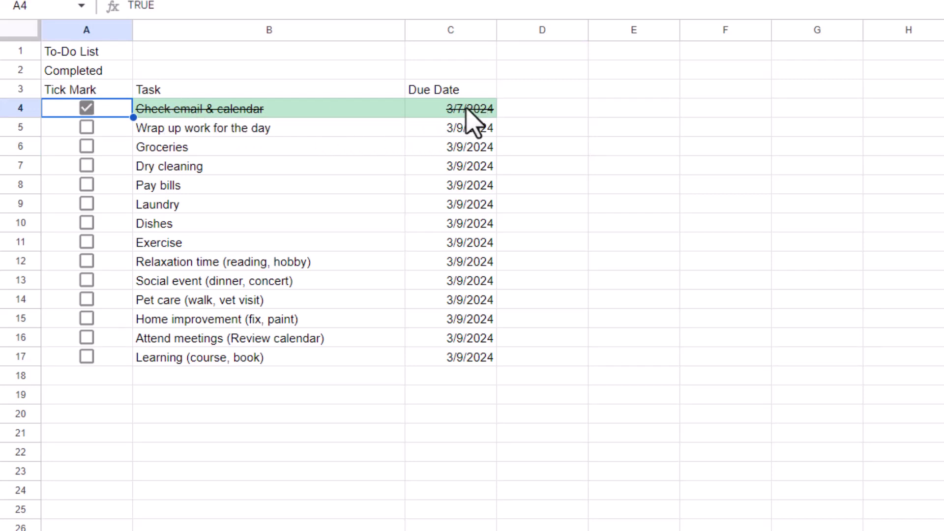
{"action": "left_click", "coordinate": [84, 132]}
{"action": "left_click", "coordinate": [84, 132]}
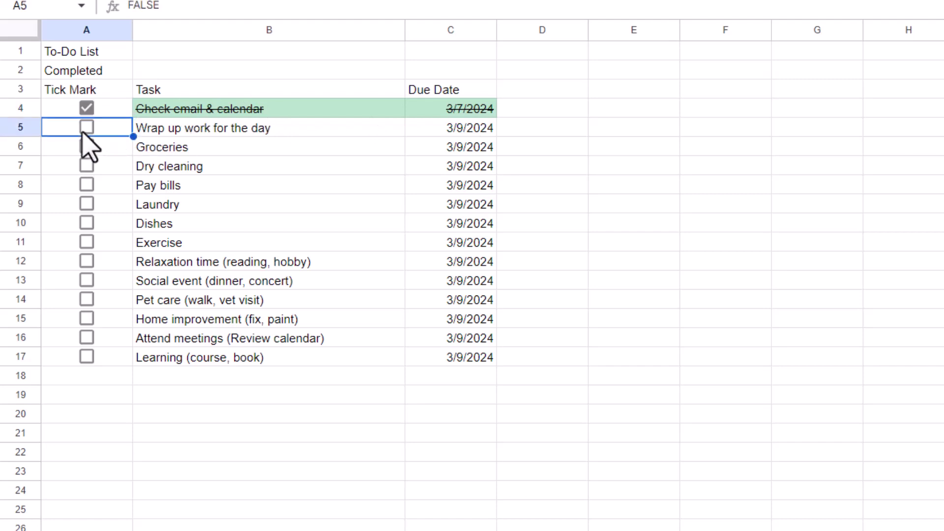
Step: Copy B4:C4 and paste only its conditional formatting onto all tasks and due dates in B4:C17
{"action": "left_click_drag", "start_coordinate": [178, 112], "coordinate": [445, 107]}
{"action": "right_click", "coordinate": [448, 111]}
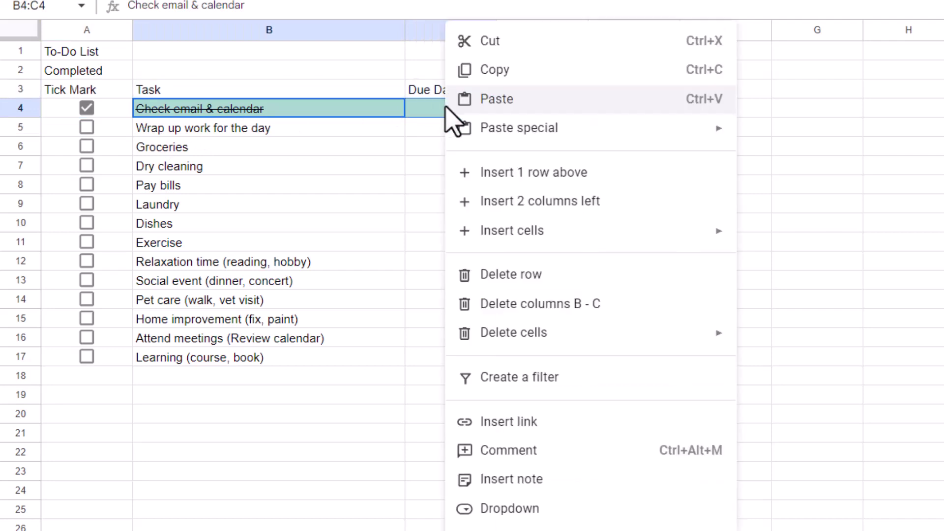
{"action": "left_click", "coordinate": [535, 79]}
{"action": "left_click_drag", "start_coordinate": [260, 116], "coordinate": [481, 359]}
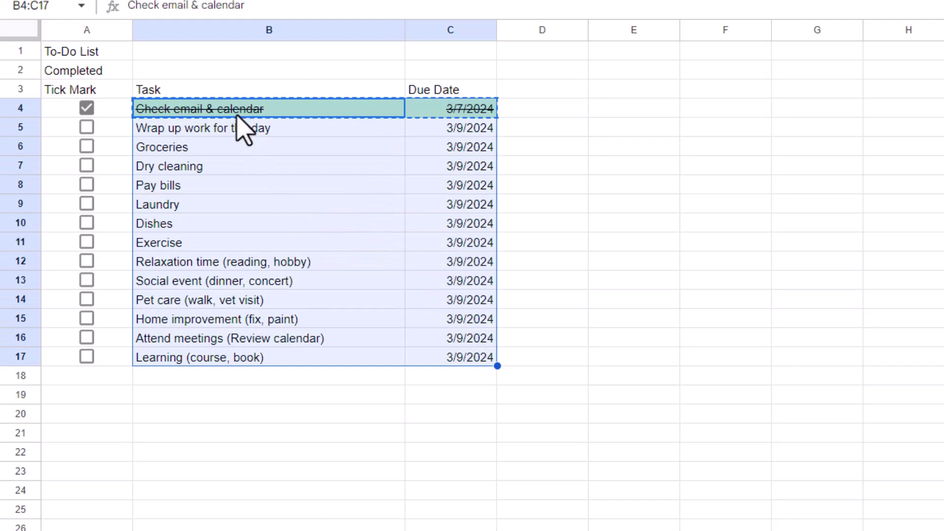
{"action": "right_click", "coordinate": [241, 129]}
{"action": "mouse_move", "coordinate": [407, 131]}
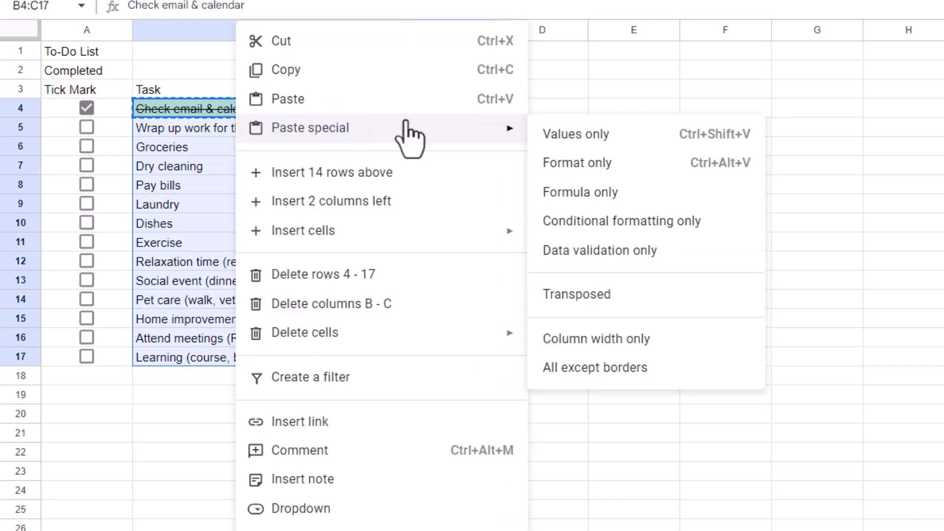
{"action": "left_click", "coordinate": [636, 228]}
{"action": "left_click", "coordinate": [619, 147]}
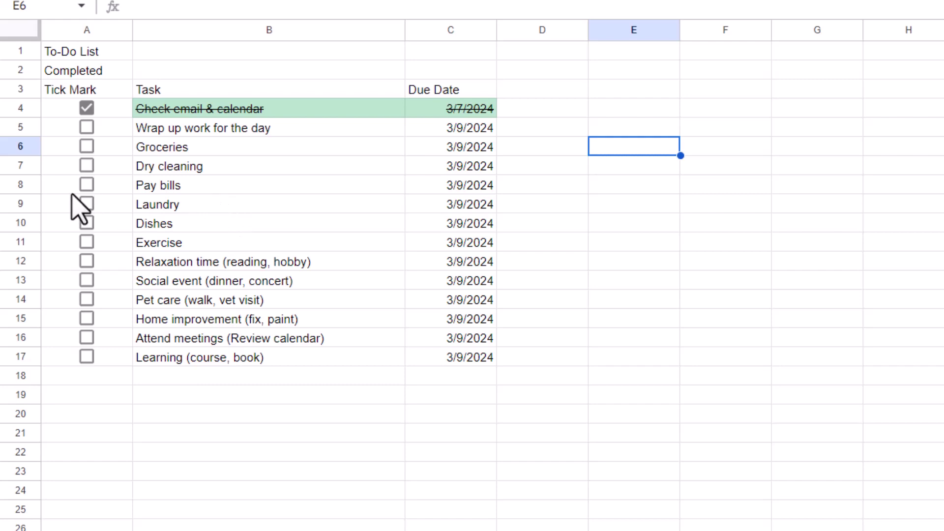
Step: Tick and untick the checkboxes for Pay bills and Dry cleaning, and untick Check email & calendar in A4
{"action": "left_click", "coordinate": [86, 186]}
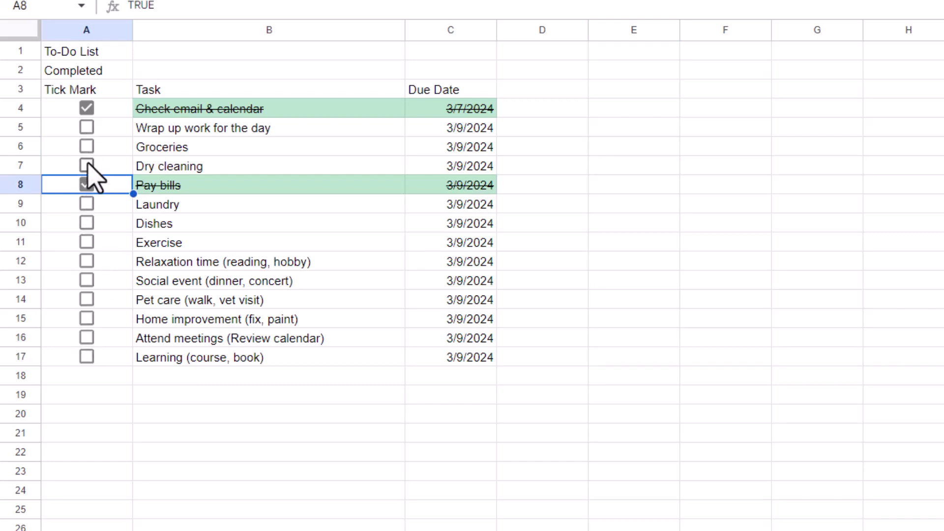
{"action": "left_click", "coordinate": [88, 166]}
{"action": "left_click", "coordinate": [87, 165]}
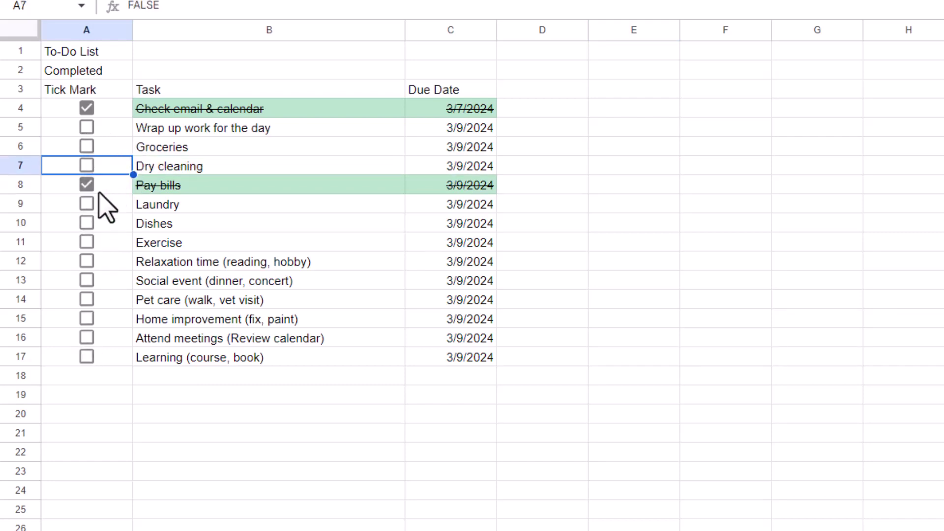
{"action": "left_click", "coordinate": [86, 185]}
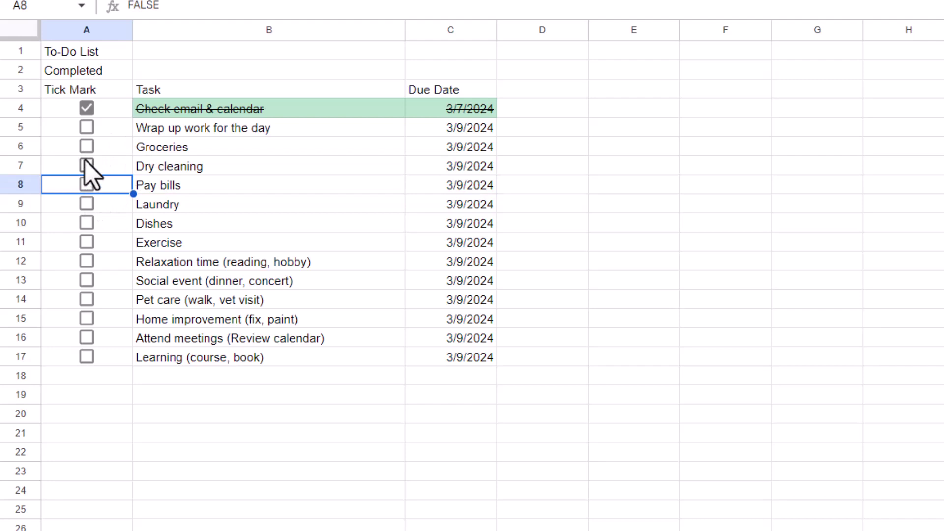
{"action": "left_click", "coordinate": [87, 108]}
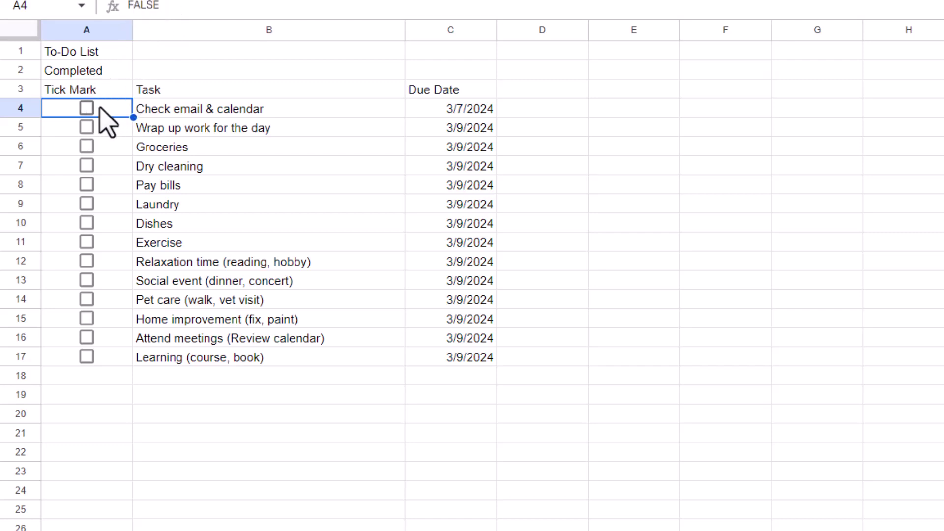
Step: Tick the checkbox in A6 for the task Groceries
{"action": "left_click", "coordinate": [109, 132]}
{"action": "left_click", "coordinate": [105, 145]}
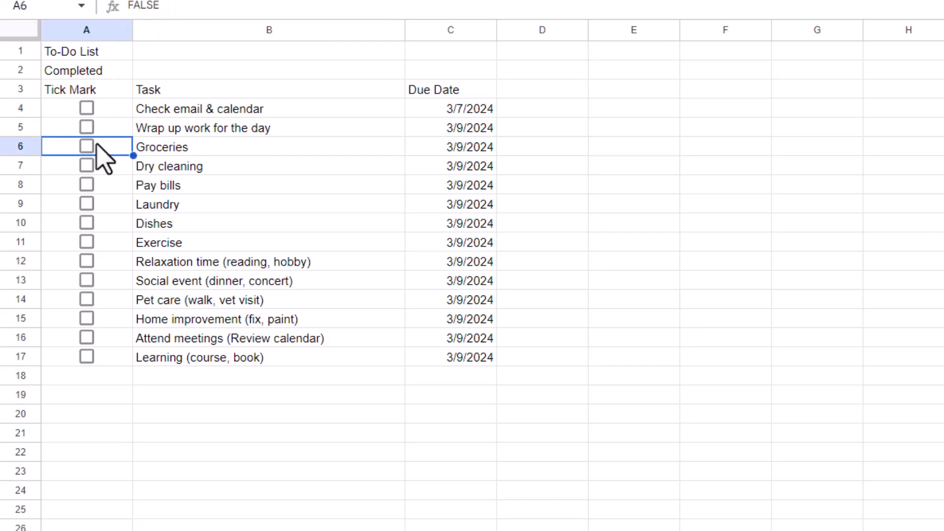
{"action": "left_click", "coordinate": [87, 146]}
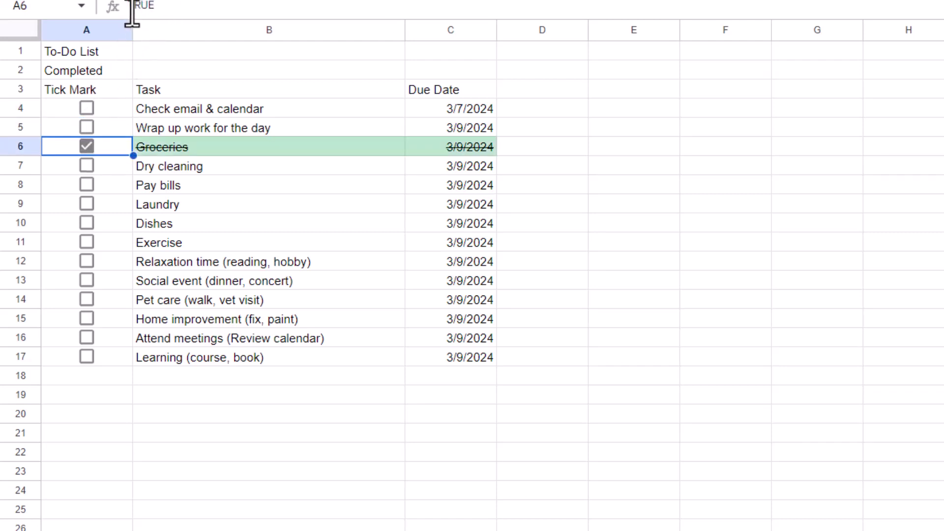
Step: Edit the conditional format rule on B4:C17 to use a white fill color and save it
{"action": "left_click", "coordinate": [201, 149]}
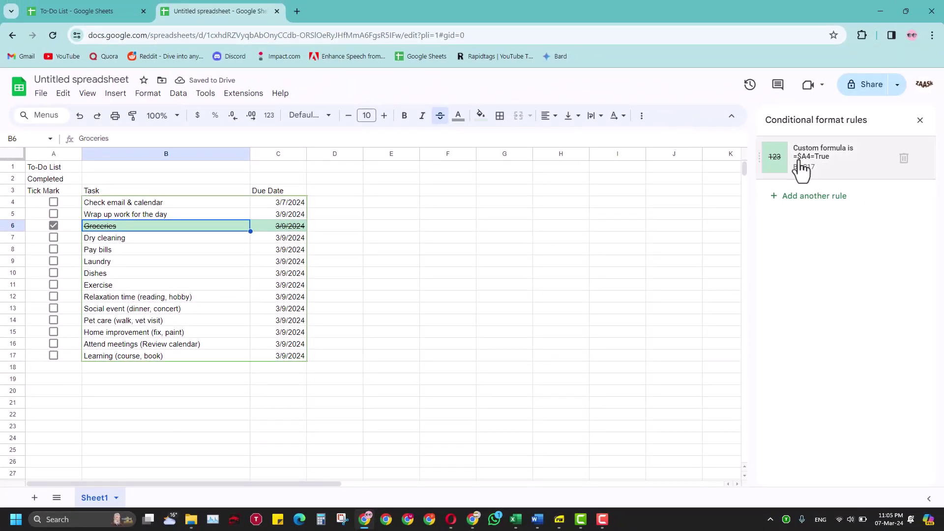
{"action": "left_click", "coordinate": [828, 174]}
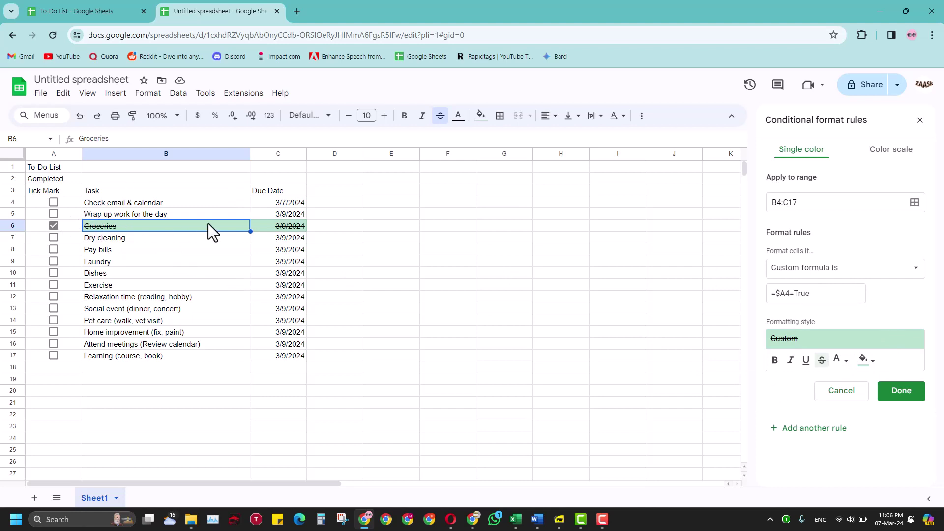
{"action": "left_click", "coordinate": [867, 360]}
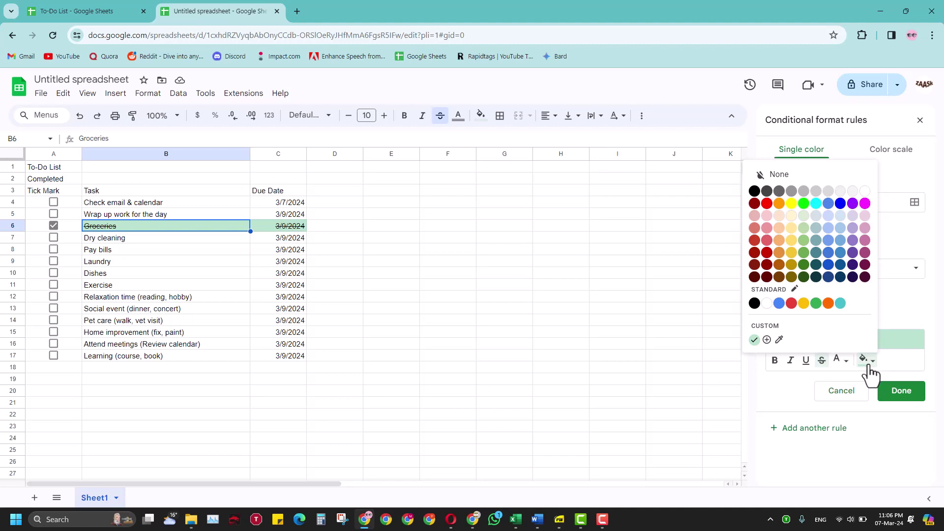
{"action": "left_click", "coordinate": [767, 303]}
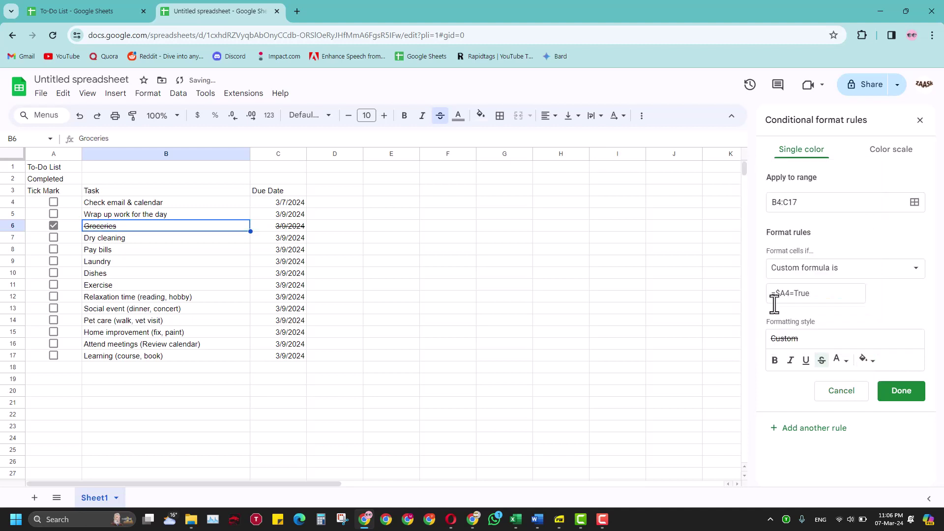
{"action": "left_click", "coordinate": [892, 398]}
{"action": "left_click", "coordinate": [518, 247]}
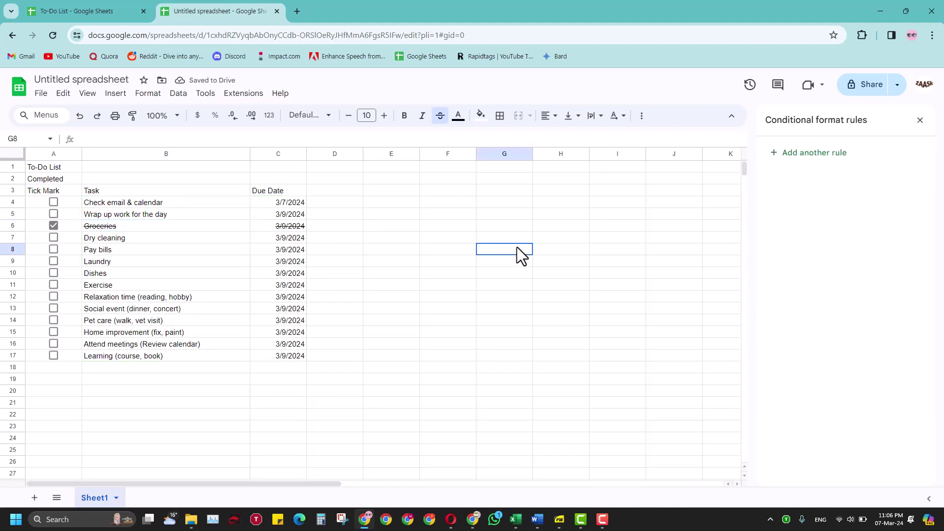
Step: Test the edited rule by ticking and unticking the checkboxes in A7 and A8
{"action": "left_click", "coordinate": [53, 237]}
{"action": "left_click", "coordinate": [53, 249]}
{"action": "left_click", "coordinate": [52, 241]}
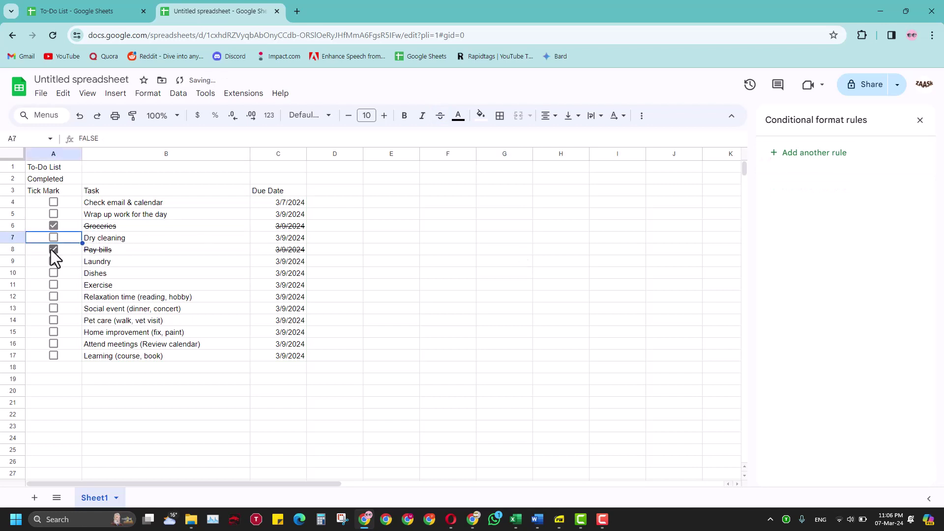
{"action": "left_click", "coordinate": [51, 250]}
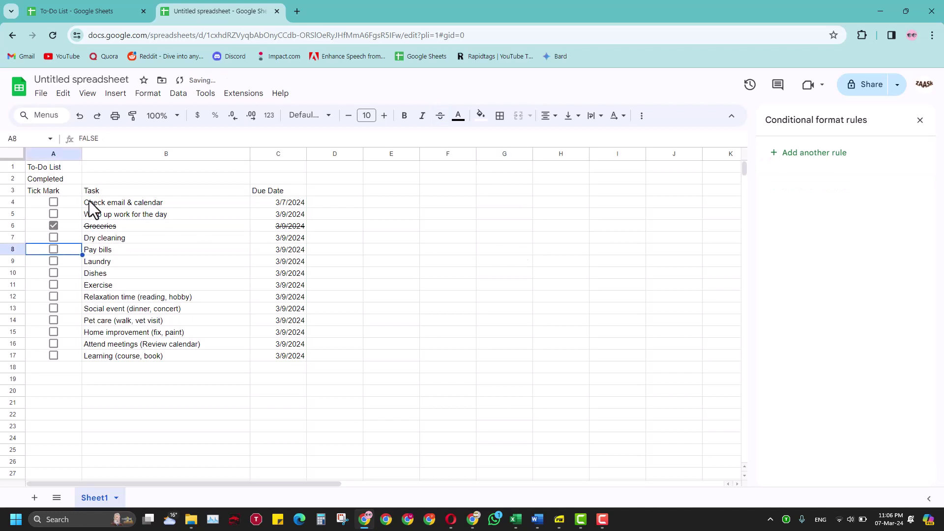
Step: Compare the Tick Mark header in A3 with the same header in the finished To-Do List spreadsheet
{"action": "left_click", "coordinate": [51, 190]}
{"action": "left_click", "coordinate": [61, 8]}
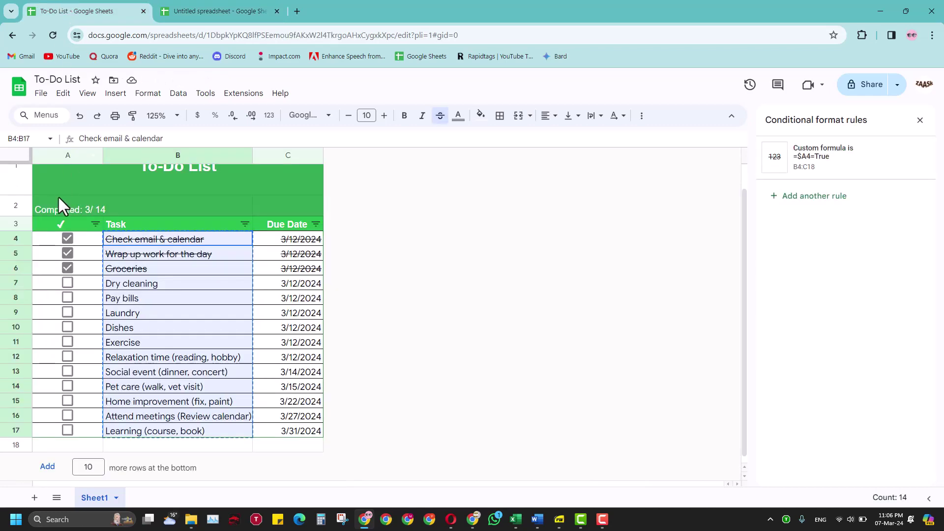
{"action": "left_click", "coordinate": [236, 9]}
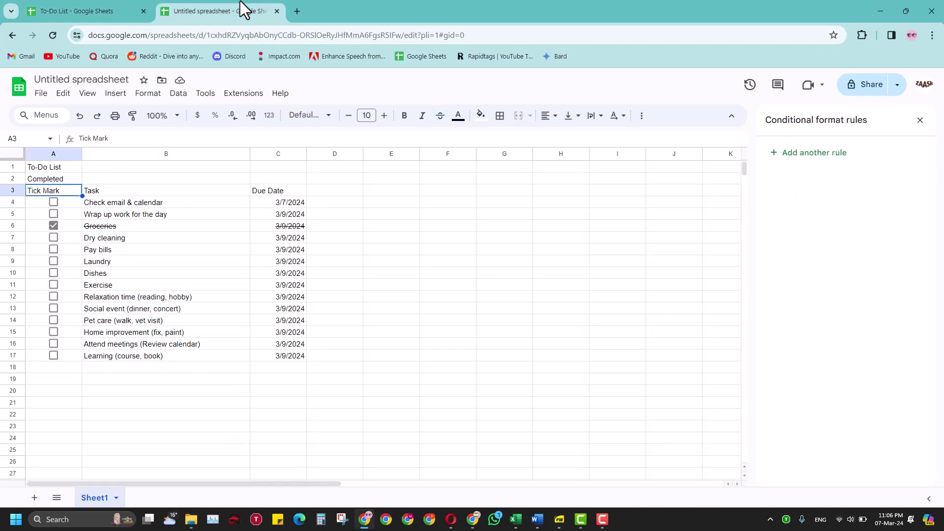
Step: Search the web for "tick symbol" in a new browser tab and copy the ✔ character from the result
{"action": "left_click", "coordinate": [301, 11]}
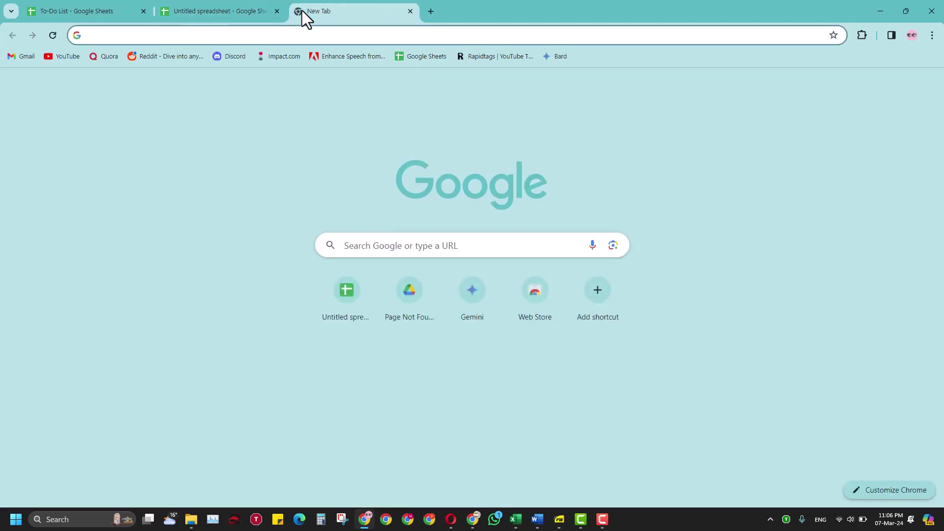
{"action": "type", "text": "tick"}
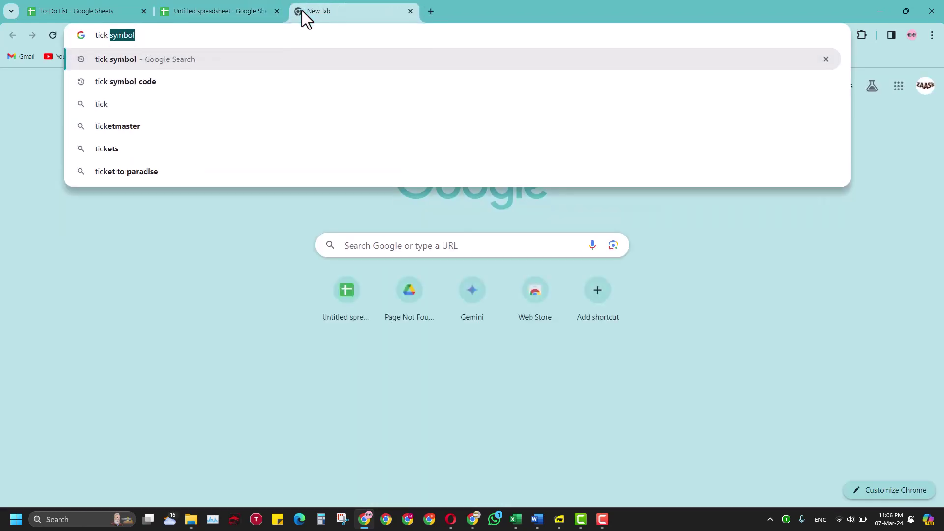
{"action": "key", "text": "Return"}
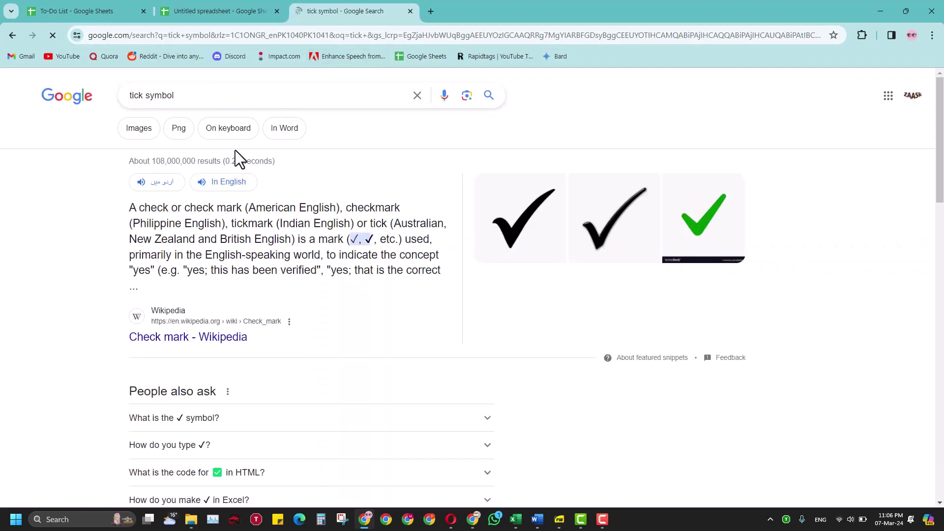
{"action": "left_click_drag", "start_coordinate": [365, 240], "coordinate": [373, 240]}
{"action": "right_click", "coordinate": [372, 239]}
{"action": "left_click", "coordinate": [390, 247]}
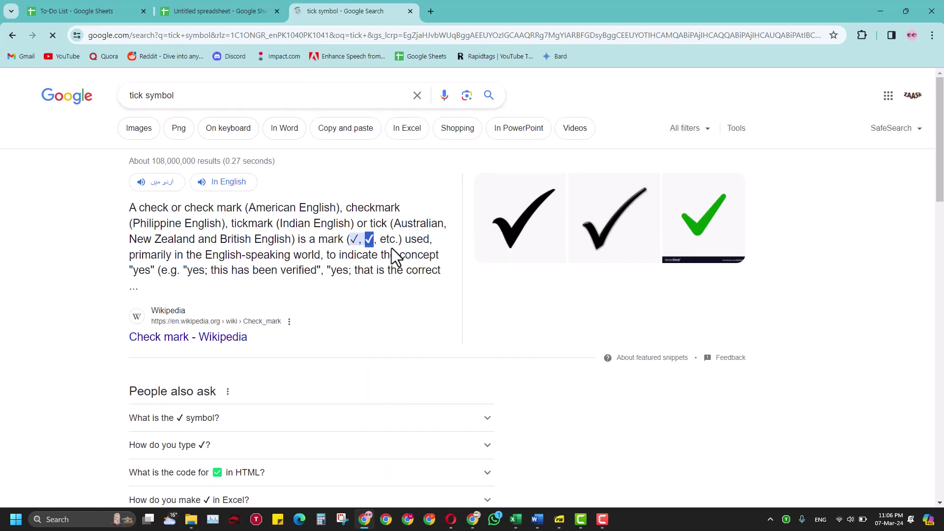
Step: Return to the untitled spreadsheet and replace the Tick Mark header in A3 with the copied ✔ symbol
{"action": "left_click", "coordinate": [197, 10]}
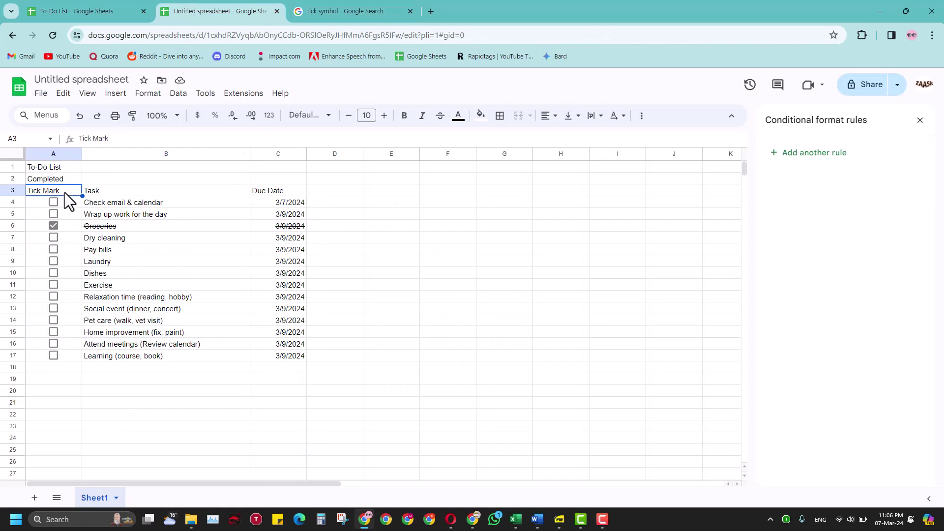
{"action": "triple_click", "coordinate": [63, 192]}
{"action": "key", "text": "ctrl+v"}
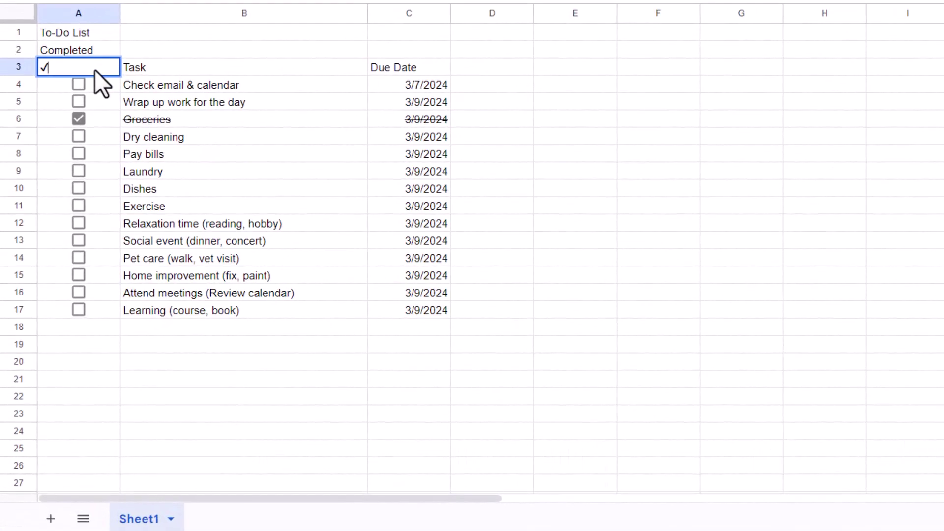
{"action": "key", "text": "Return"}
{"action": "left_click", "coordinate": [94, 70]}
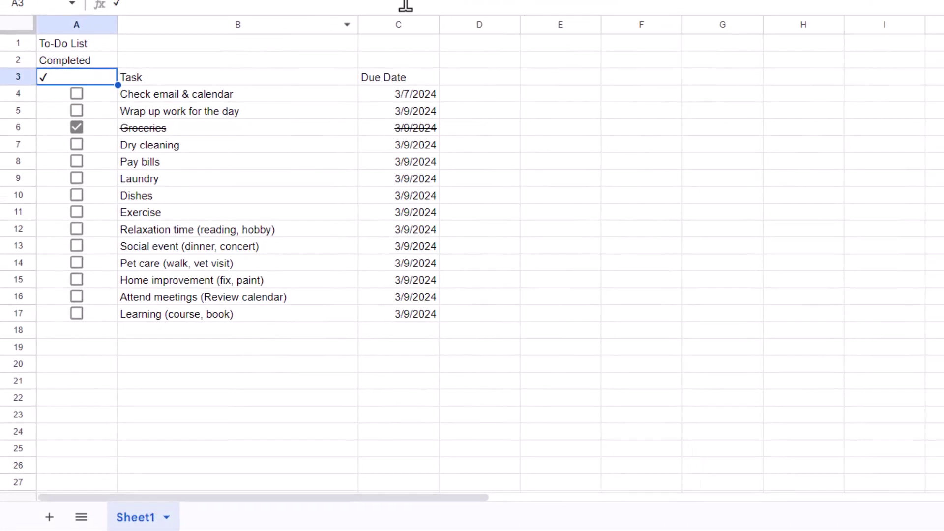
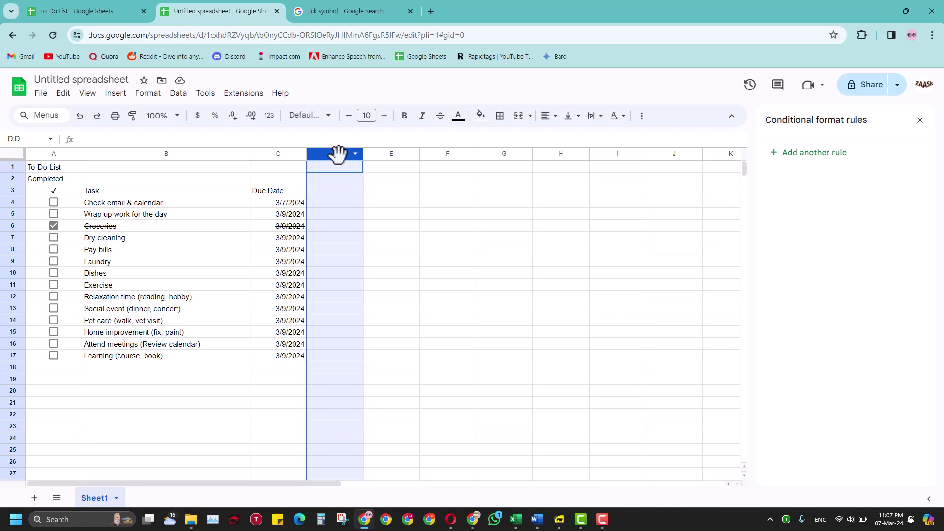
Step: Delete all the unused columns D through Z beside the to-do list
{"action": "key", "text": "ctrl+shift+Right"}
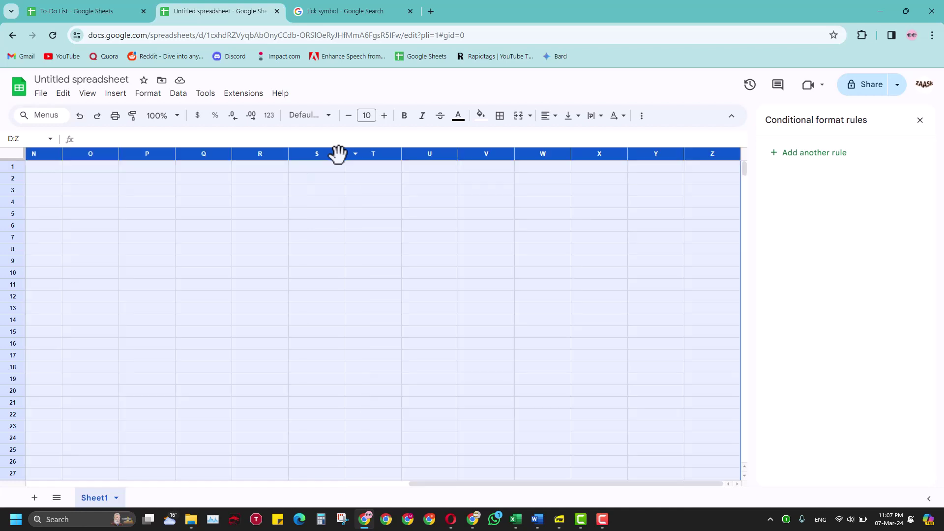
{"action": "right_click", "coordinate": [310, 153]}
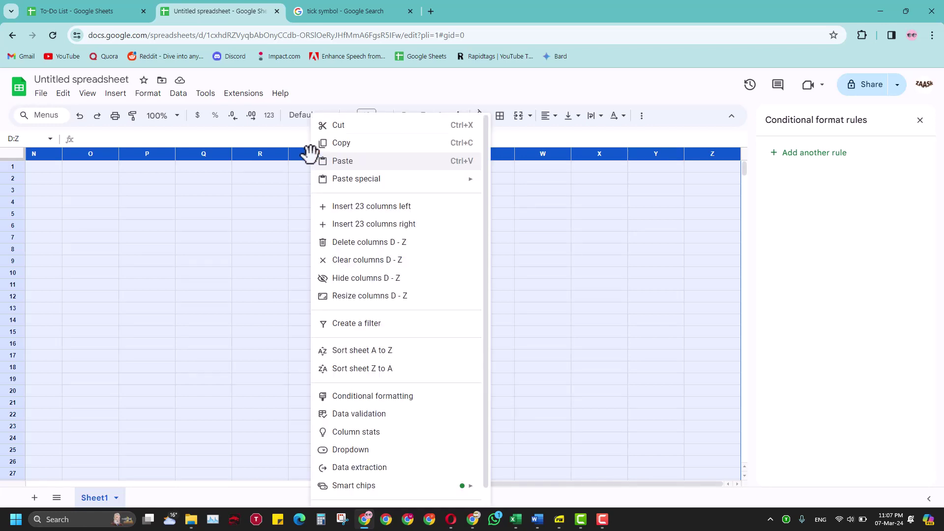
{"action": "left_click", "coordinate": [400, 248]}
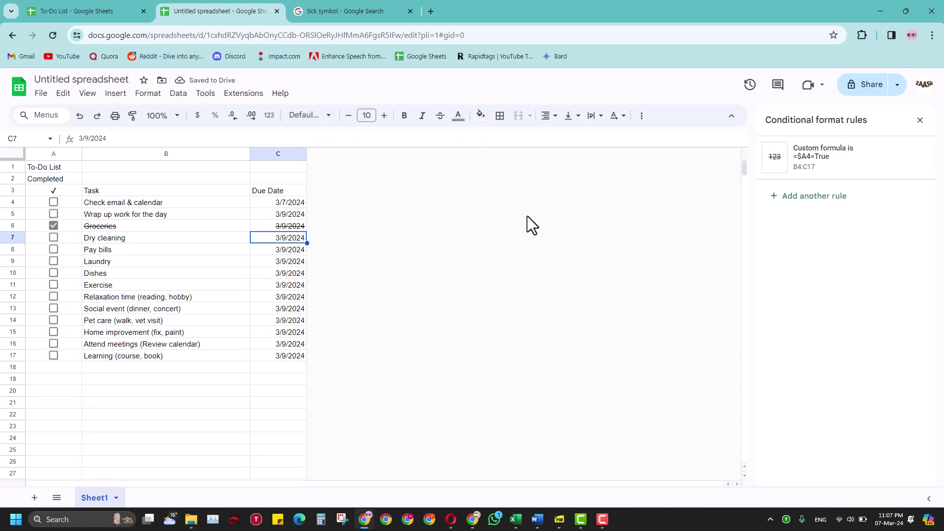
Step: Delete all the empty rows 18 through 1000 below the last task
{"action": "left_click", "coordinate": [11, 367]}
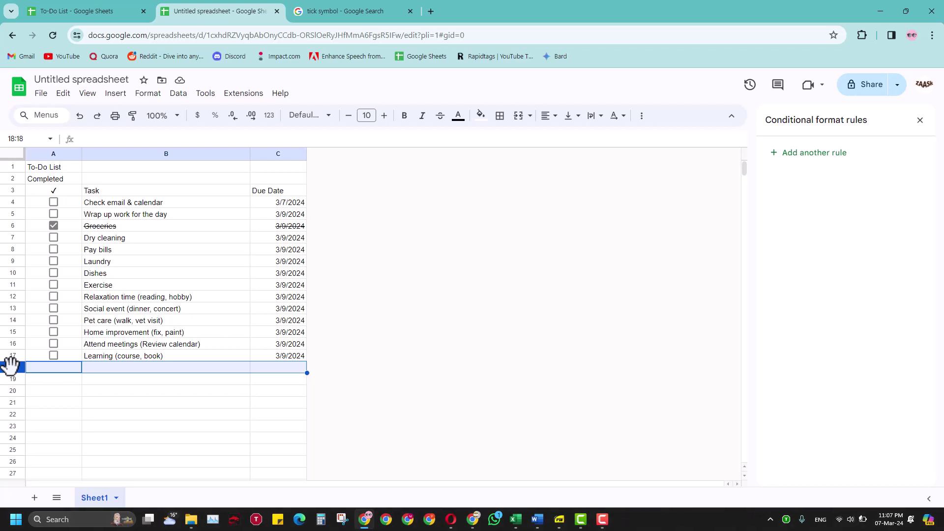
{"action": "key", "text": "ctrl+shift+Down"}
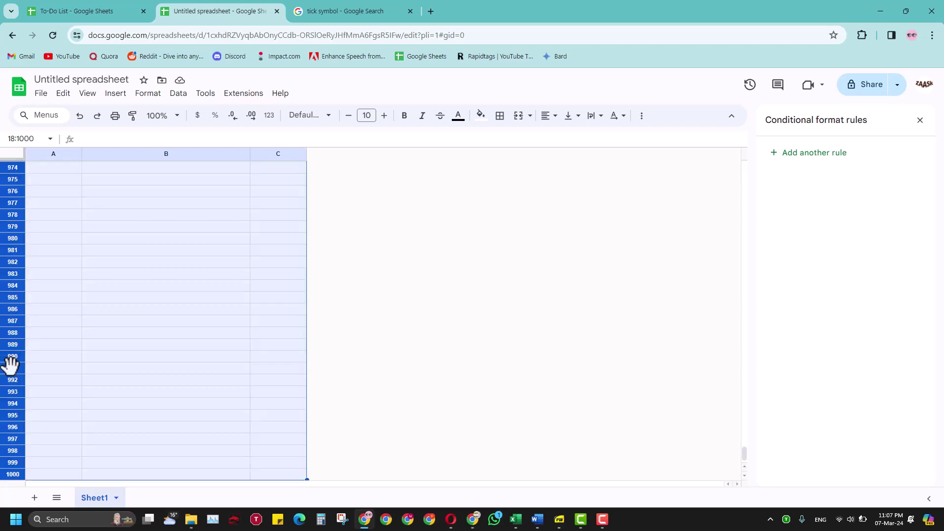
{"action": "right_click", "coordinate": [9, 365]}
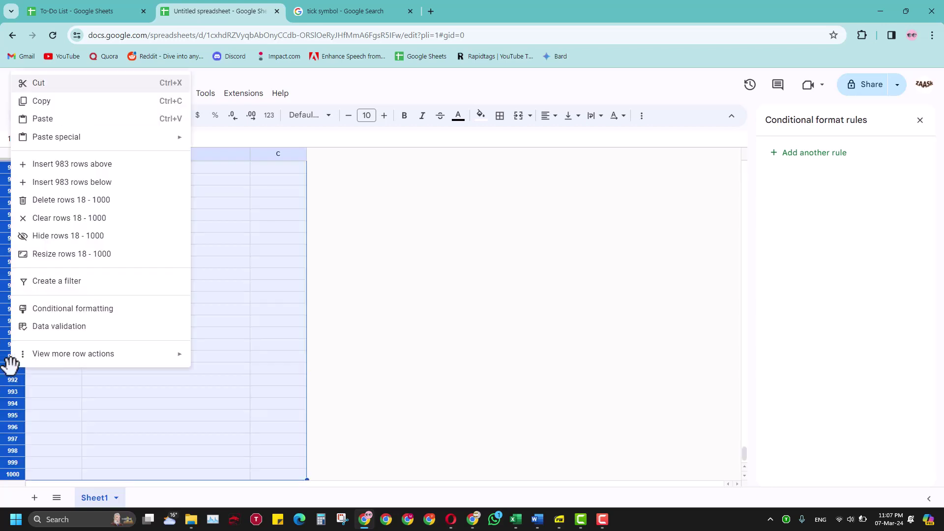
{"action": "left_click", "coordinate": [48, 202]}
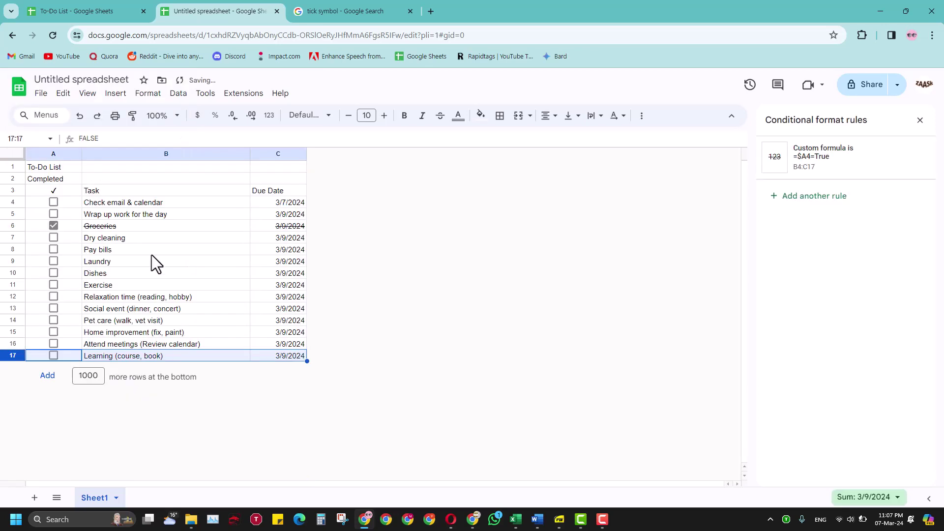
{"action": "left_click_drag", "start_coordinate": [353, 279], "coordinate": [340, 210]}
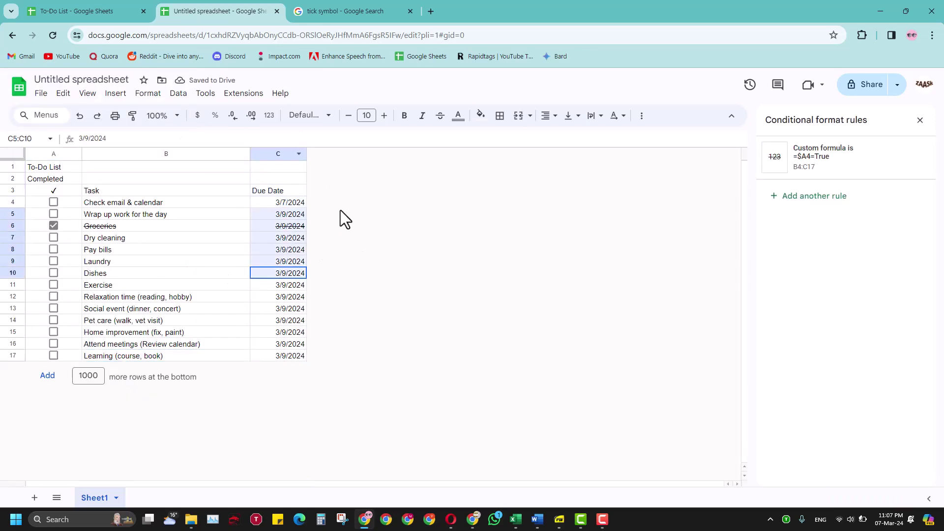
{"action": "left_click", "coordinate": [340, 211]}
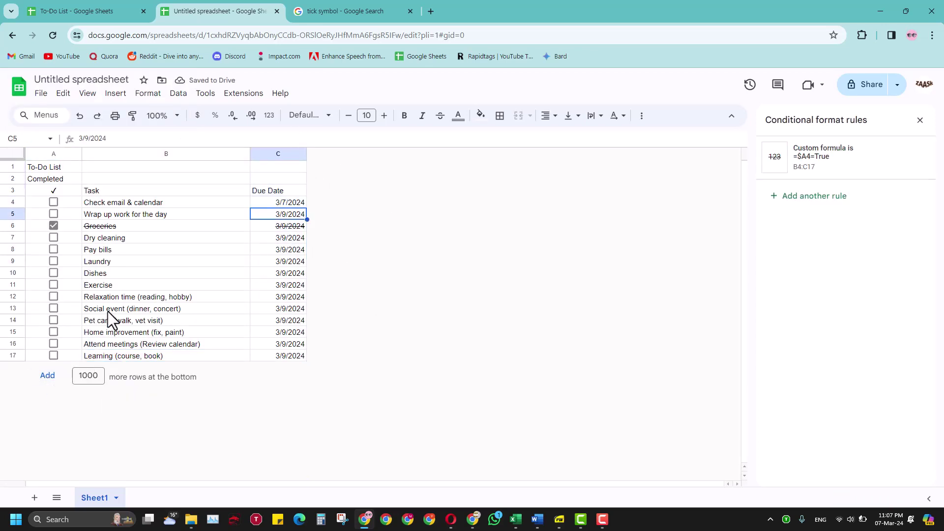
Step: Merge cells A1:C1 into a single title cell for the To-Do List heading
{"action": "left_click", "coordinate": [46, 167]}
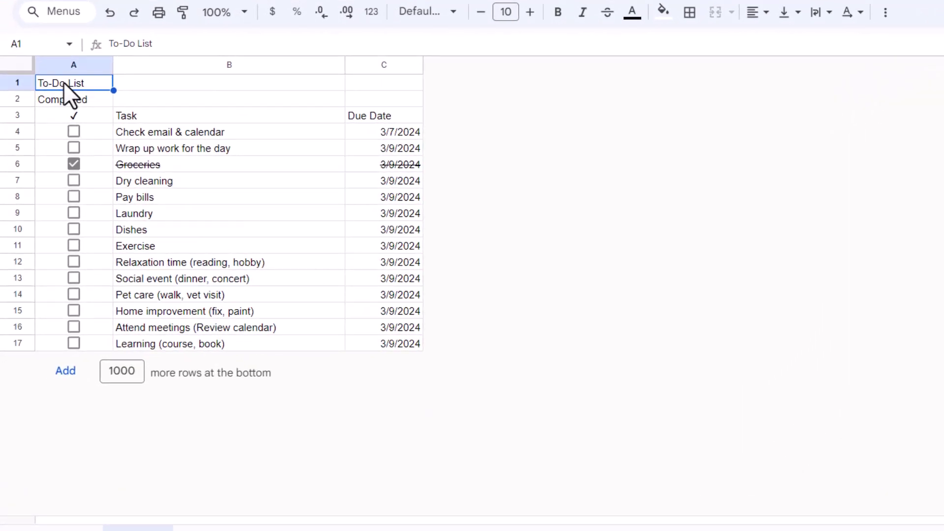
{"action": "left_click_drag", "start_coordinate": [63, 82], "coordinate": [387, 82]}
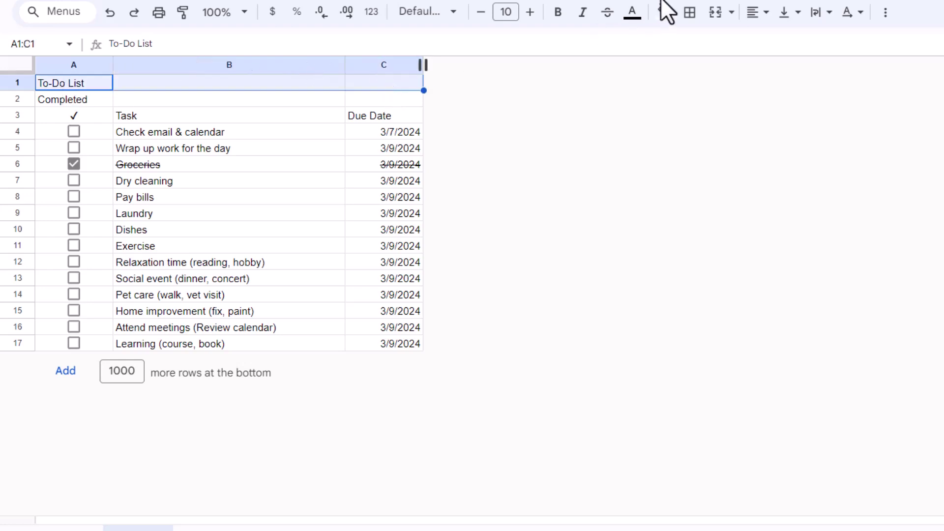
{"action": "left_click", "coordinate": [716, 15]}
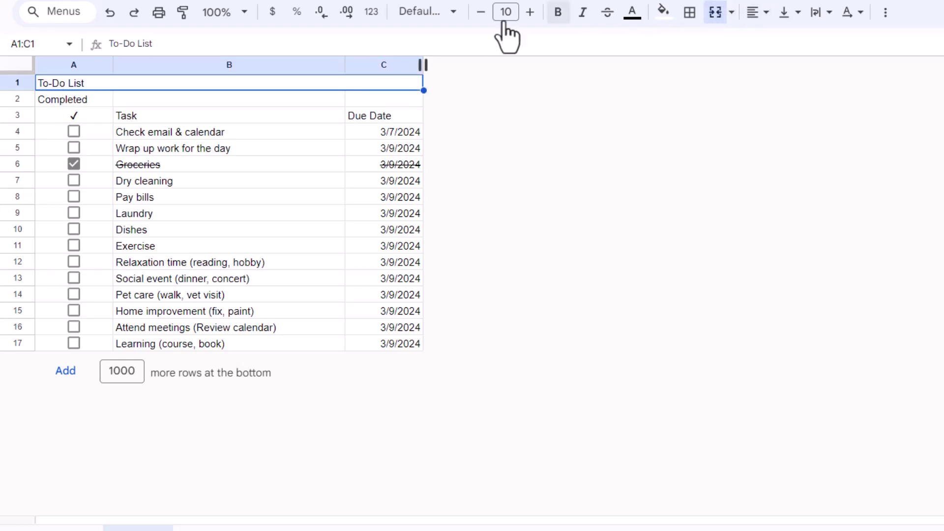
Step: Fill the merged title cell with the standard green and make row 1 several times taller
{"action": "left_click", "coordinate": [664, 13]}
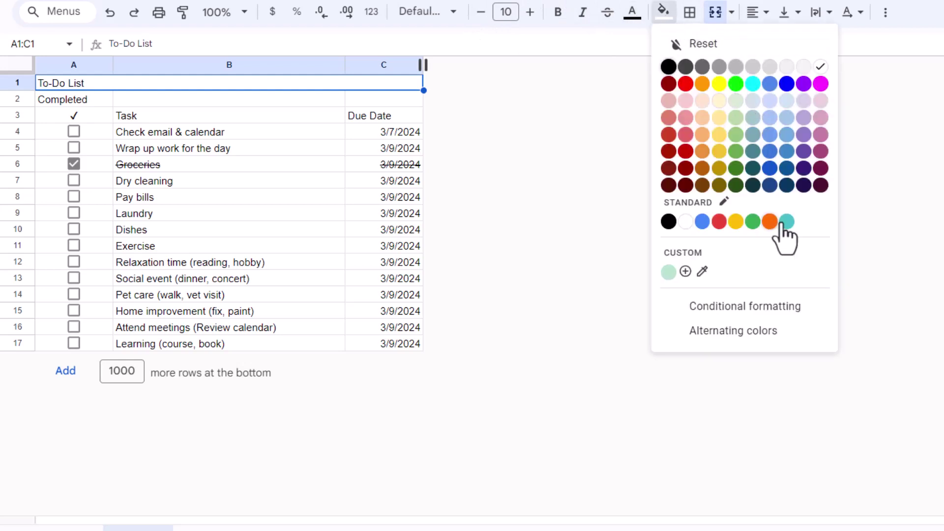
{"action": "left_click", "coordinate": [753, 222]}
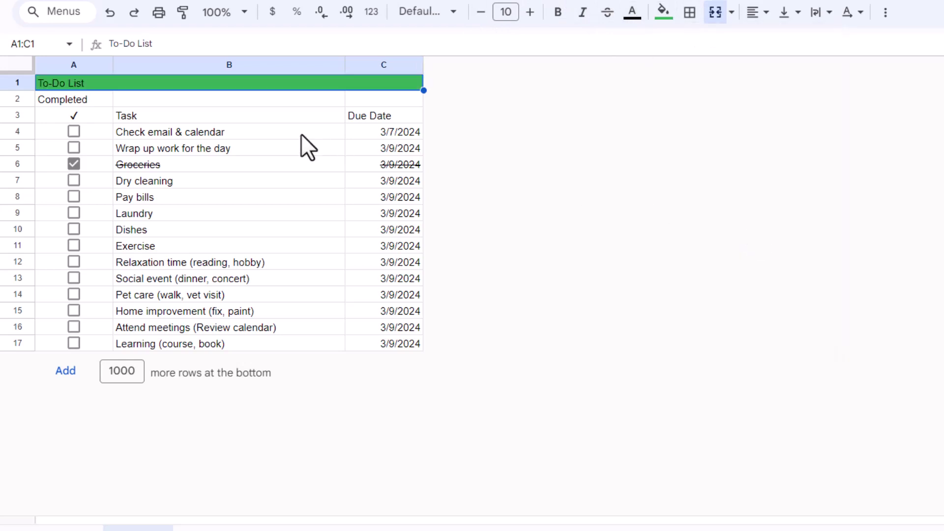
{"action": "left_click_drag", "start_coordinate": [7, 90], "coordinate": [13, 133]}
{"action": "left_click", "coordinate": [63, 117]}
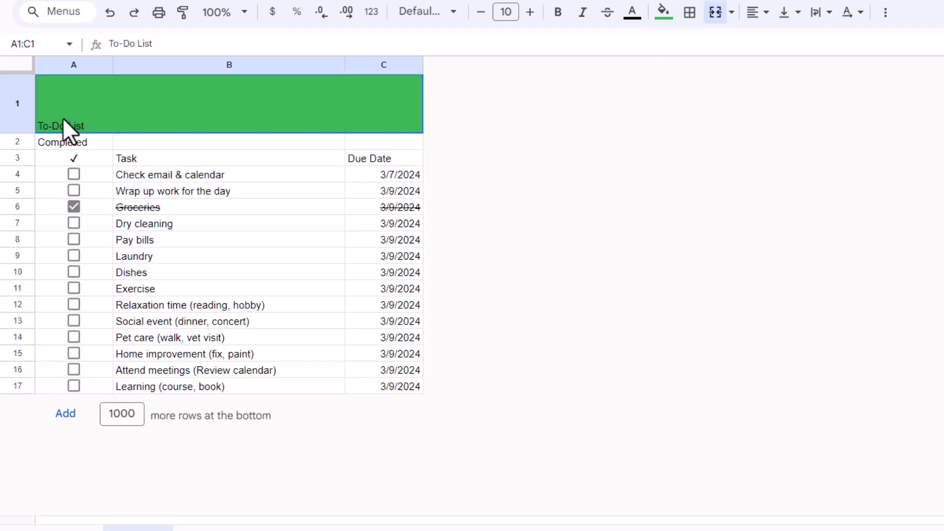
Step: Change the To-Do List title text to white and increase its font size to 18
{"action": "left_click", "coordinate": [633, 12]}
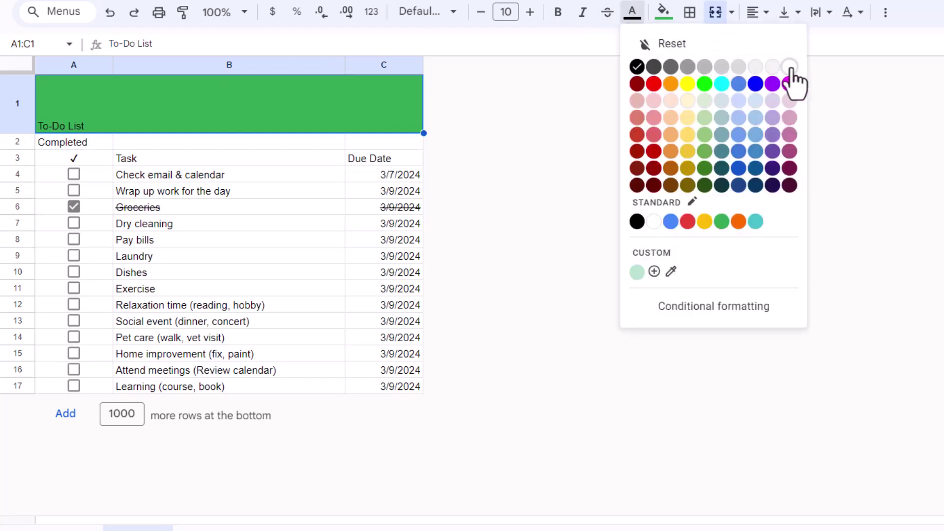
{"action": "left_click", "coordinate": [789, 67]}
{"action": "double_click", "coordinate": [531, 13]}
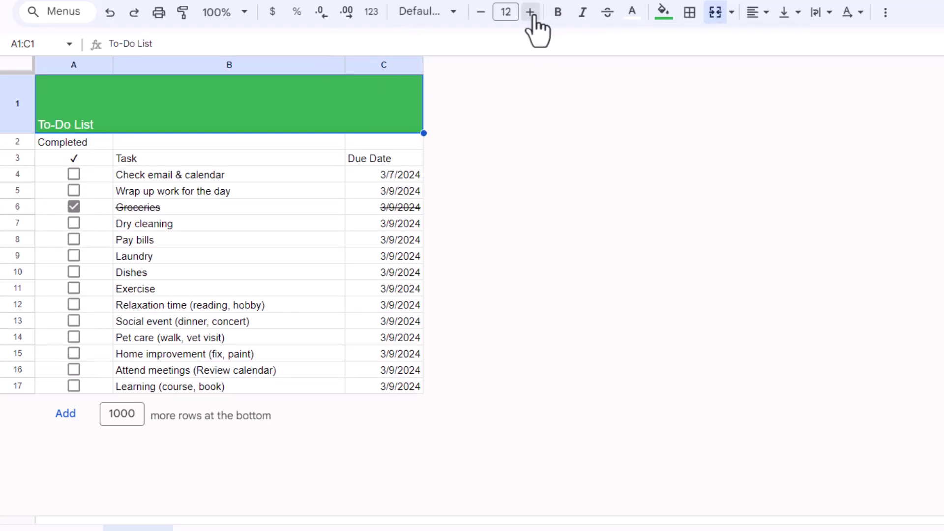
{"action": "double_click", "coordinate": [531, 13]}
{"action": "double_click", "coordinate": [531, 13]}
{"action": "double_click", "coordinate": [531, 13]}
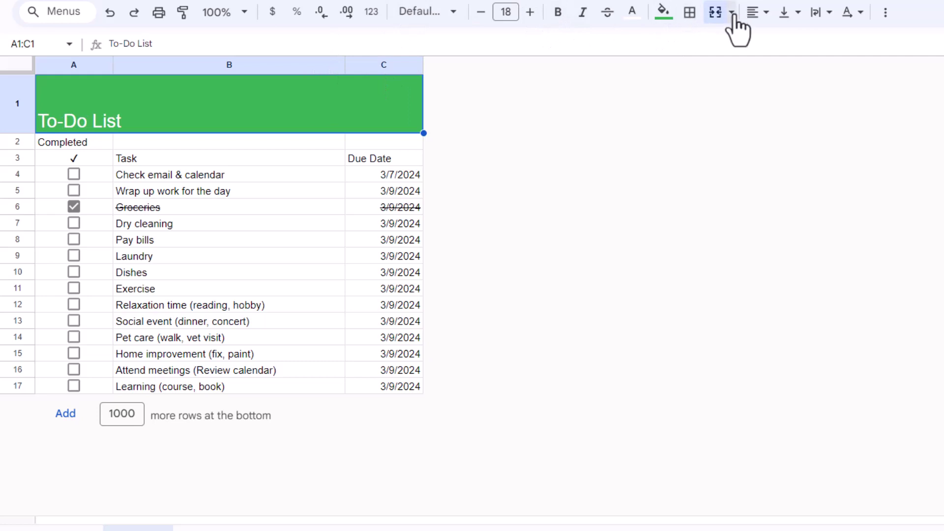
Step: Center the To-Do List title horizontally and vertically within the merged cell
{"action": "left_click", "coordinate": [752, 13]}
{"action": "left_click", "coordinate": [781, 42]}
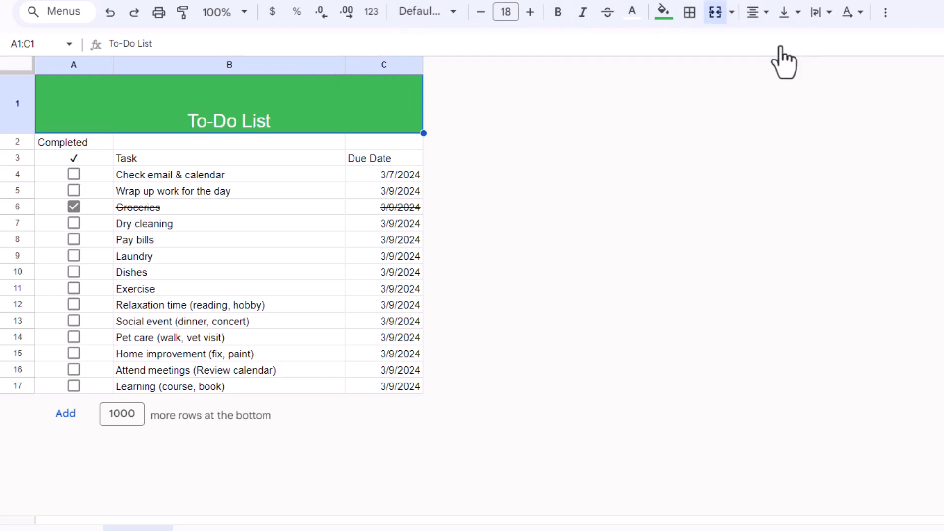
{"action": "left_click", "coordinate": [787, 12]}
{"action": "left_click", "coordinate": [810, 41]}
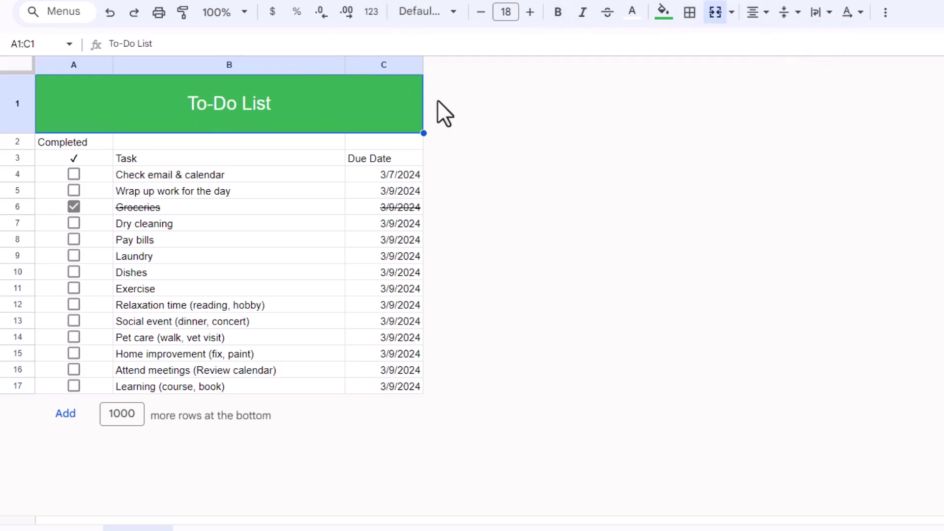
Step: Replace the Completed label in A2 with the formula =countif(A4:A17,True) to count the ticked checkboxes
{"action": "left_click", "coordinate": [71, 140]}
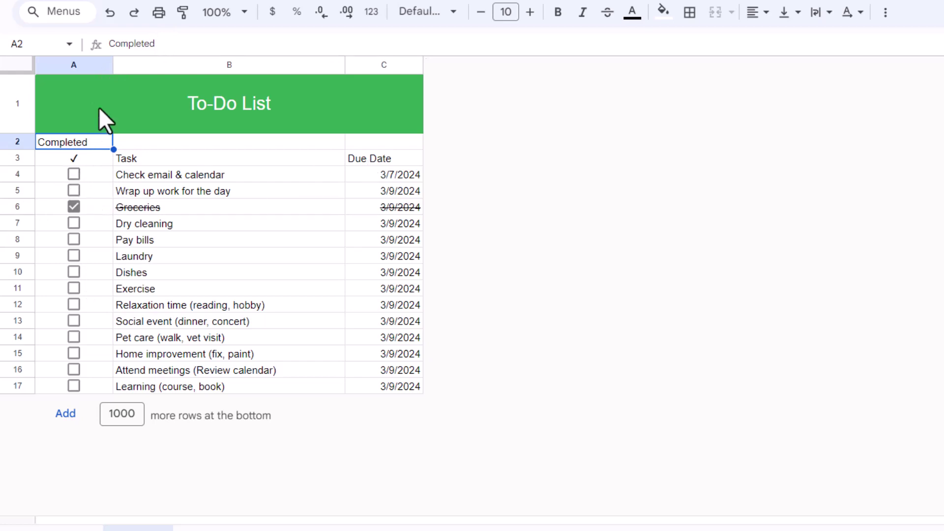
{"action": "left_click_drag", "start_coordinate": [173, 43], "coordinate": [46, 47]}
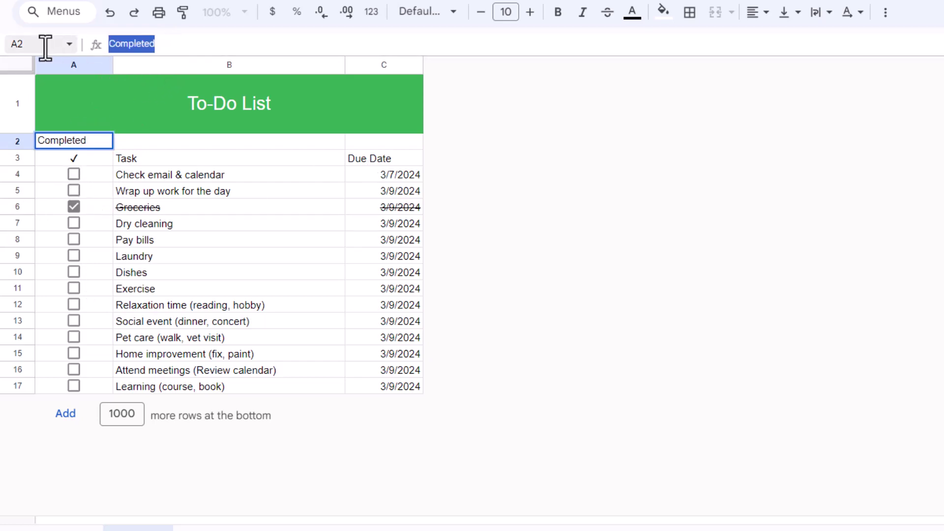
{"action": "type", "text": "="}
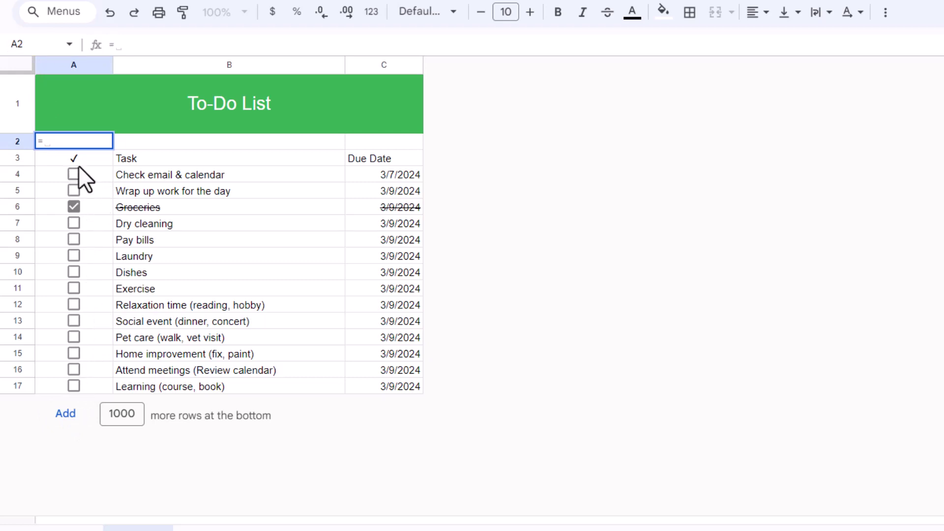
{"action": "type", "text": "c"}
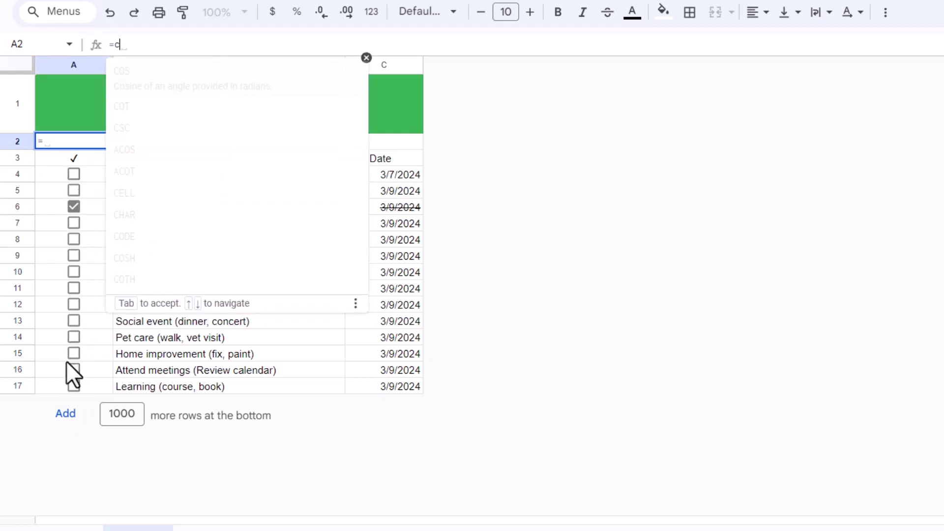
{"action": "type", "text": "ountif("}
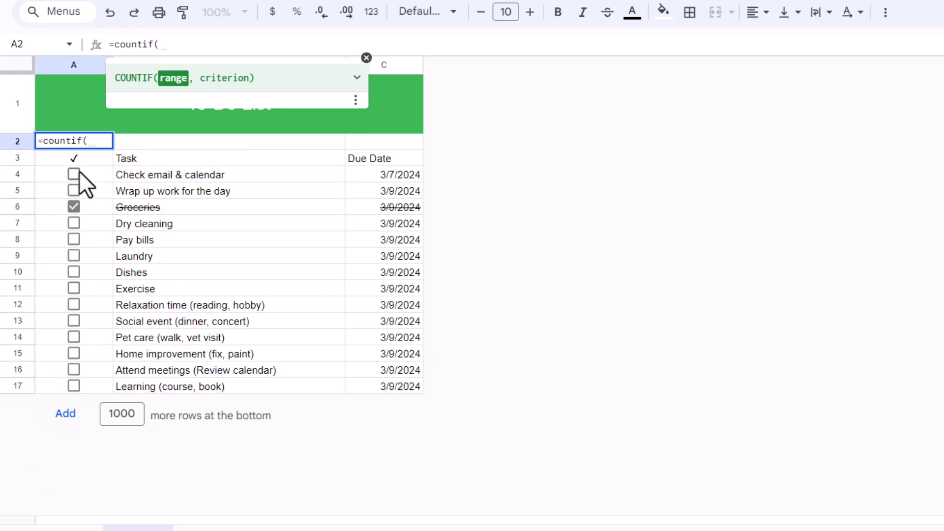
{"action": "left_click_drag", "start_coordinate": [79, 170], "coordinate": [93, 388]}
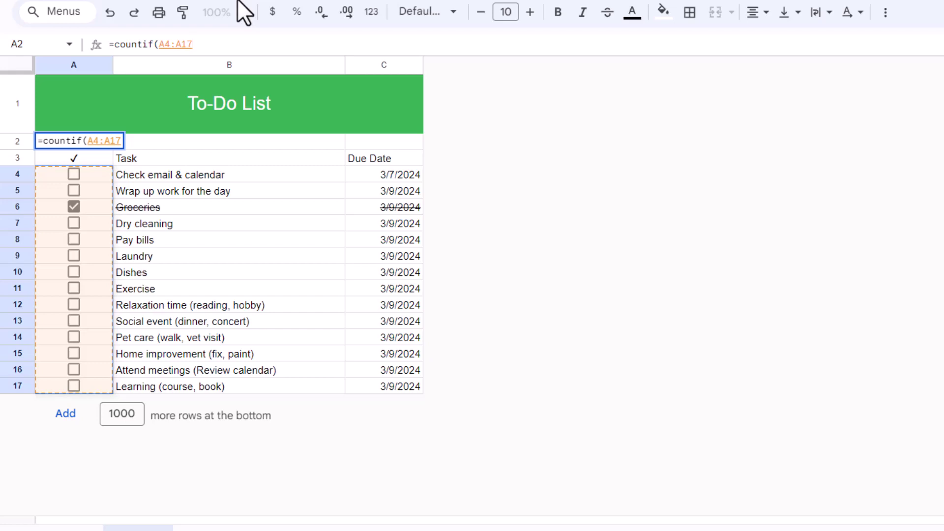
{"action": "type", "text": ","}
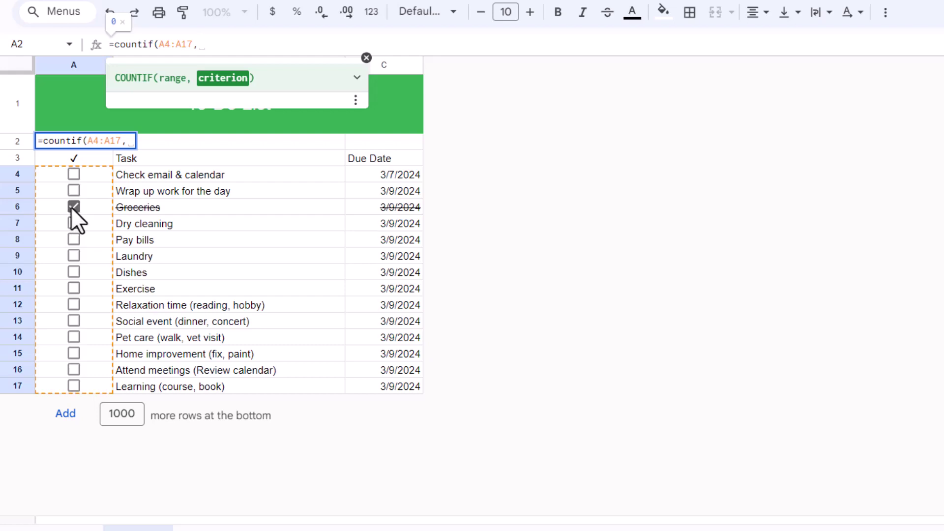
{"action": "type", "text": "Tr"}
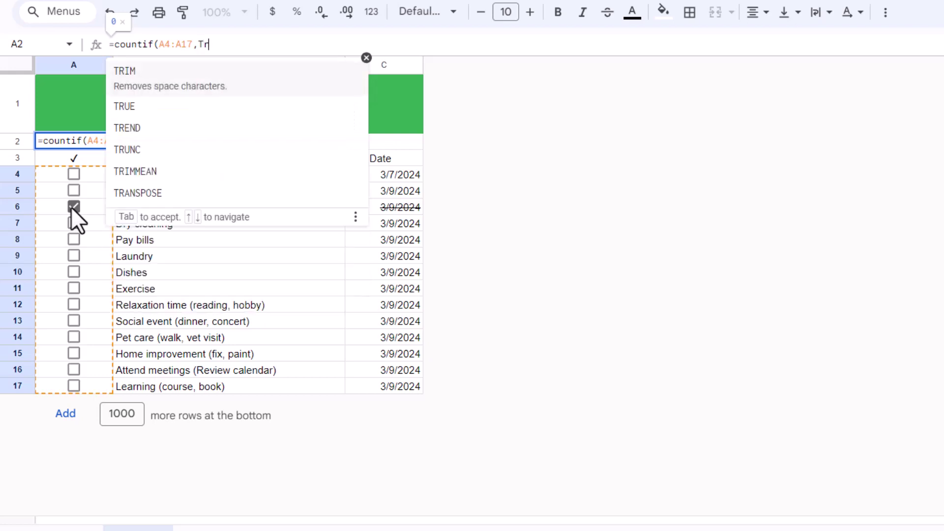
{"action": "type", "text": "ue)"}
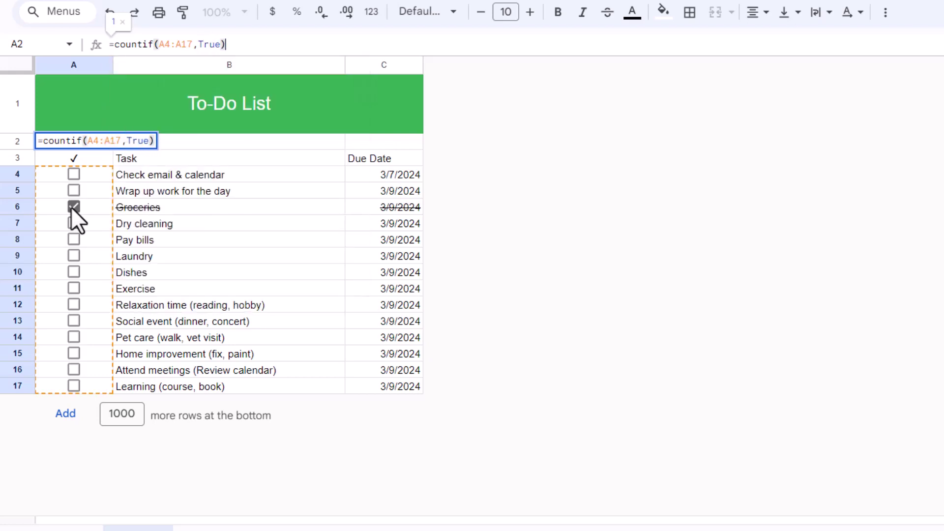
{"action": "key", "text": "Return"}
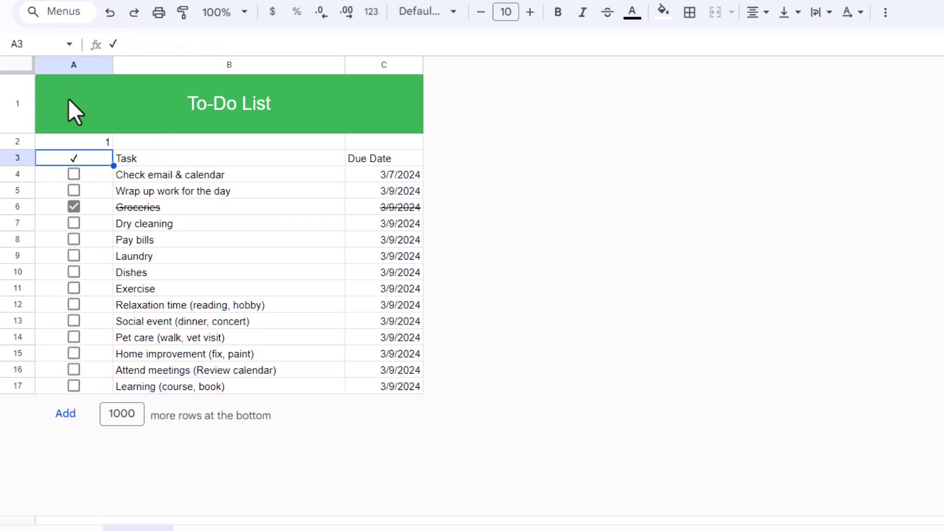
{"action": "left_click", "coordinate": [91, 141]}
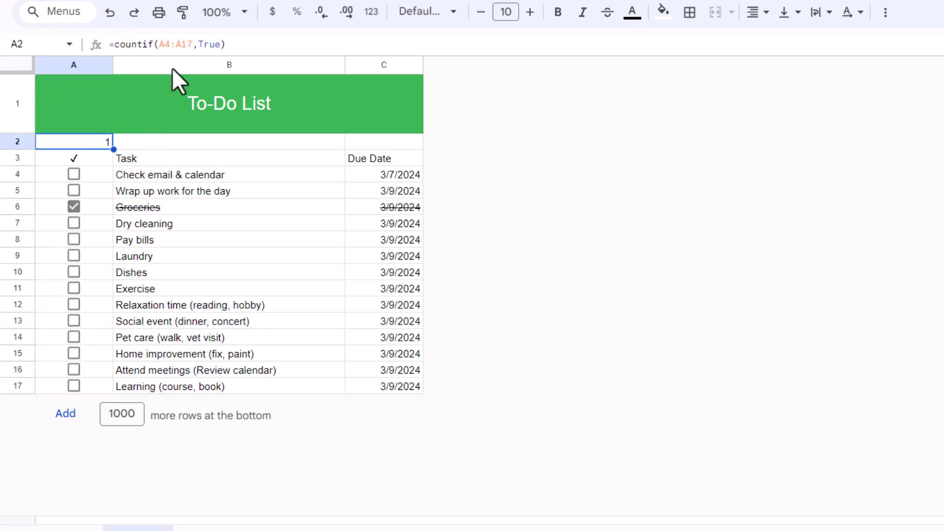
Step: Enter the formula =countA(B4:B17) in B2 to count the listed tasks
{"action": "left_click", "coordinate": [241, 43]}
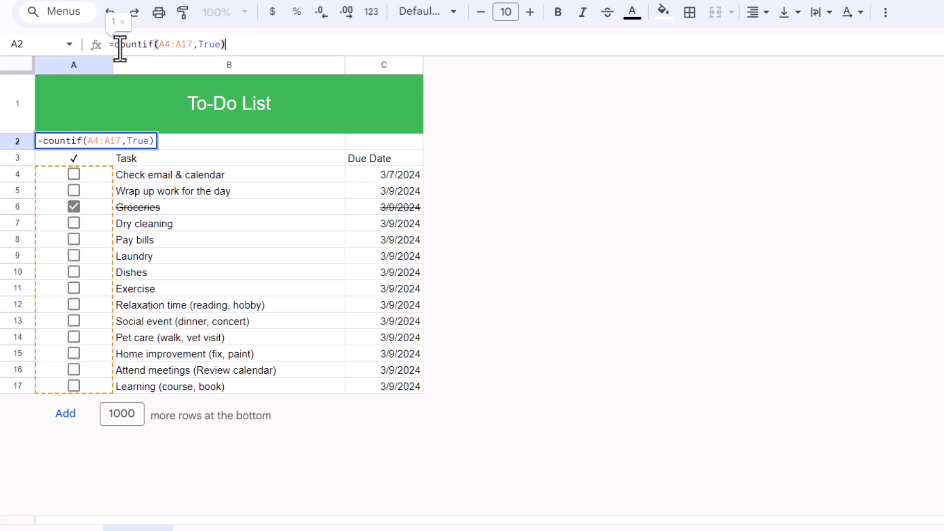
{"action": "left_click", "coordinate": [246, 142]}
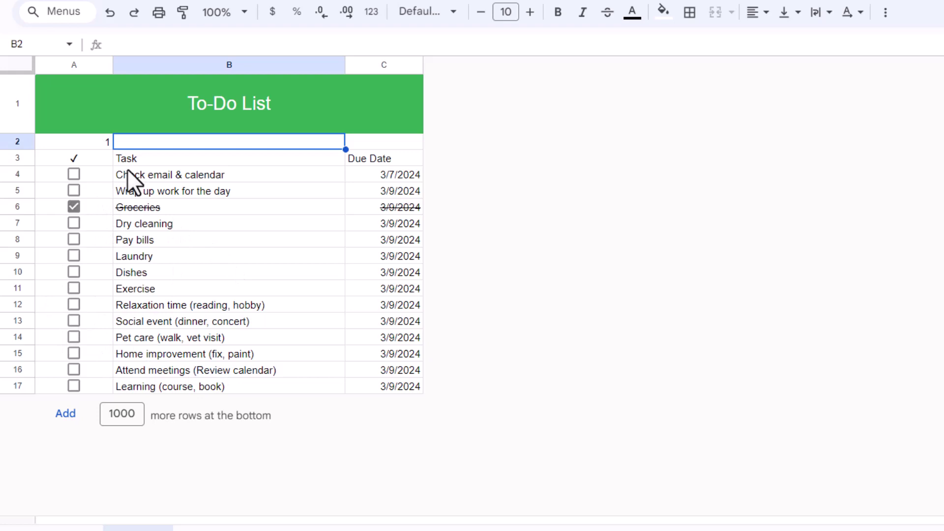
{"action": "type", "text": "="}
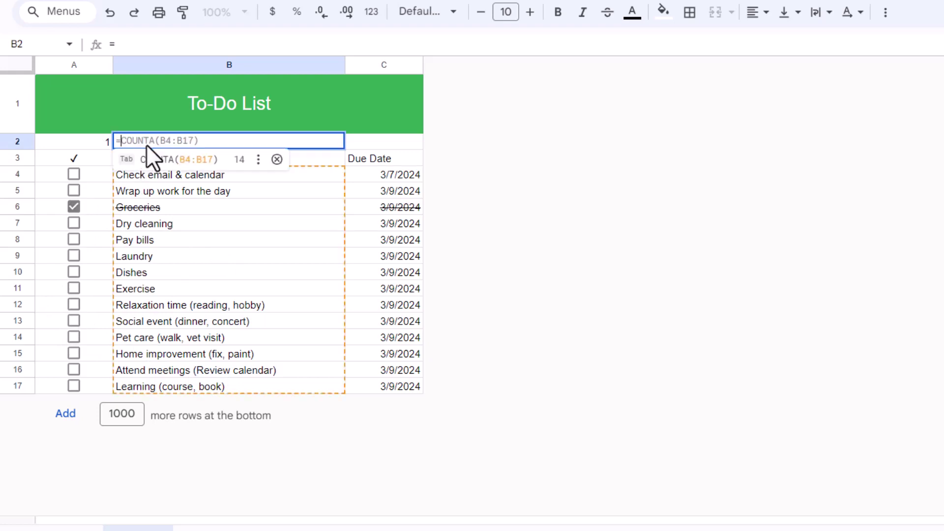
{"action": "type", "text": "count"}
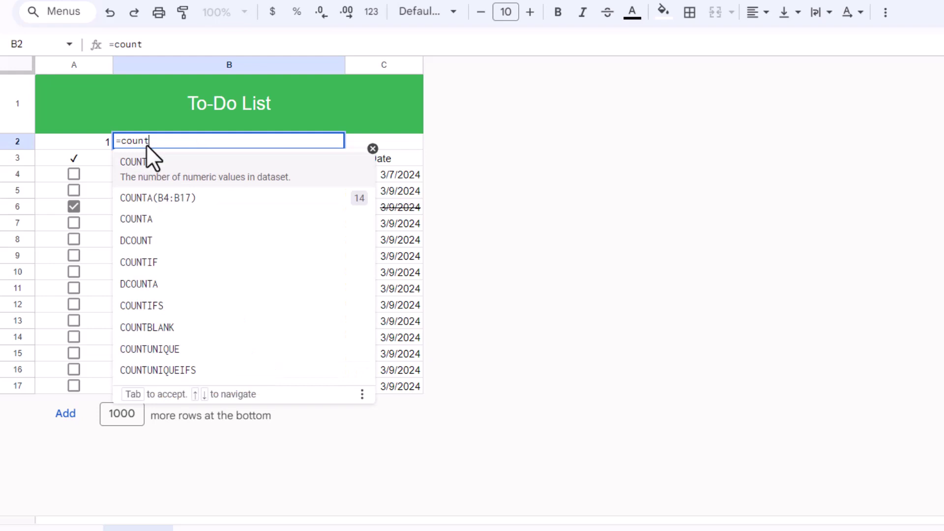
{"action": "type", "text": "A("}
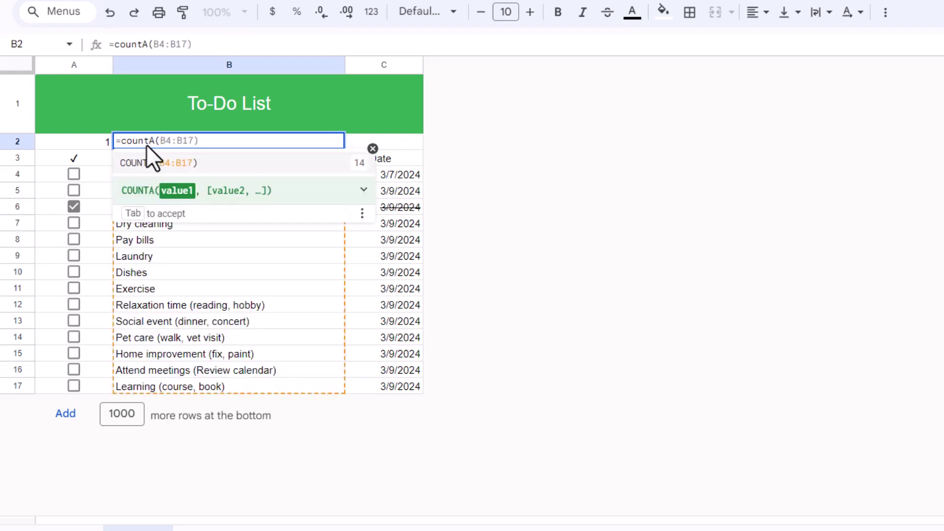
{"action": "left_click_drag", "start_coordinate": [162, 381], "coordinate": [172, 177]}
{"action": "type", "text": ")"}
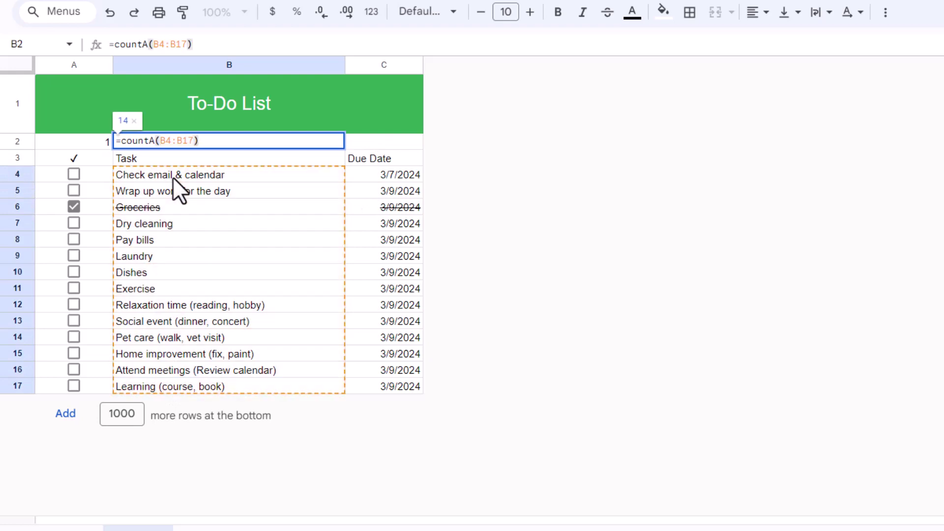
{"action": "key", "text": "Return"}
{"action": "left_click", "coordinate": [285, 140]}
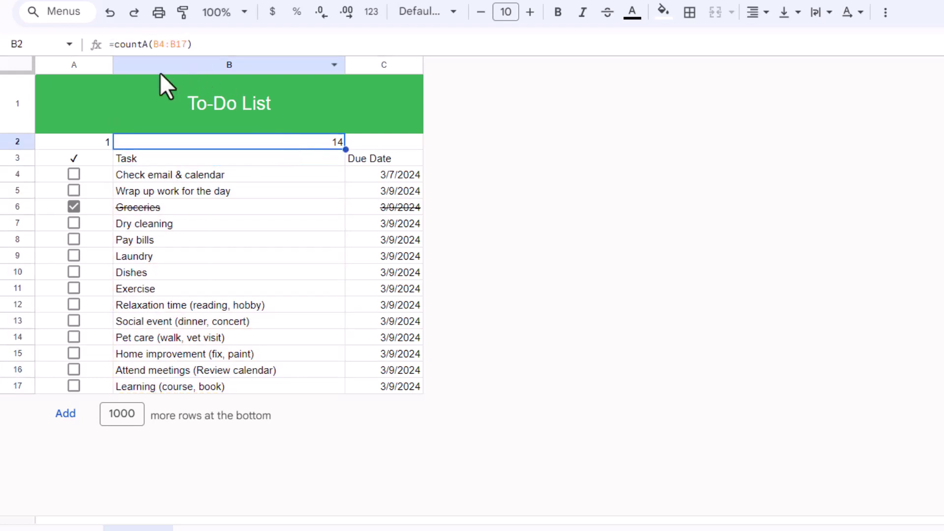
Step: Insert the concatenate function with its opening parenthesis in front of countif in the A2 formula
{"action": "left_click", "coordinate": [89, 139]}
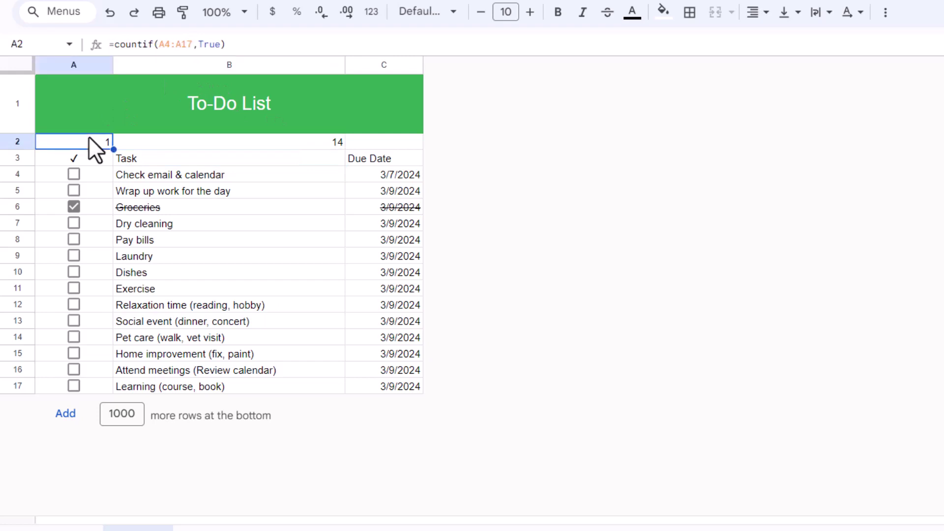
{"action": "left_click", "coordinate": [118, 44]}
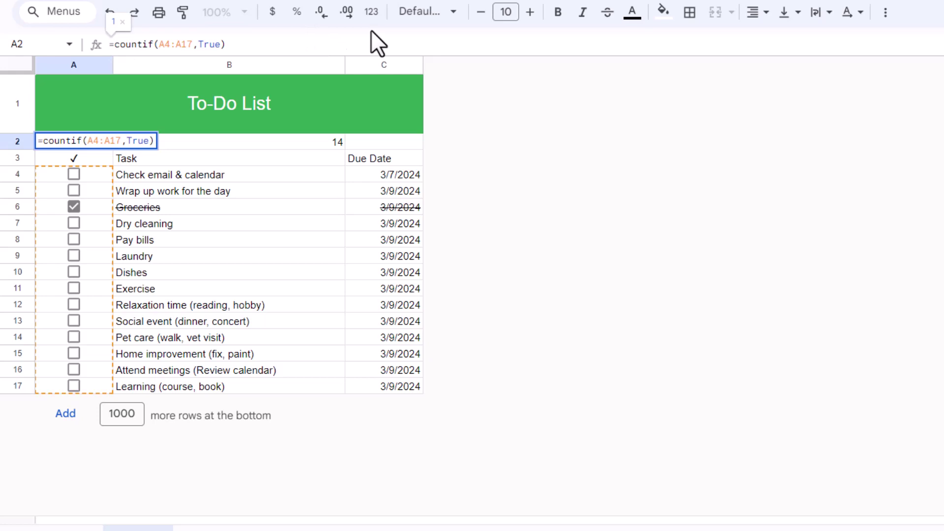
{"action": "type", "text": "concate"}
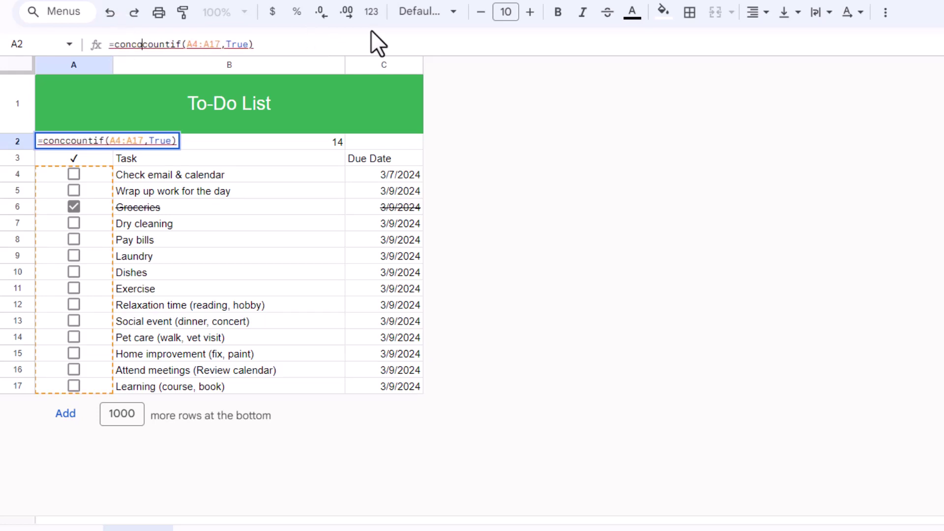
{"action": "type", "text": "nat"}
{"action": "key", "text": "BackSpace"}
{"action": "key", "text": "BackSpace"}
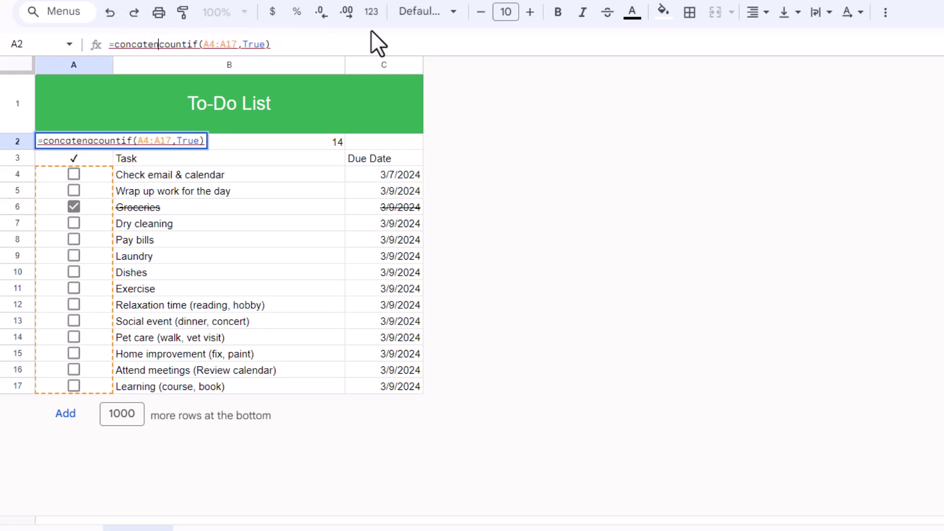
{"action": "type", "text": "ate("}
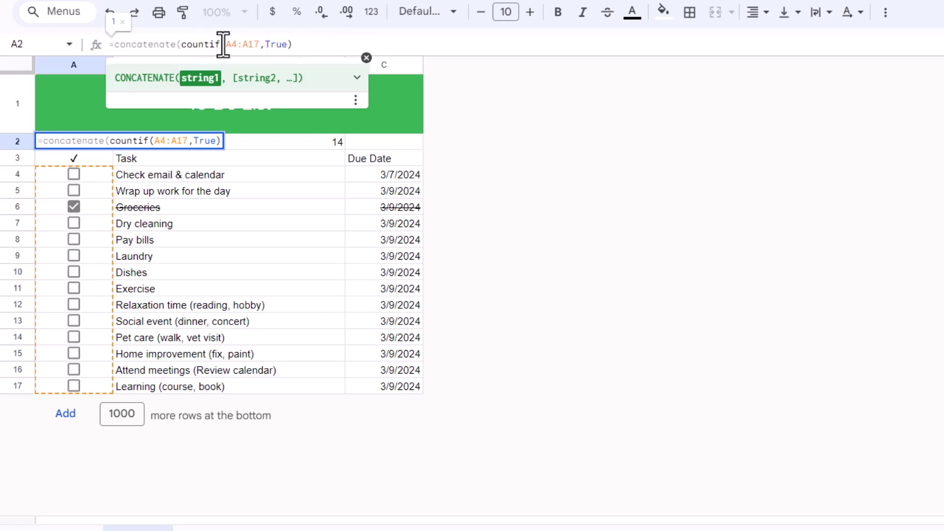
Step: Add the text "Completed :" as the first concatenate argument, separated by a comma from countif(A4:A17,True)
{"action": "type", "text": "\"Comp"}
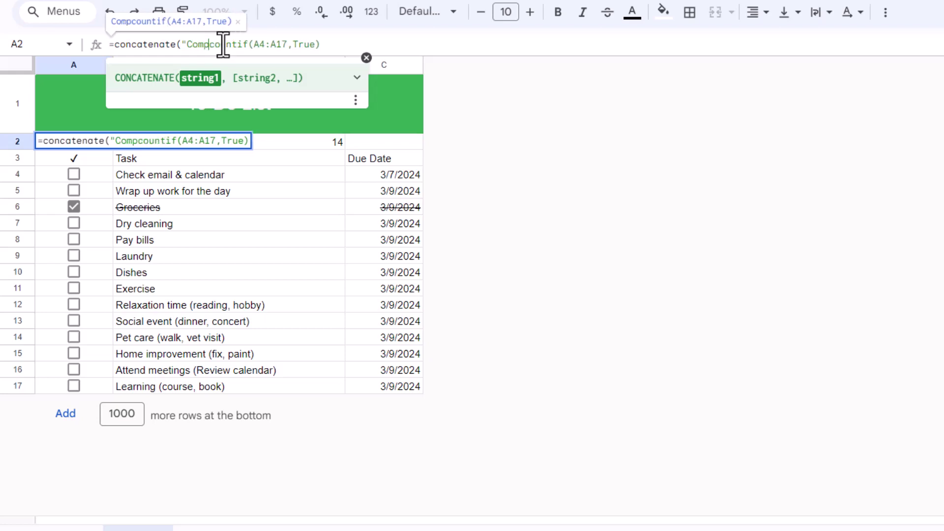
{"action": "type", "text": "leted "}
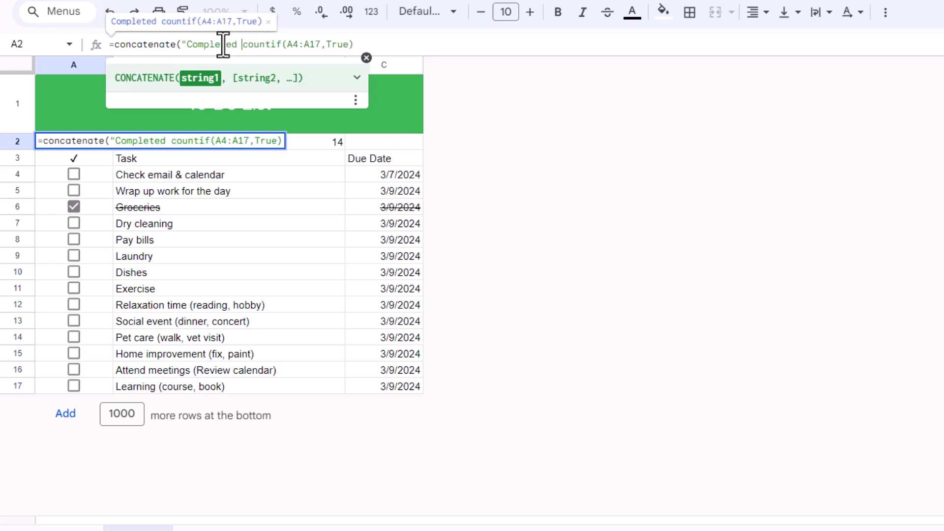
{"action": "type", "text": ":"}
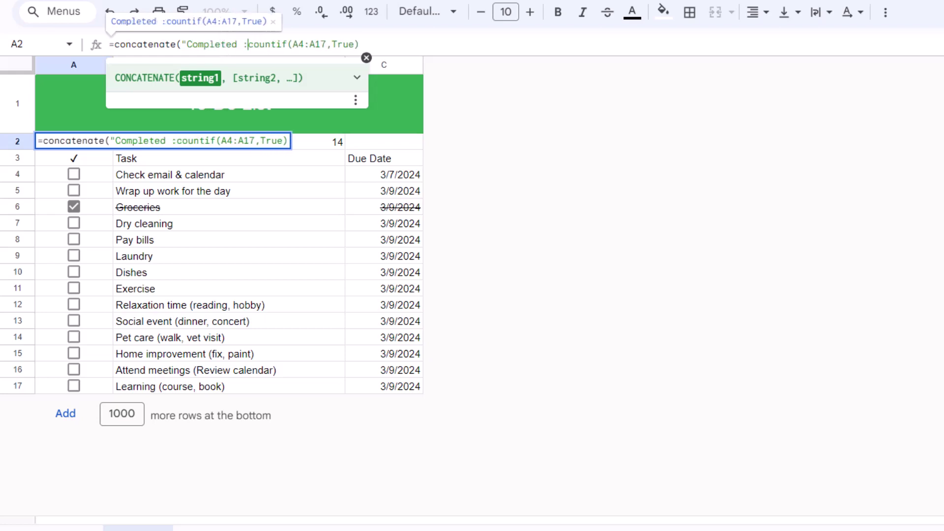
{"action": "type", "text": "\""}
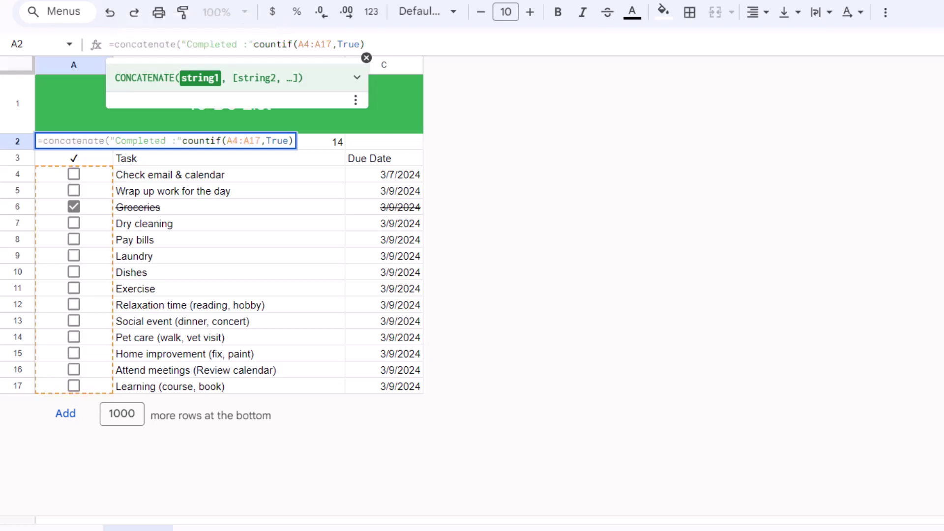
{"action": "type", "text": ","}
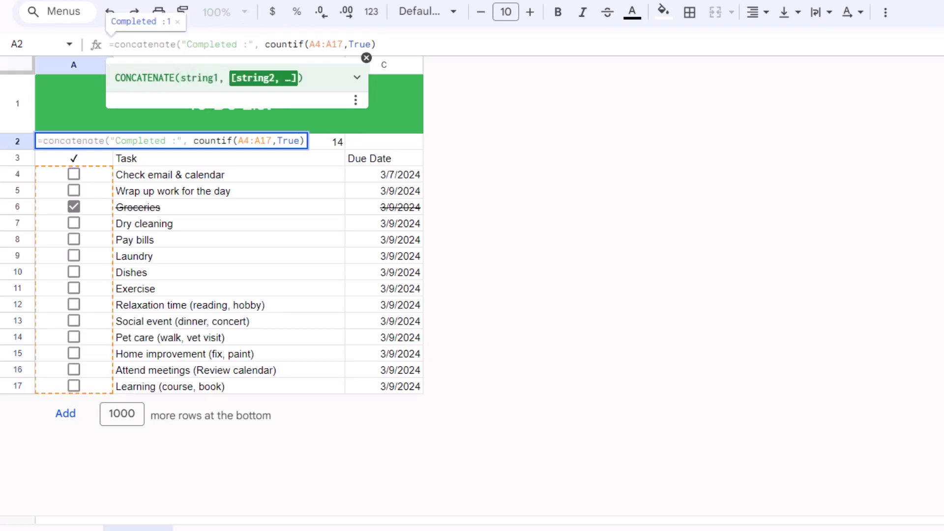
{"action": "key", "text": "Delete"}
{"action": "type", "text": "c"}
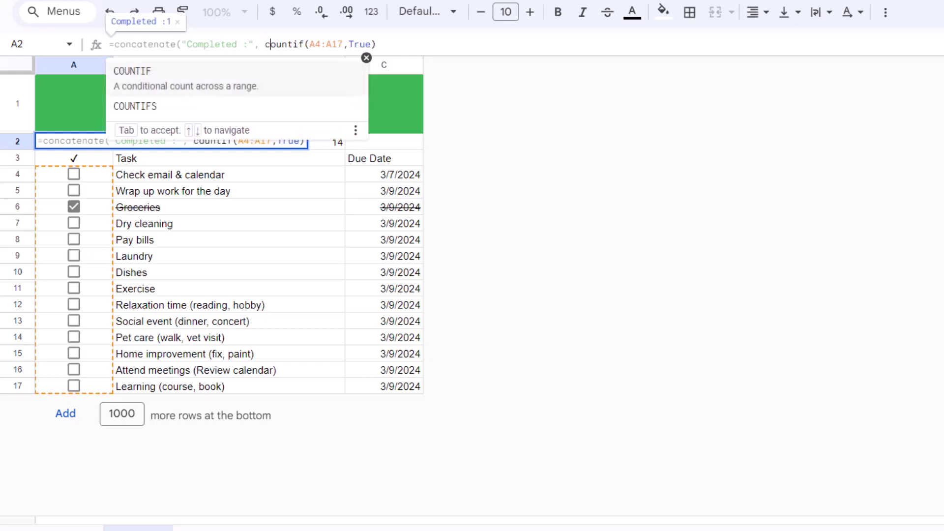
Step: Complete the A2 formula as =concatenate("Completed :", countif(A4:A17,True)) by adding the final closing parenthesis
{"action": "key", "text": "Escape"}
{"action": "key", "text": "Right"}
{"action": "key", "text": "Right"}
{"action": "key", "text": "Right"}
{"action": "key", "text": "Right"}
{"action": "key", "text": "Right"}
{"action": "key", "text": "Right"}
{"action": "key", "text": "Right"}
{"action": "key", "text": "Right"}
{"action": "key", "text": "Right"}
{"action": "key", "text": "Right"}
{"action": "key", "text": "Right"}
{"action": "key", "text": "Right"}
{"action": "key", "text": "Right"}
{"action": "key", "text": "Right"}
{"action": "key", "text": "Right"}
{"action": "key", "text": "Right"}
{"action": "key", "text": "Right"}
{"action": "key", "text": "Right"}
{"action": "key", "text": "Right"}
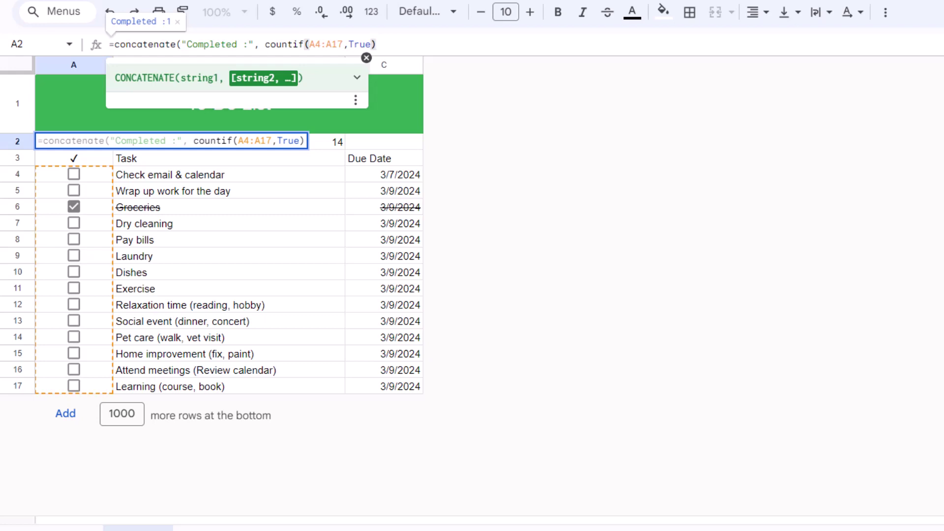
{"action": "type", "text": ","}
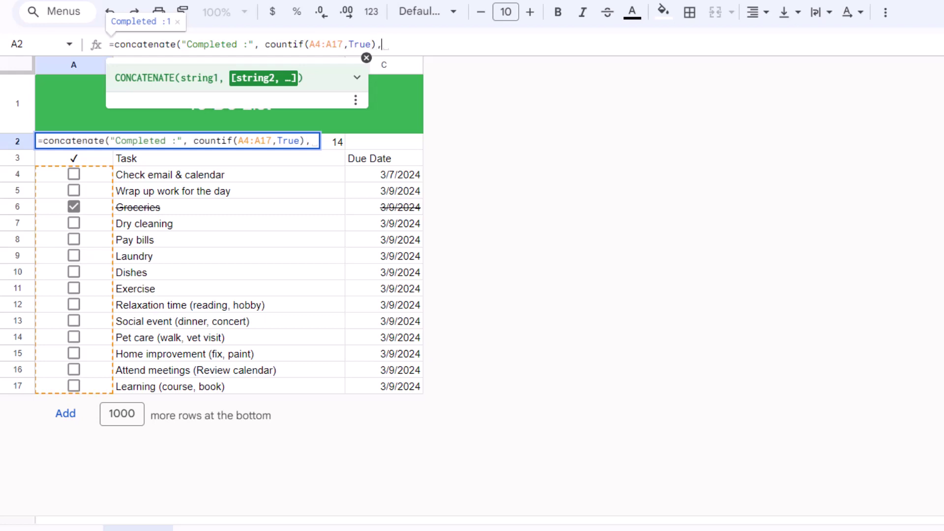
{"action": "key", "text": "BackSpace"}
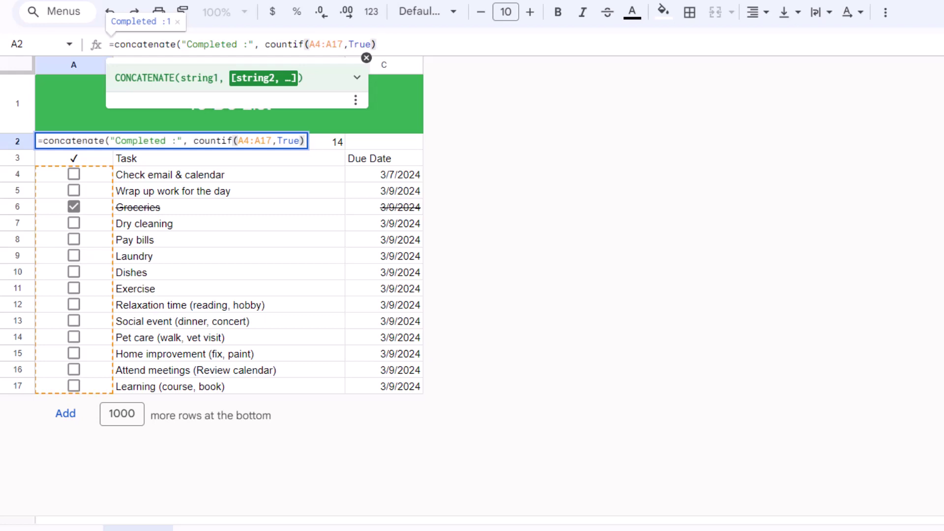
{"action": "type", "text": ")"}
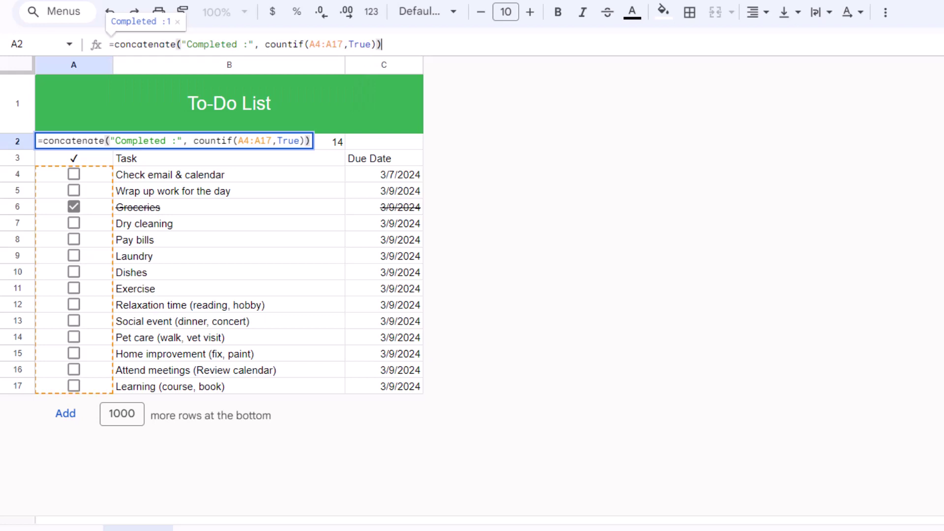
{"action": "key", "text": "Return"}
{"action": "left_click", "coordinate": [74, 142]}
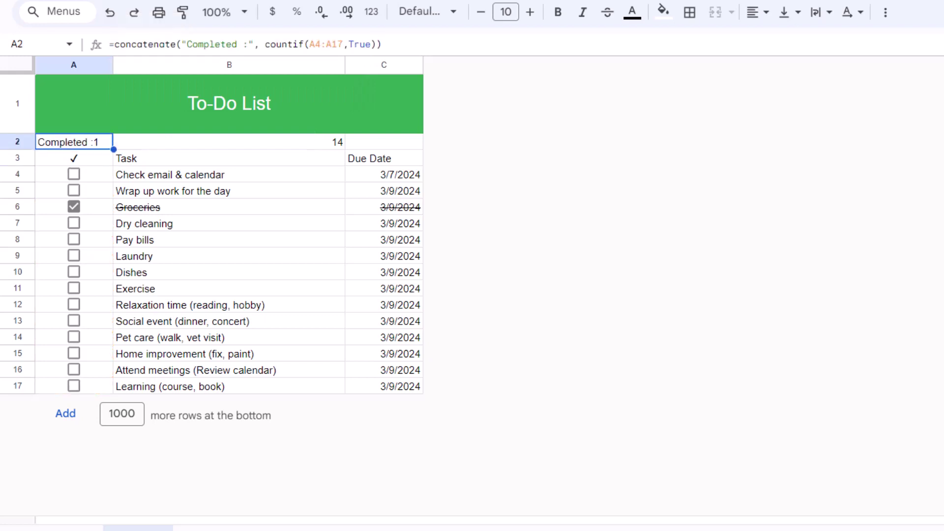
Step: Cut the entire countA formula out of B2 and leave the cell empty
{"action": "left_click", "coordinate": [317, 145]}
{"action": "left_click_drag", "start_coordinate": [209, 44], "coordinate": [48, 33]}
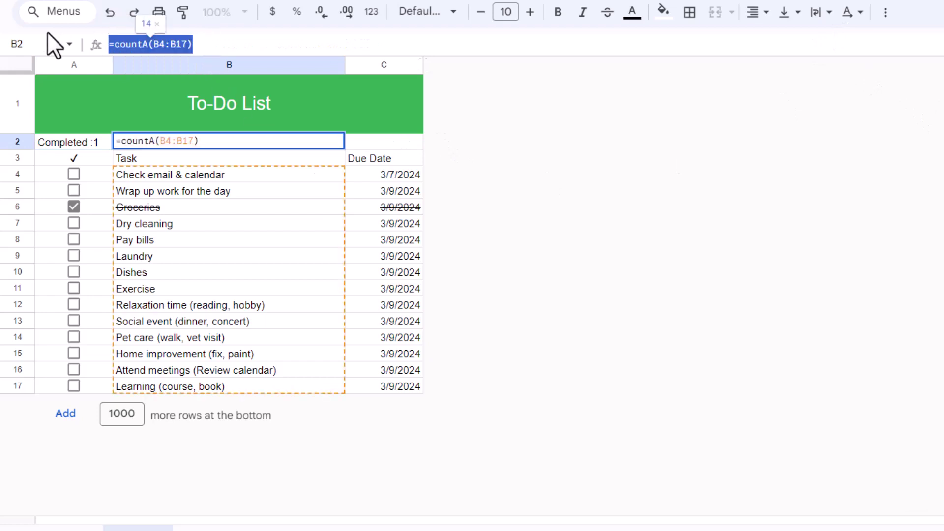
{"action": "key", "text": "BackSpace"}
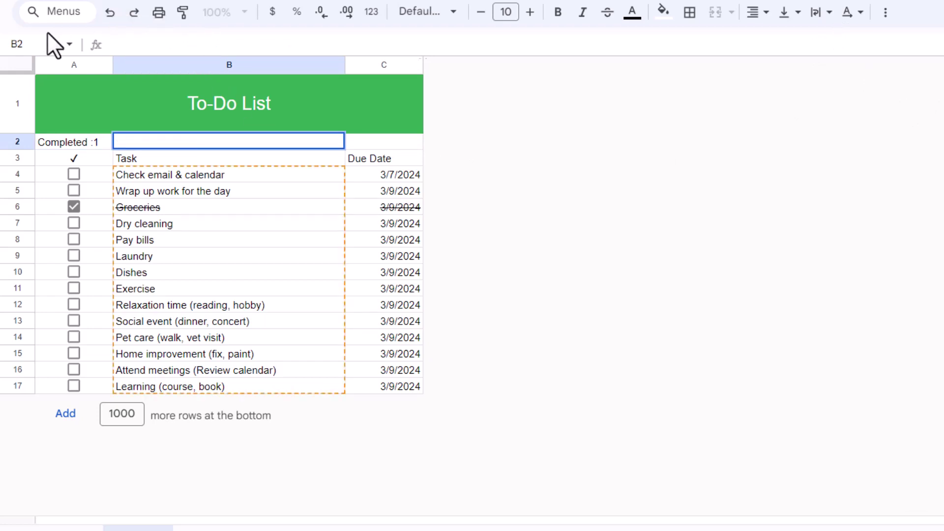
{"action": "key", "text": "Return"}
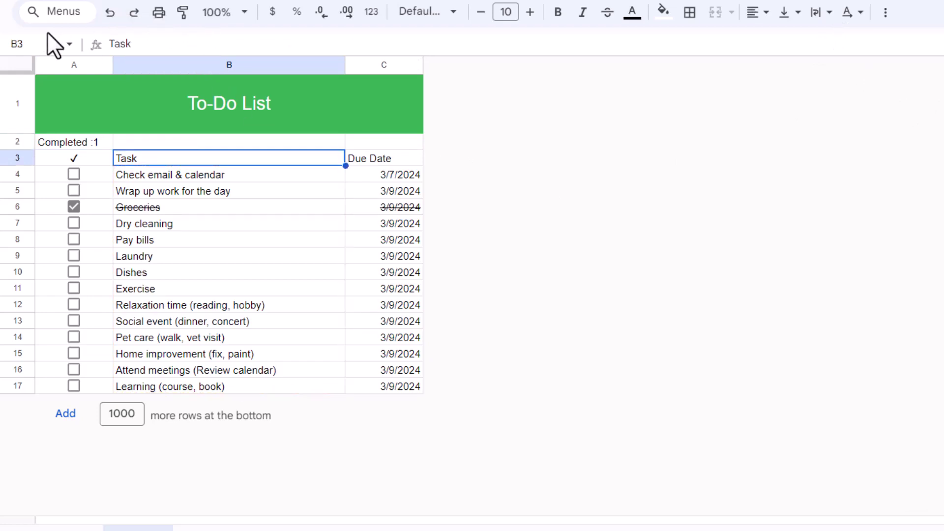
Step: Append =countA(B4:B17) as a further concatenate argument after the countif part of the A2 formula
{"action": "left_click", "coordinate": [85, 142]}
{"action": "left_click", "coordinate": [392, 43]}
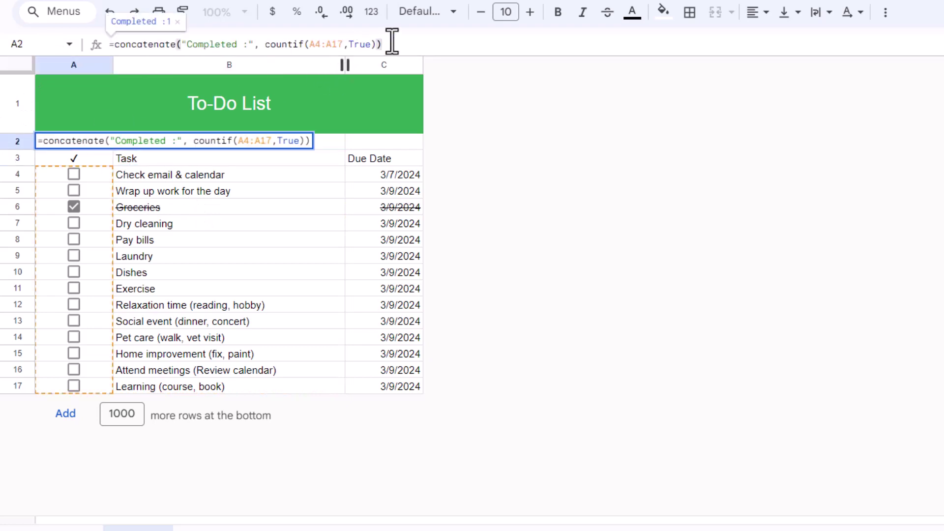
{"action": "type", "text": ","}
{"action": "key", "text": "BackSpace"}
{"action": "key", "text": "BackSpace"}
{"action": "key", "text": "BackSpace"}
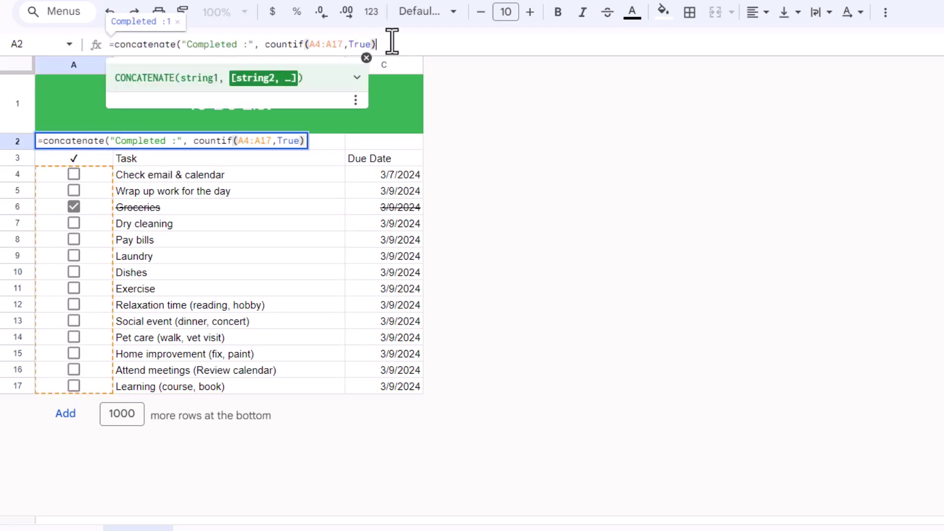
{"action": "type", "text": ", =countA(B4:B17)"}
{"action": "key", "text": "Return"}
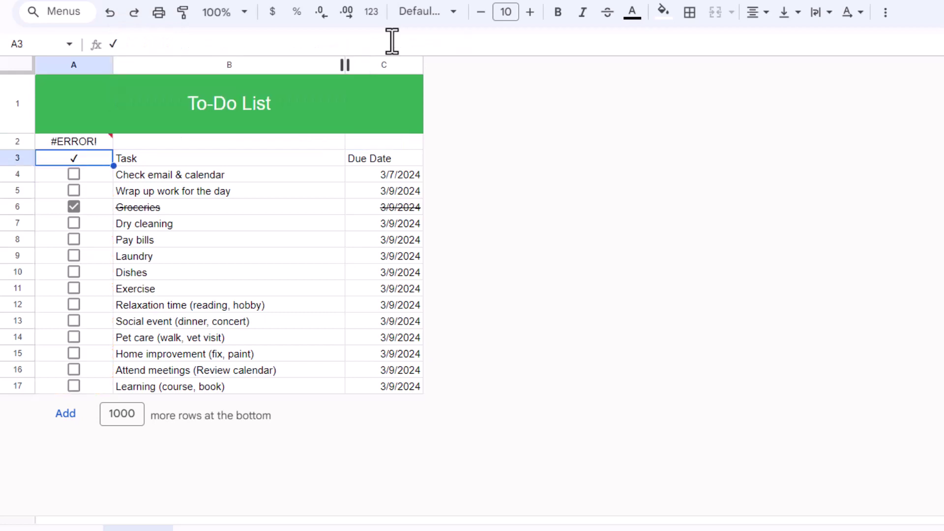
Step: Remove the extra equals sign before countA(B4:B17) in the A2 formula
{"action": "left_click", "coordinate": [69, 129]}
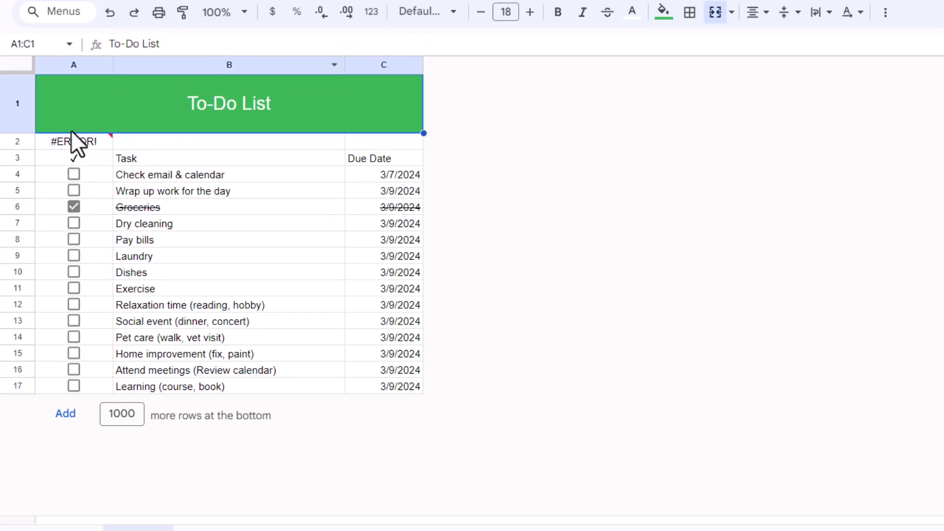
{"action": "left_click", "coordinate": [69, 140]}
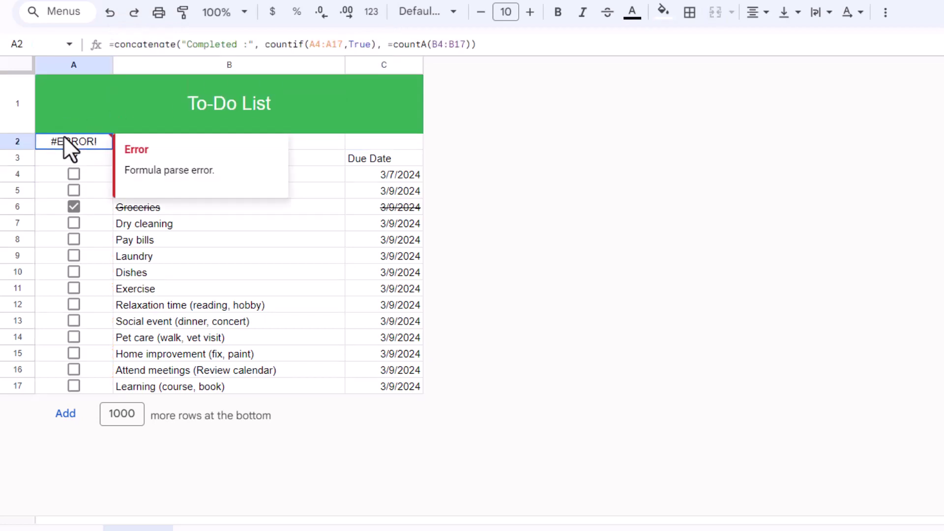
{"action": "left_click", "coordinate": [397, 44]}
{"action": "key", "text": "BackSpace"}
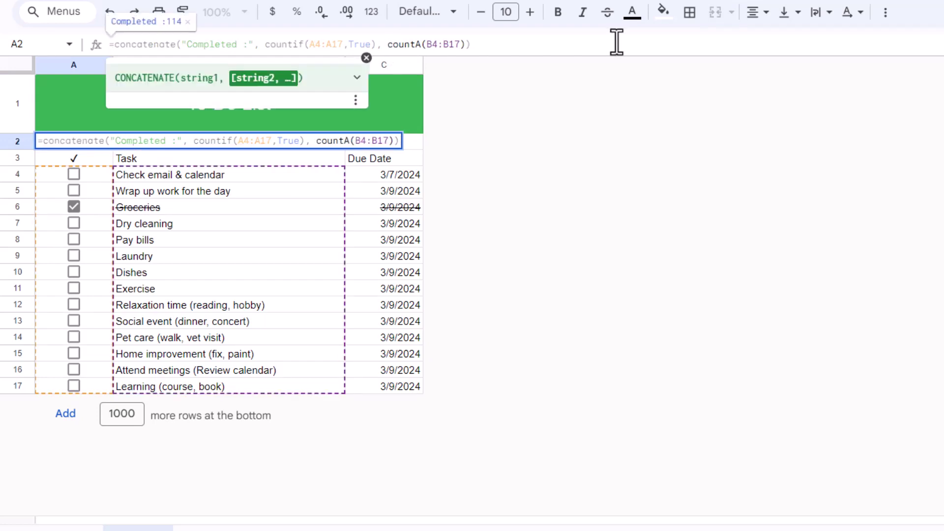
{"action": "key", "text": "Return"}
{"action": "key", "text": "Up"}
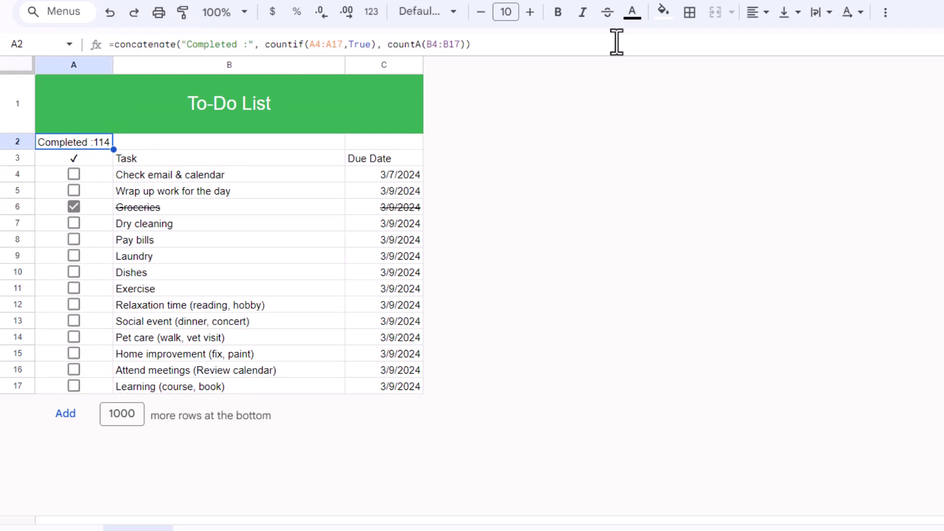
Step: Insert " / " as a separator argument between the countif and countA parts of the A2 concatenate formula
{"action": "left_click", "coordinate": [384, 44]}
{"action": "key", "text": "Right"}
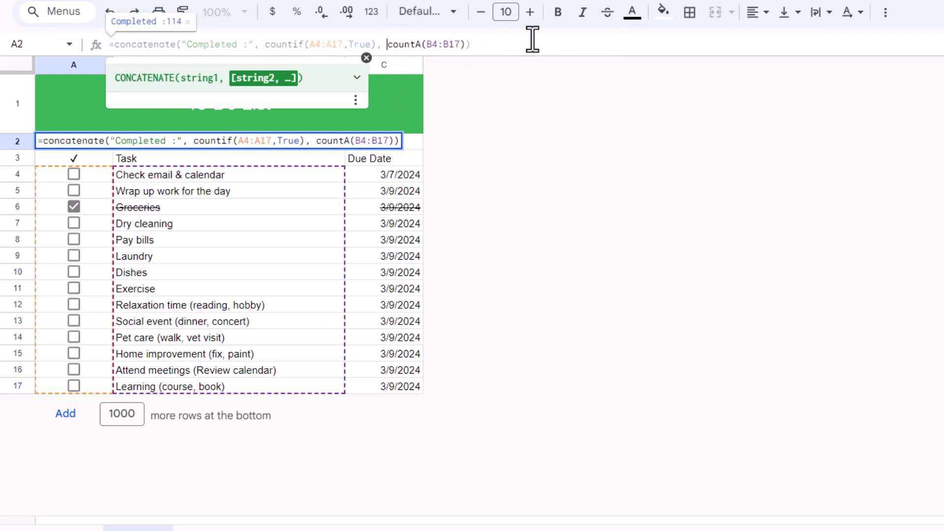
{"action": "type", "text": ","}
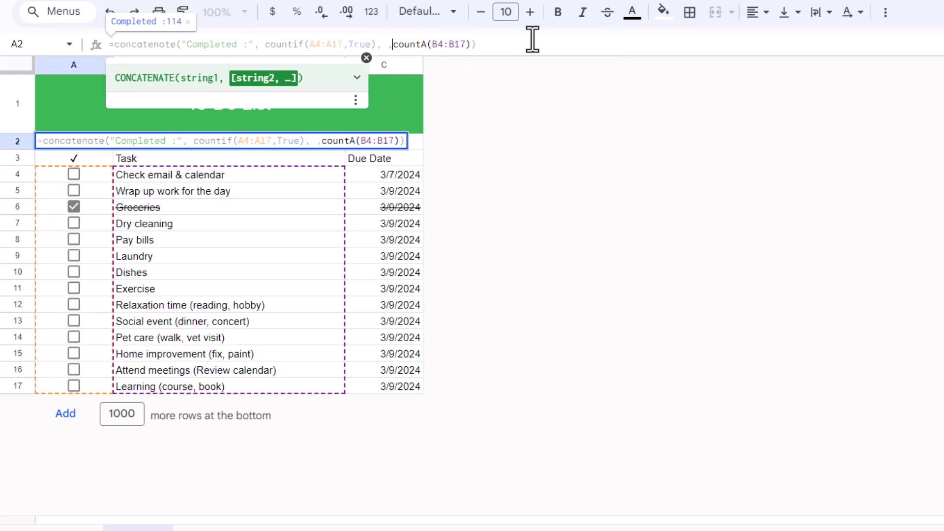
{"action": "key", "text": "Left"}
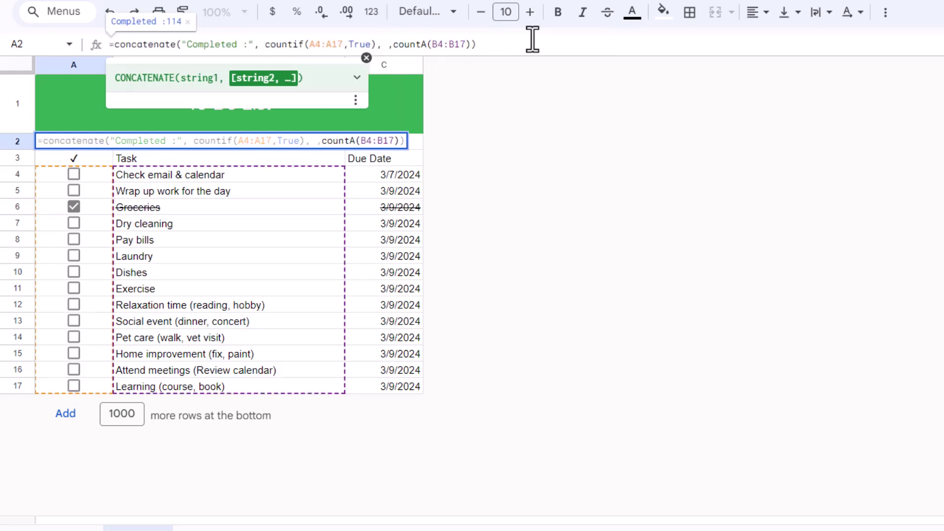
{"action": "type", "text": "\" /"}
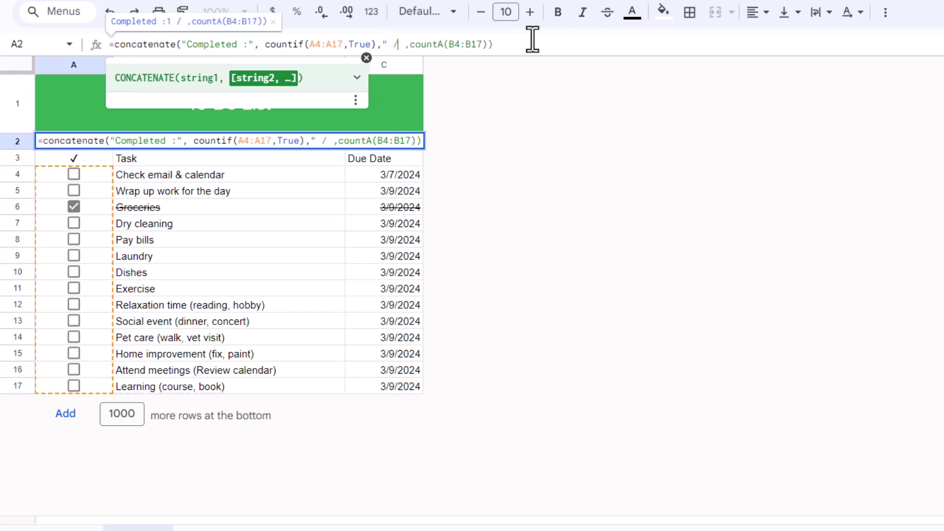
{"action": "type", "text": " \""}
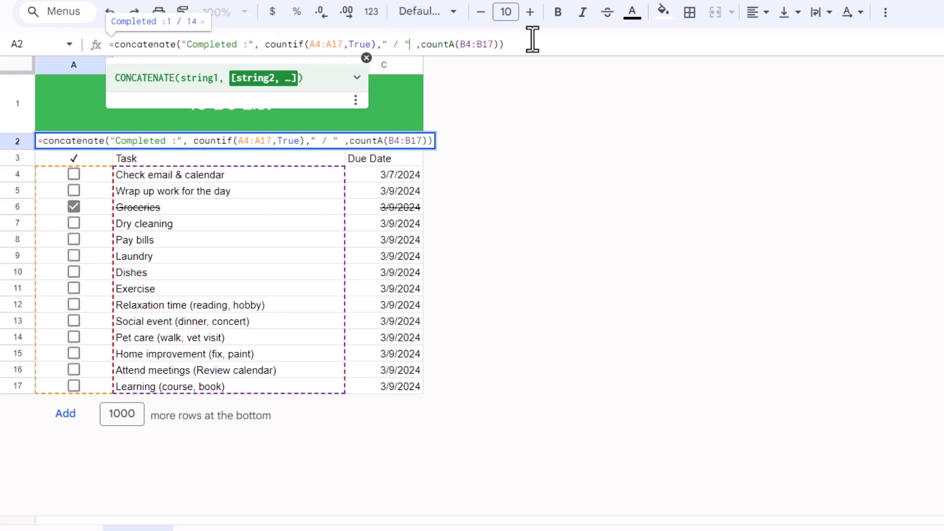
{"action": "key", "text": "Return"}
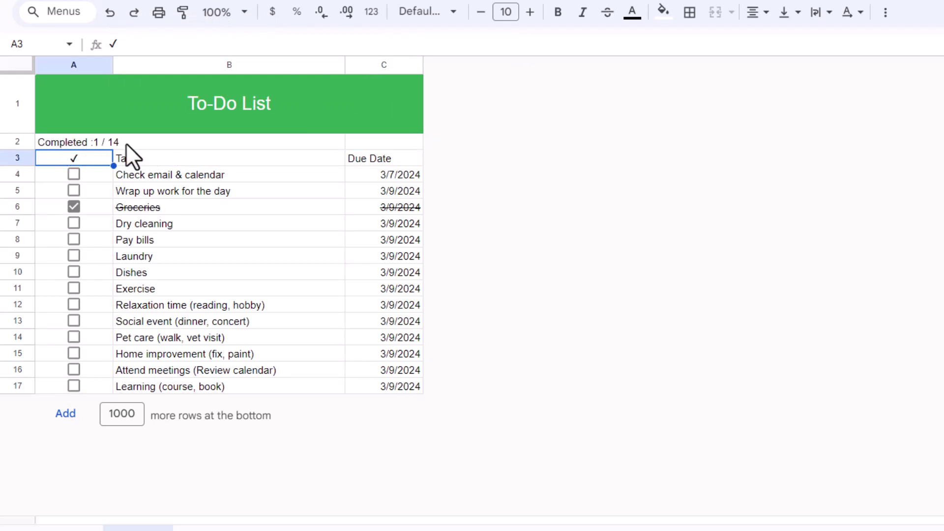
Step: Fill A2 and then the whole range A1:C2 with the title banner's standard green
{"action": "left_click", "coordinate": [64, 142]}
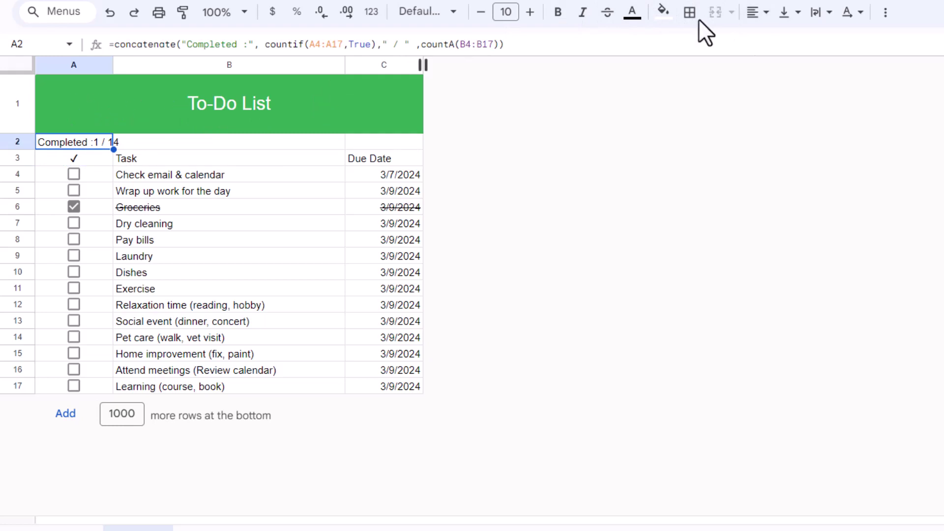
{"action": "left_click", "coordinate": [662, 11]}
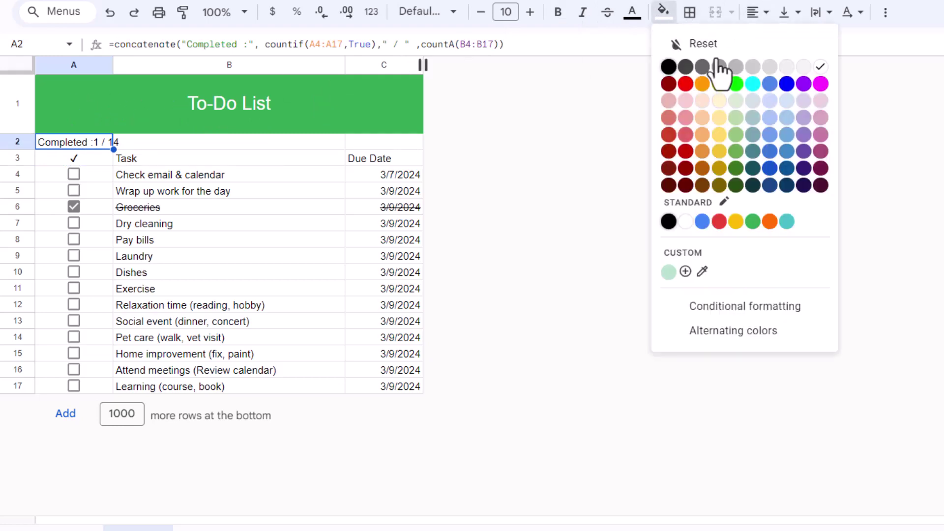
{"action": "left_click", "coordinate": [753, 220]}
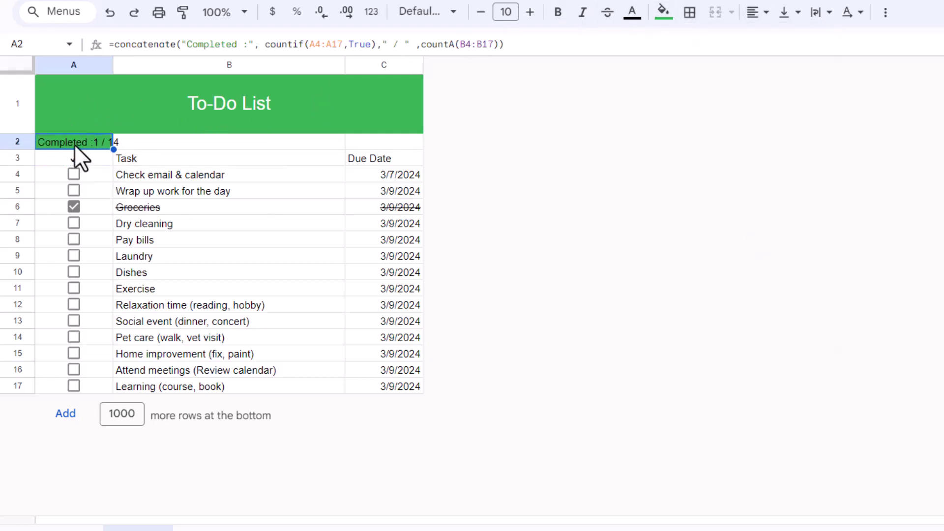
{"action": "left_click_drag", "start_coordinate": [368, 143], "coordinate": [124, 104]}
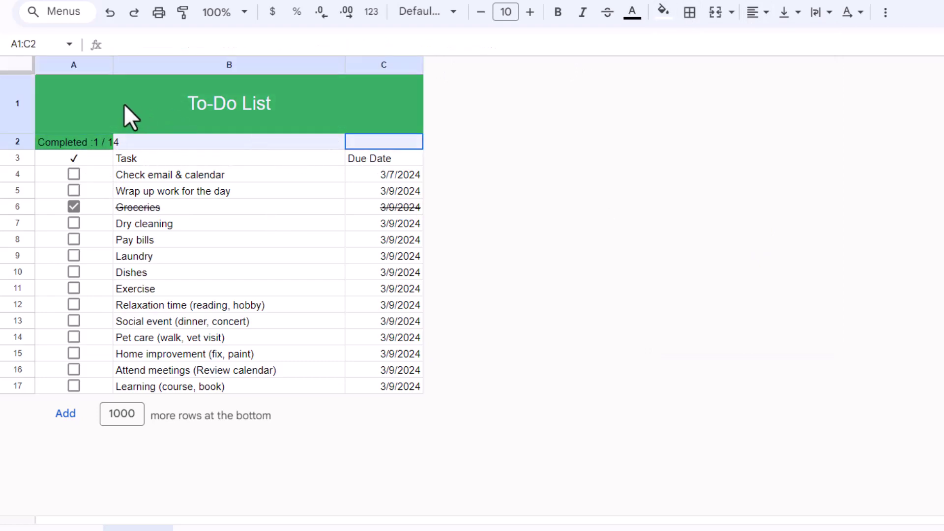
{"action": "left_click", "coordinate": [663, 12]}
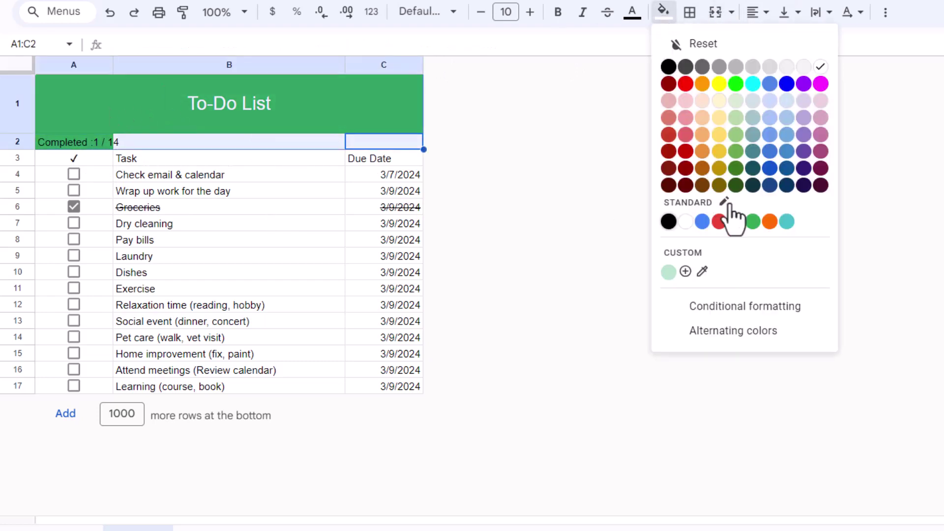
{"action": "left_click", "coordinate": [754, 220]}
{"action": "left_click_drag", "start_coordinate": [79, 158], "coordinate": [421, 162]}
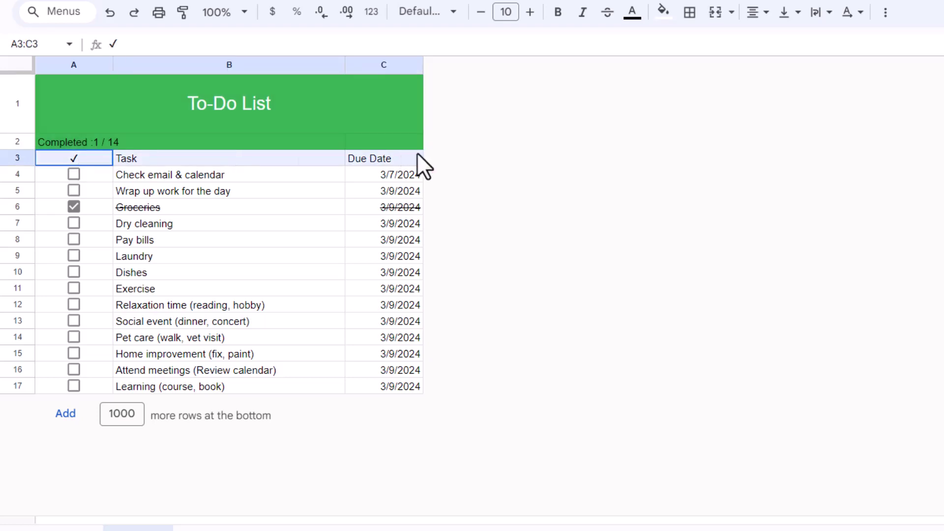
{"action": "left_click", "coordinate": [634, 18]}
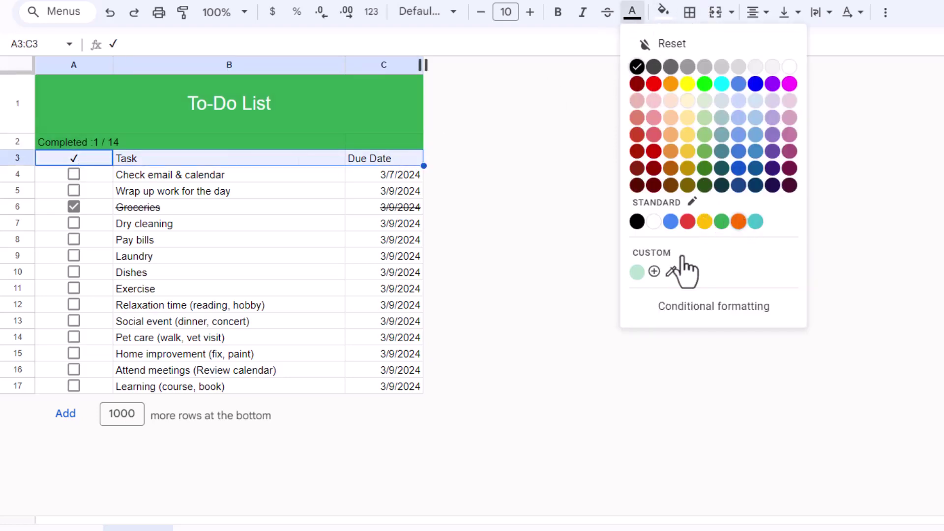
{"action": "left_click", "coordinate": [654, 271]}
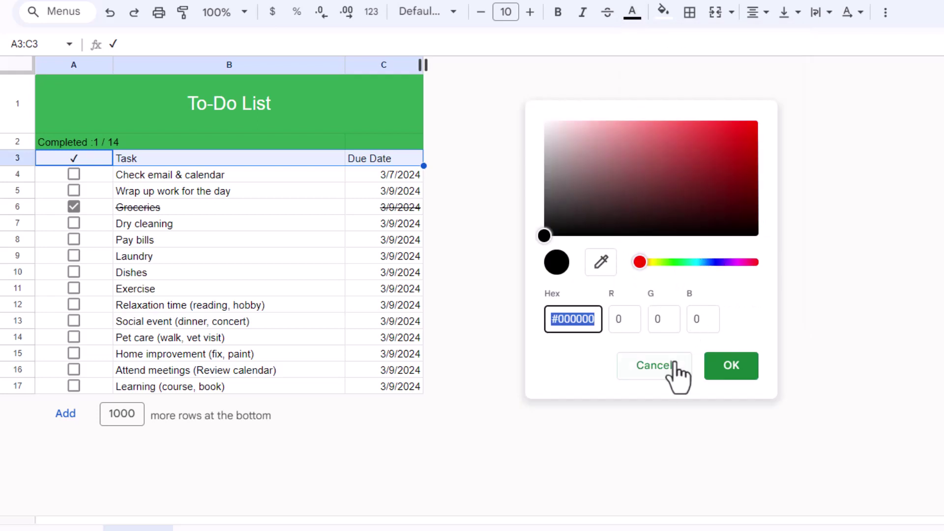
{"action": "left_click", "coordinate": [657, 373]}
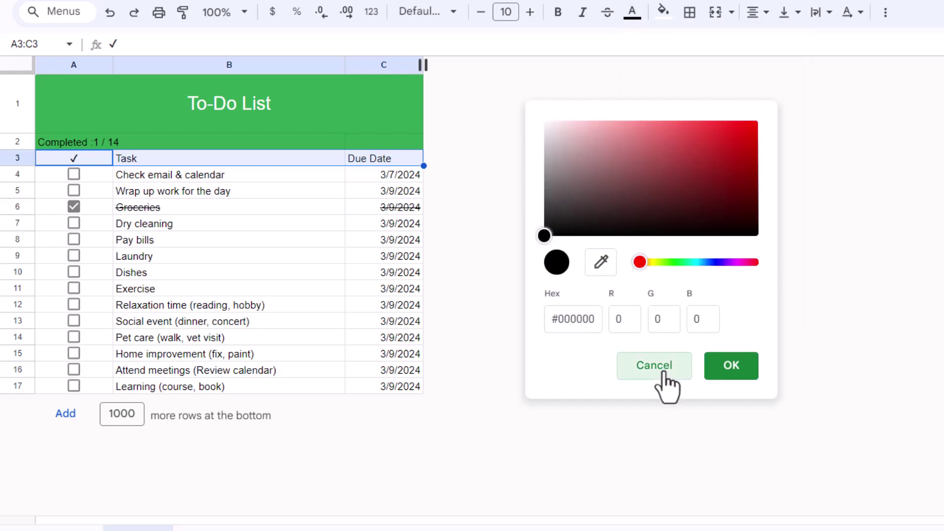
Step: Fill the header row A3:C3 with standard green, and replace it with the custom green #23d051
{"action": "left_click", "coordinate": [662, 14]}
{"action": "left_click", "coordinate": [755, 220]}
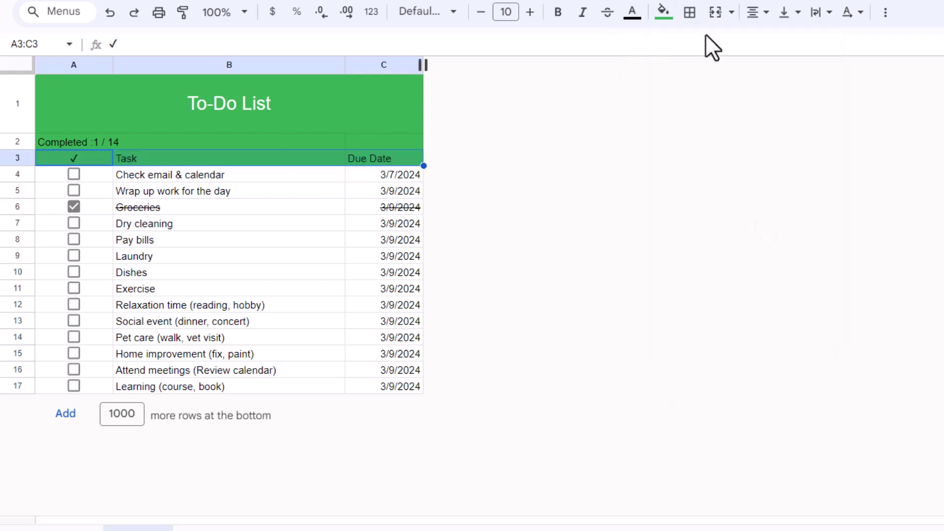
{"action": "left_click", "coordinate": [663, 12]}
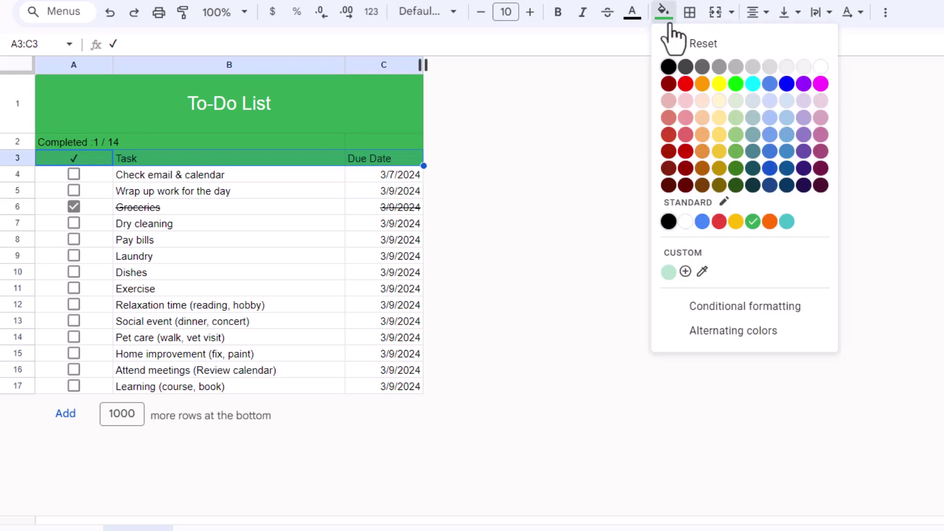
{"action": "left_click", "coordinate": [686, 271]}
{"action": "left_click", "coordinate": [722, 144]}
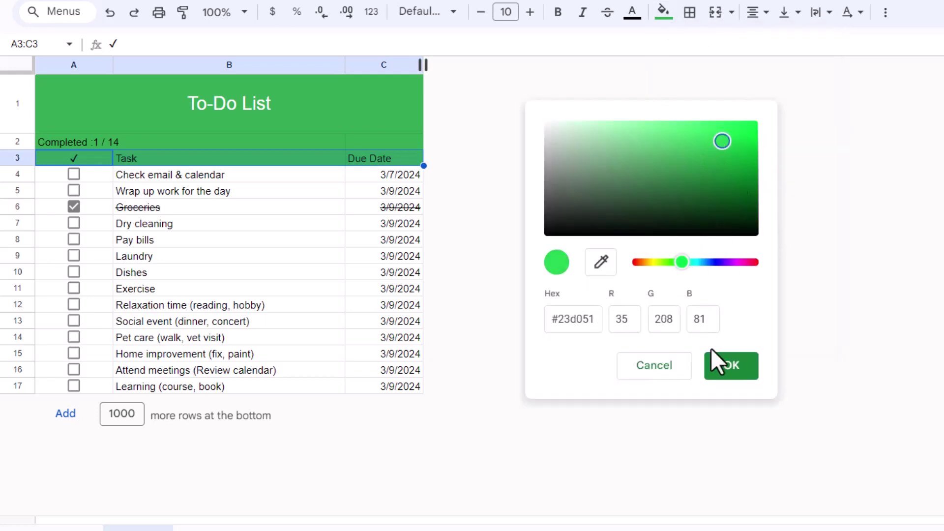
{"action": "left_click", "coordinate": [725, 369]}
{"action": "left_click", "coordinate": [384, 224]}
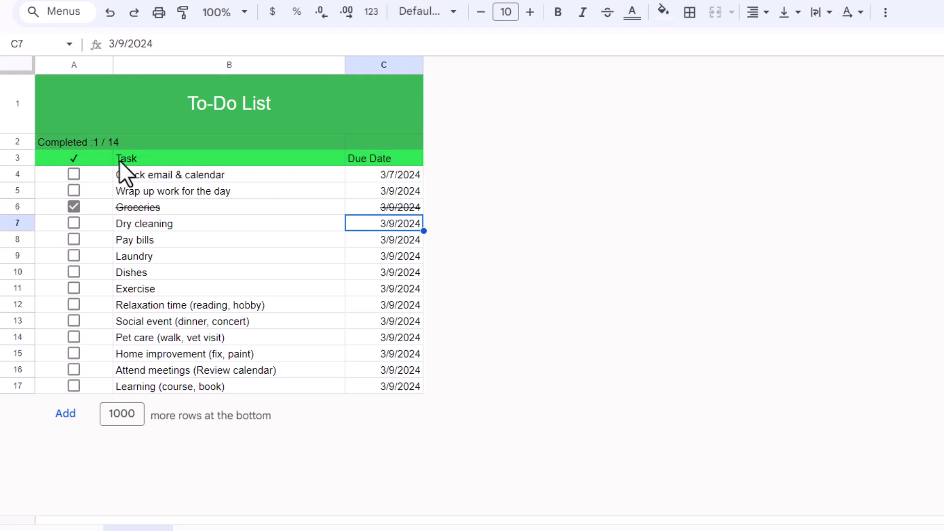
Step: Fill the header row A3:C3 with a custom green that is darker than #23d051
{"action": "left_click_drag", "start_coordinate": [76, 156], "coordinate": [362, 159]}
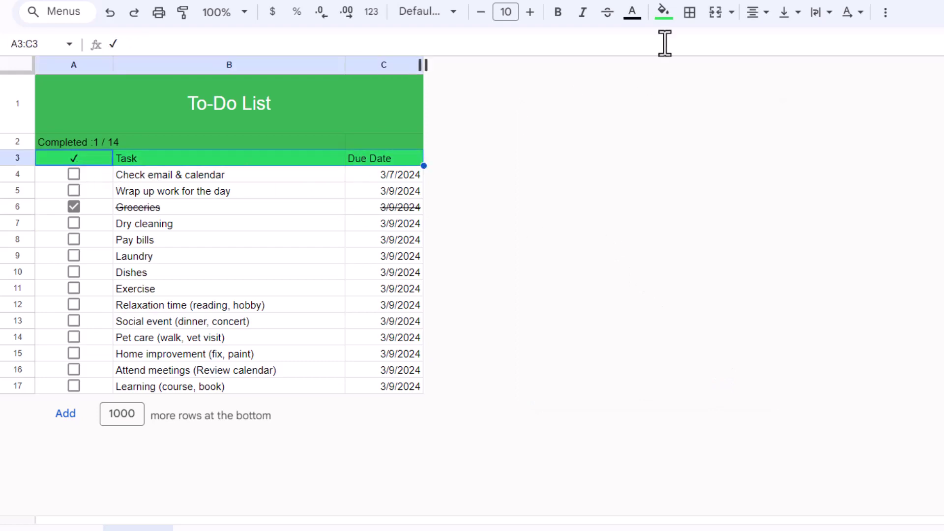
{"action": "left_click", "coordinate": [662, 19]}
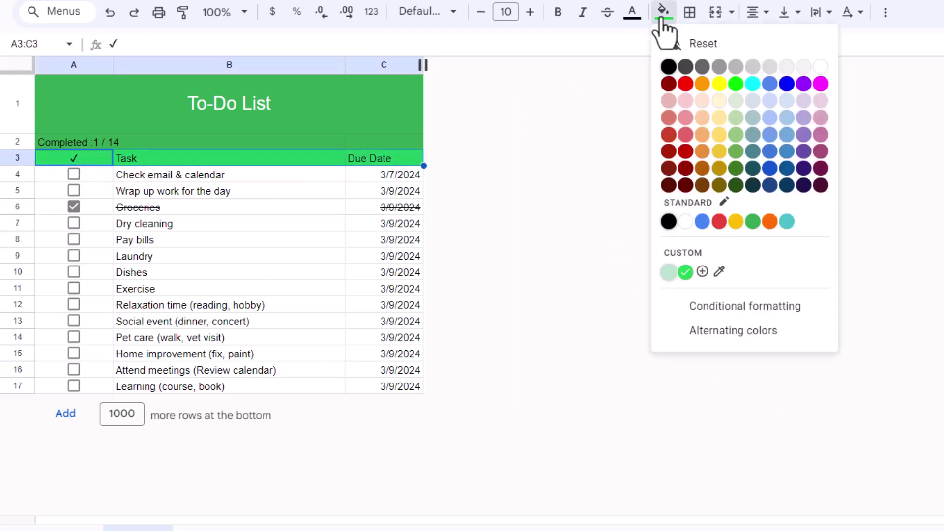
{"action": "left_click", "coordinate": [703, 272]}
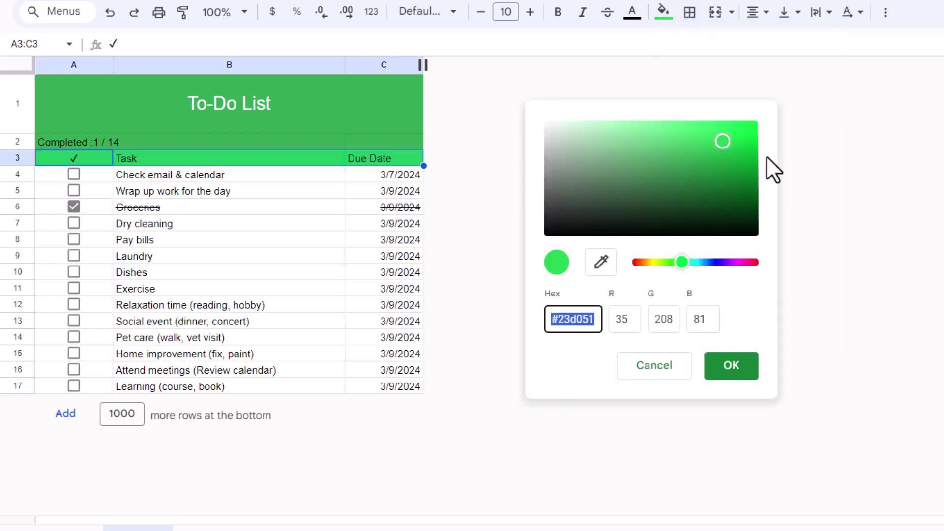
{"action": "left_click", "coordinate": [702, 153]}
{"action": "left_click", "coordinate": [692, 135]}
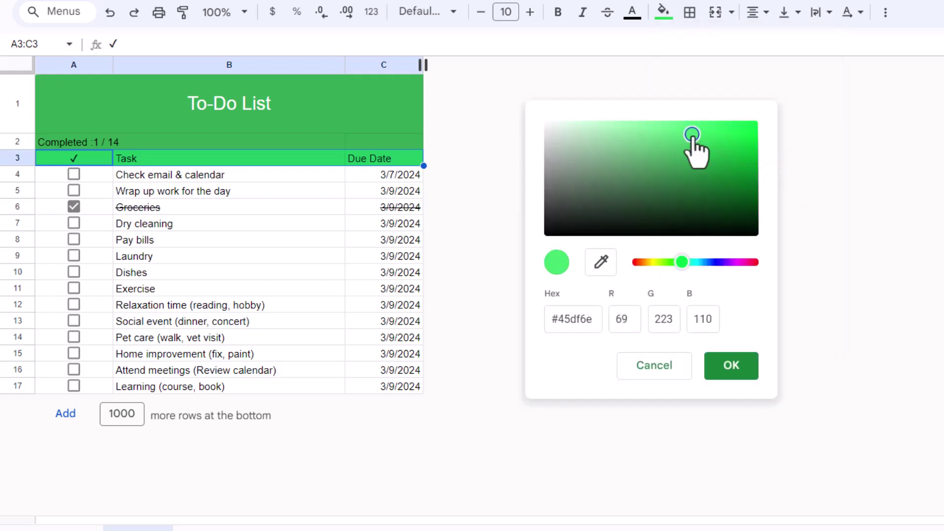
{"action": "left_click", "coordinate": [740, 161]}
{"action": "left_click", "coordinate": [731, 372]}
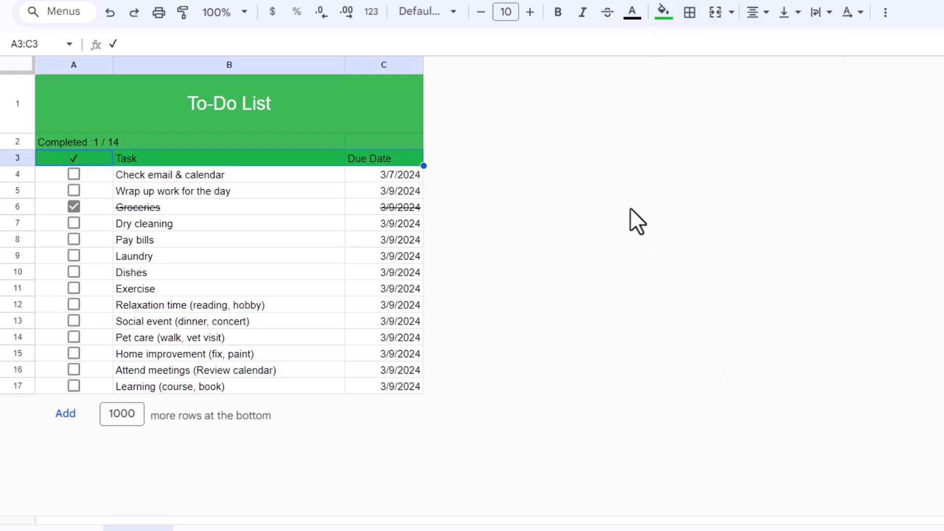
{"action": "key", "text": "Down"}
{"action": "key", "text": "Down"}
{"action": "key", "text": "Down"}
{"action": "key", "text": "Right"}
{"action": "key", "text": "Right"}
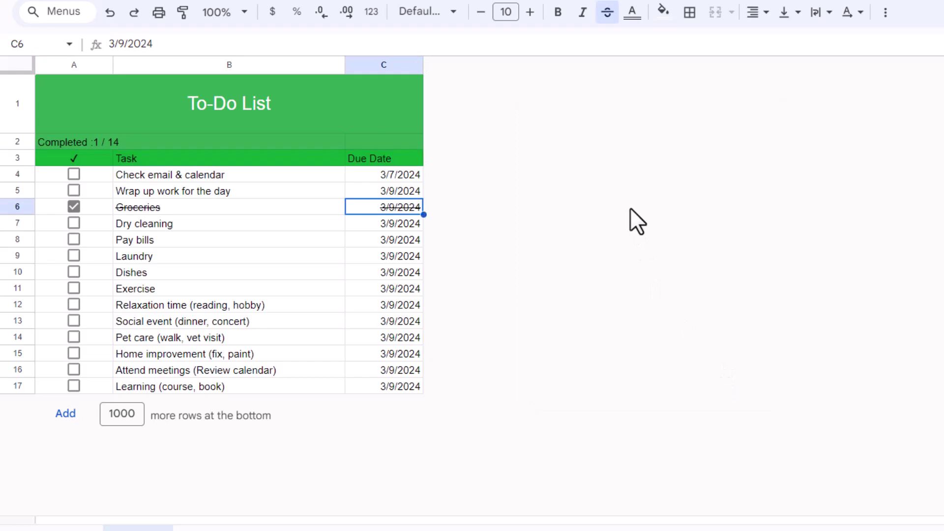
Step: Set the text colour of the title, count and header rows in A1:C3 to white
{"action": "left_click", "coordinate": [58, 99]}
{"action": "left_click", "coordinate": [389, 157], "text": "shift"}
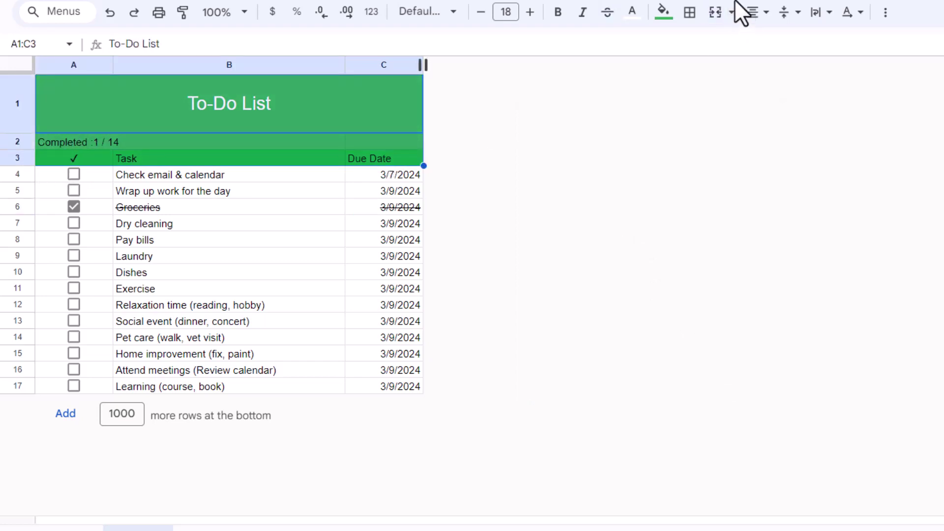
{"action": "left_click", "coordinate": [634, 14]}
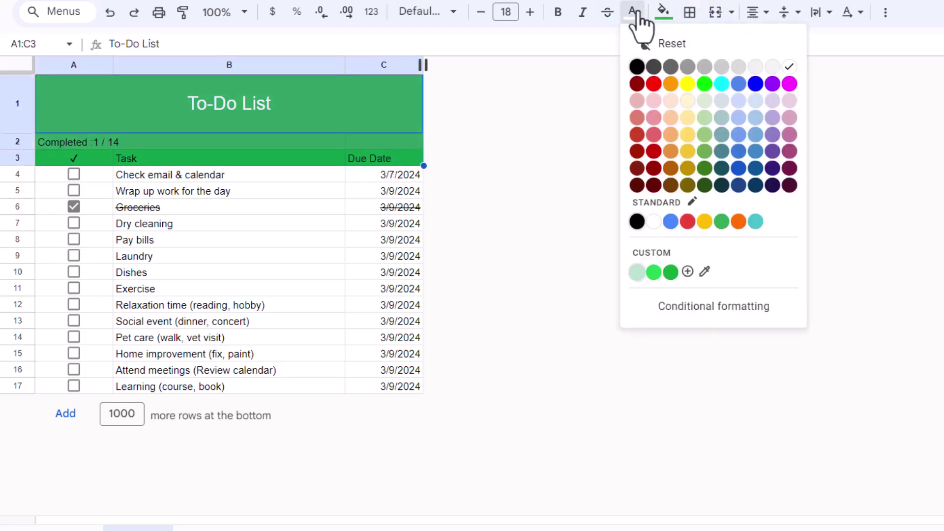
{"action": "left_click", "coordinate": [790, 66]}
Step: Make all the text in the green rows A1:C3 bold
{"action": "key", "text": "shift+Up"}
{"action": "key", "text": "shift+Up"}
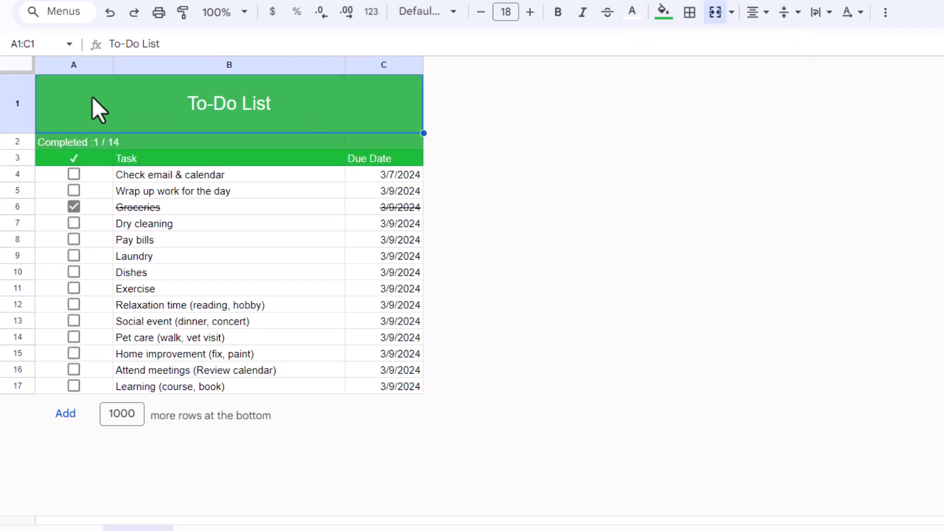
{"action": "key", "text": "shift+Down"}
{"action": "key", "text": "shift+Down"}
{"action": "key", "text": "ctrl+b"}
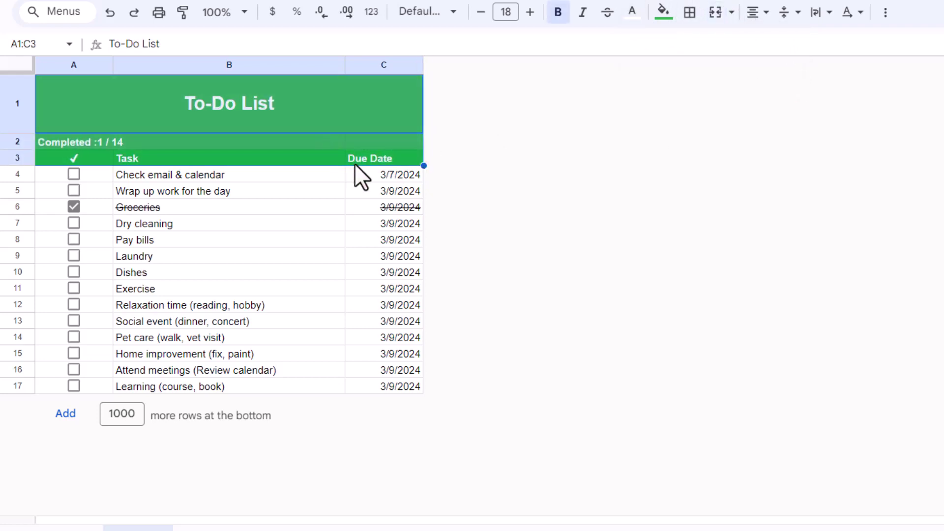
{"action": "left_click", "coordinate": [388, 142]}
Step: Apply all borders to the task rows in A4:C17
{"action": "left_click_drag", "start_coordinate": [57, 173], "coordinate": [395, 385]}
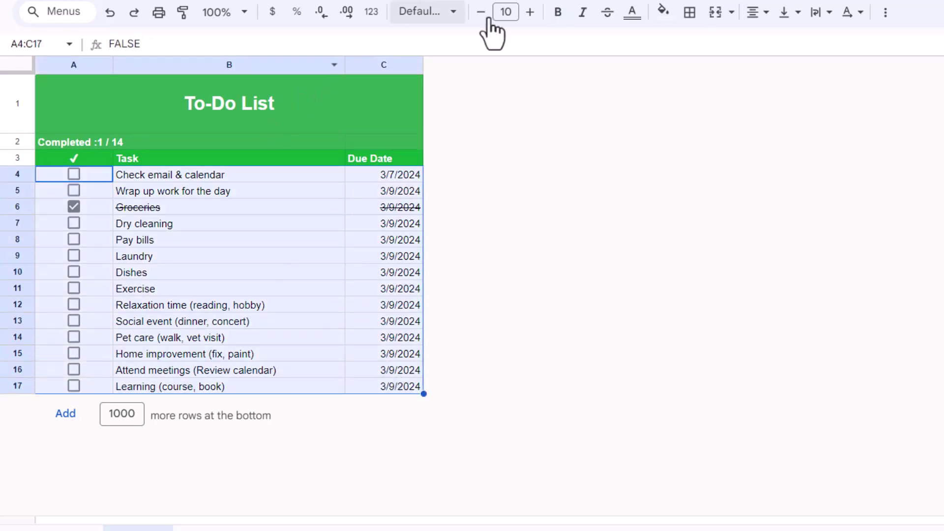
{"action": "left_click", "coordinate": [690, 15]}
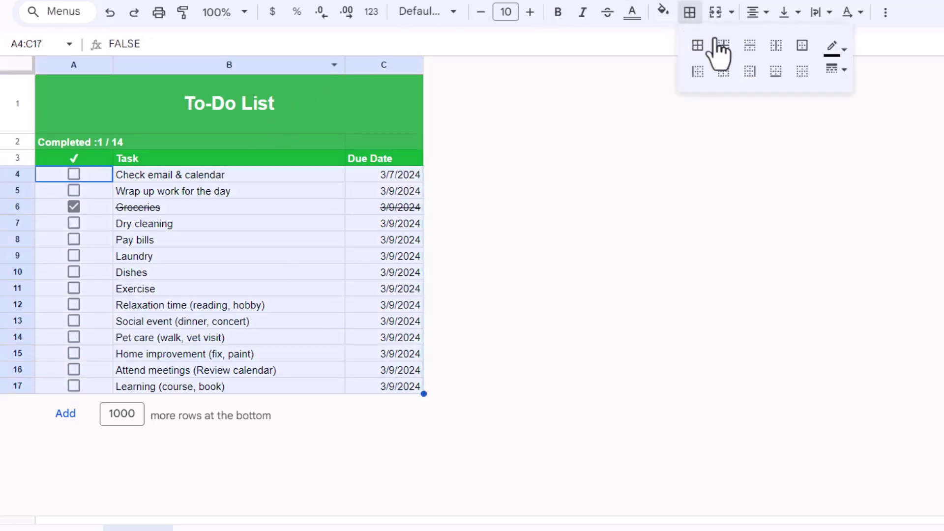
{"action": "left_click", "coordinate": [702, 49]}
{"action": "left_click", "coordinate": [518, 214]}
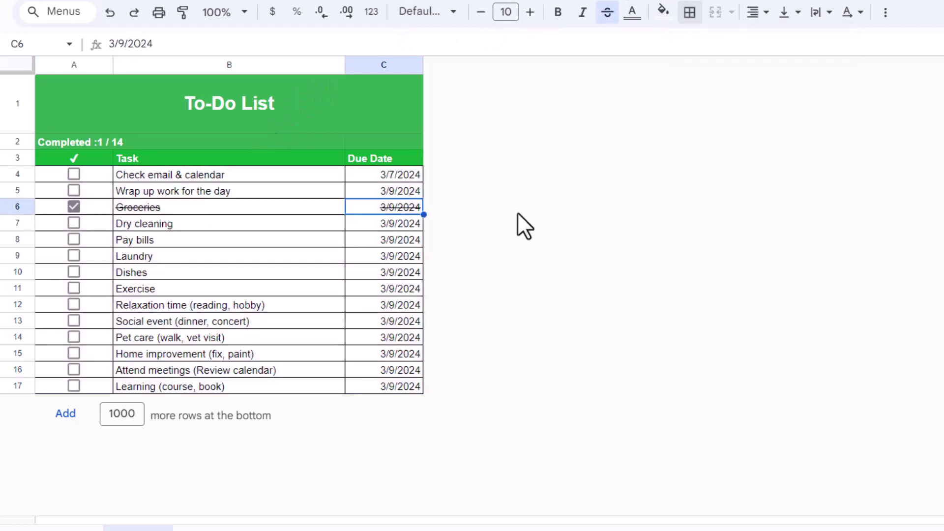
Step: Remove all borders from the task rows in A4:C17
{"action": "left_click", "coordinate": [691, 19]}
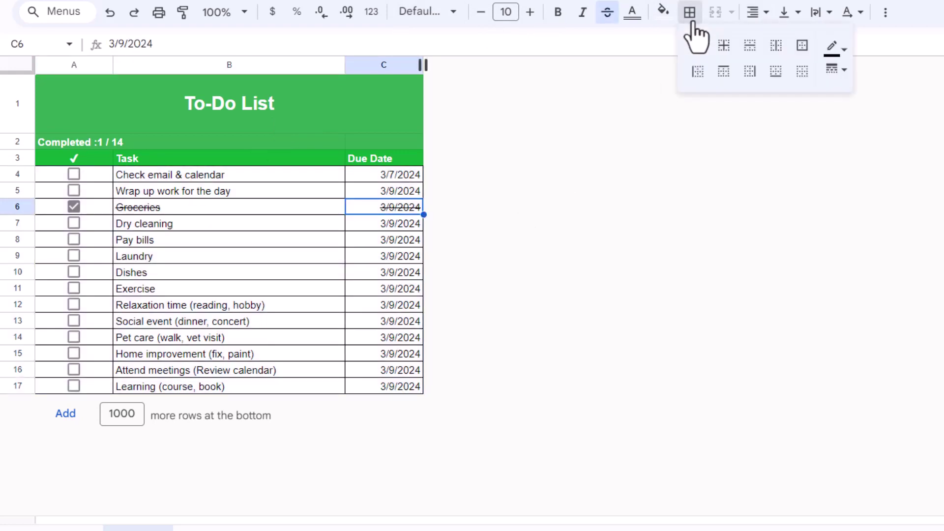
{"action": "left_click", "coordinate": [804, 73]}
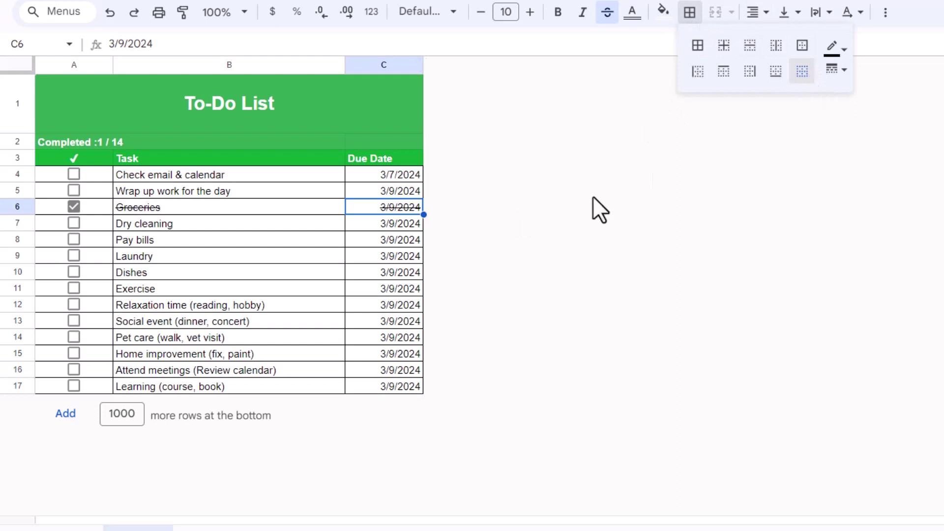
{"action": "left_click_drag", "start_coordinate": [60, 169], "coordinate": [392, 384]}
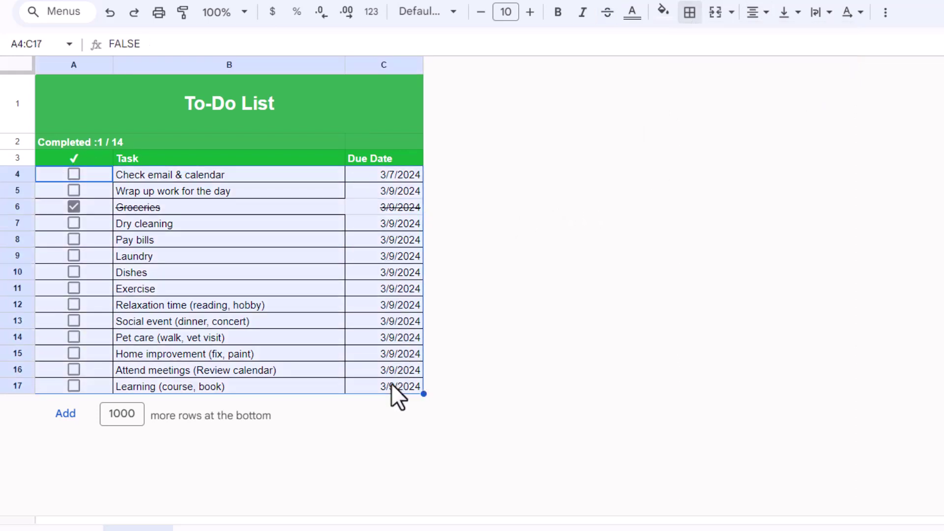
{"action": "left_click", "coordinate": [690, 12]}
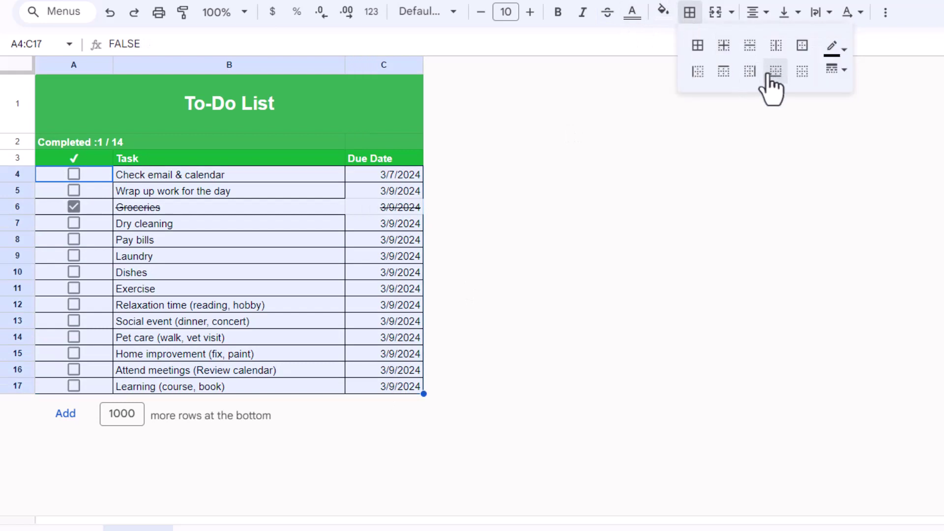
{"action": "left_click", "coordinate": [802, 73]}
{"action": "left_click", "coordinate": [564, 219]}
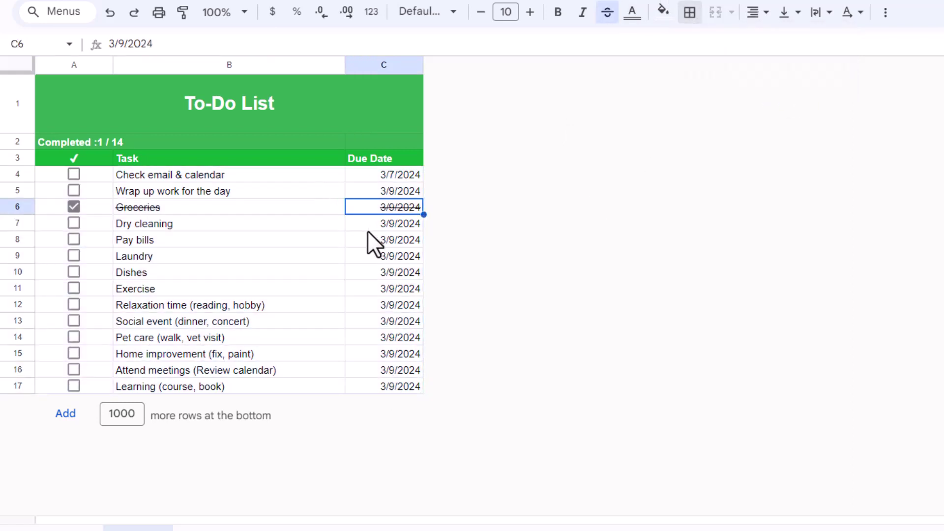
Step: Tick the checkboxes of all remaining unfinished tasks in rows 4, 5 and 7 to 17
{"action": "left_click", "coordinate": [73, 175]}
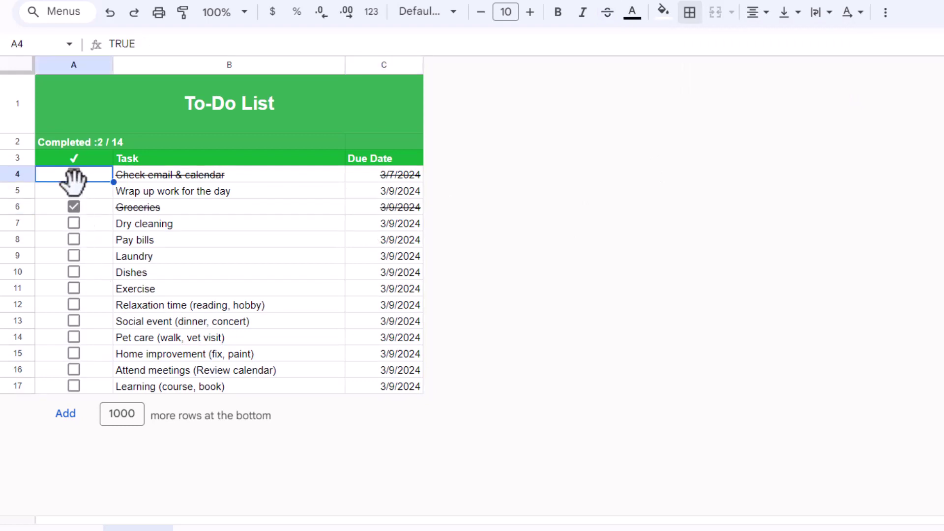
{"action": "left_click", "coordinate": [74, 272]}
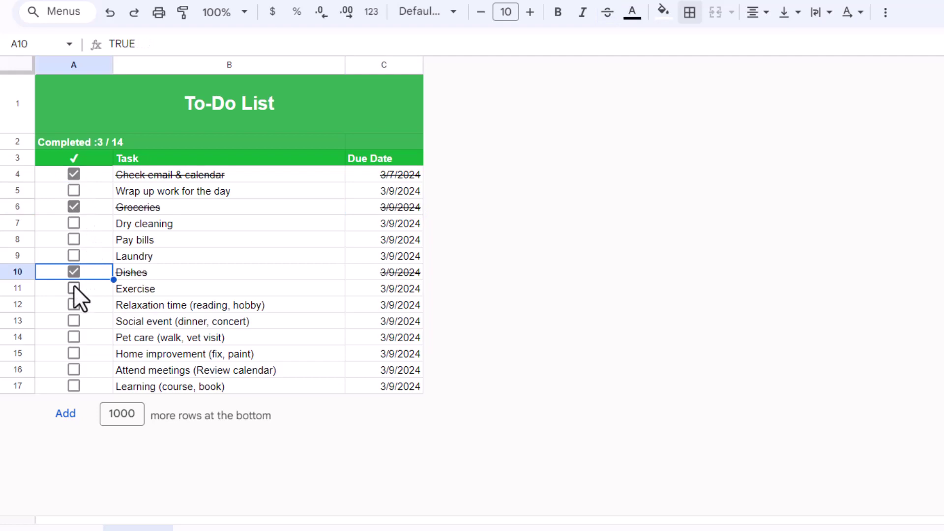
{"action": "left_click", "coordinate": [74, 288]}
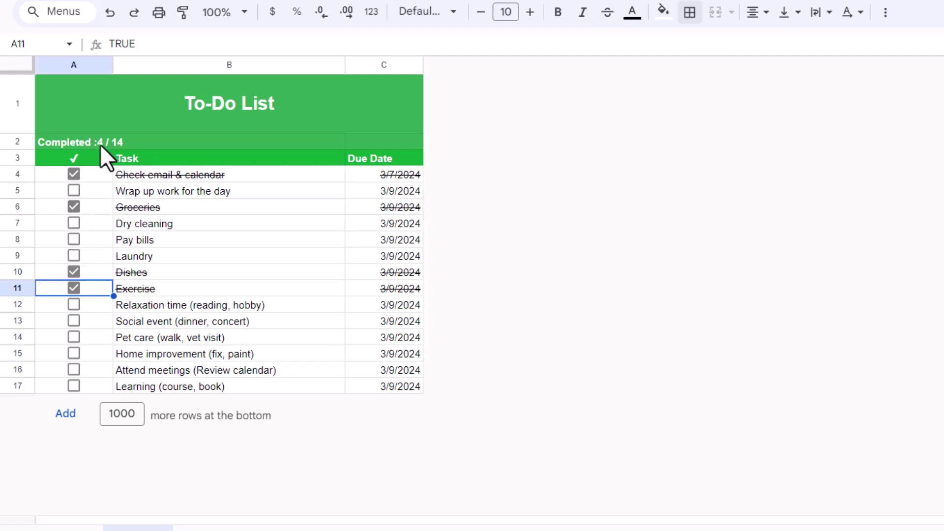
{"action": "left_click", "coordinate": [71, 384]}
{"action": "left_click", "coordinate": [73, 369]}
{"action": "left_click", "coordinate": [73, 352]}
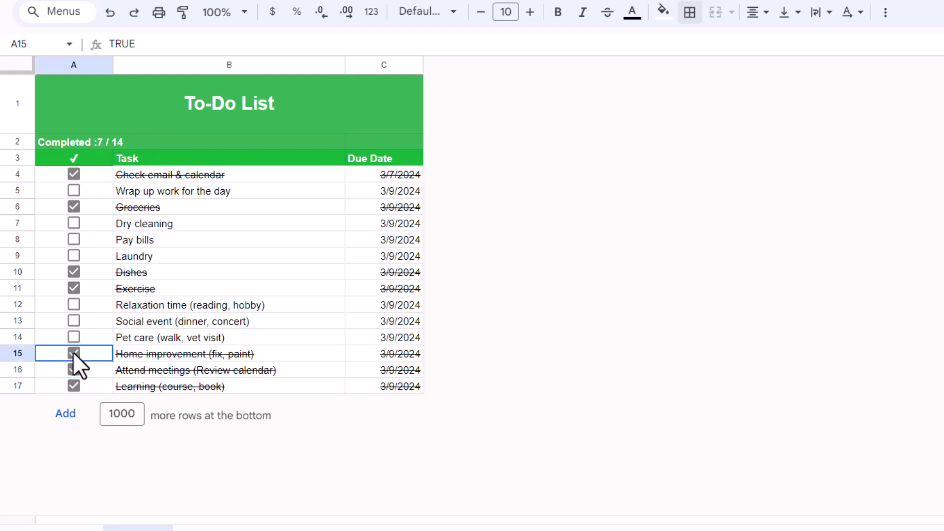
{"action": "left_click", "coordinate": [73, 338]}
{"action": "left_click", "coordinate": [72, 321]}
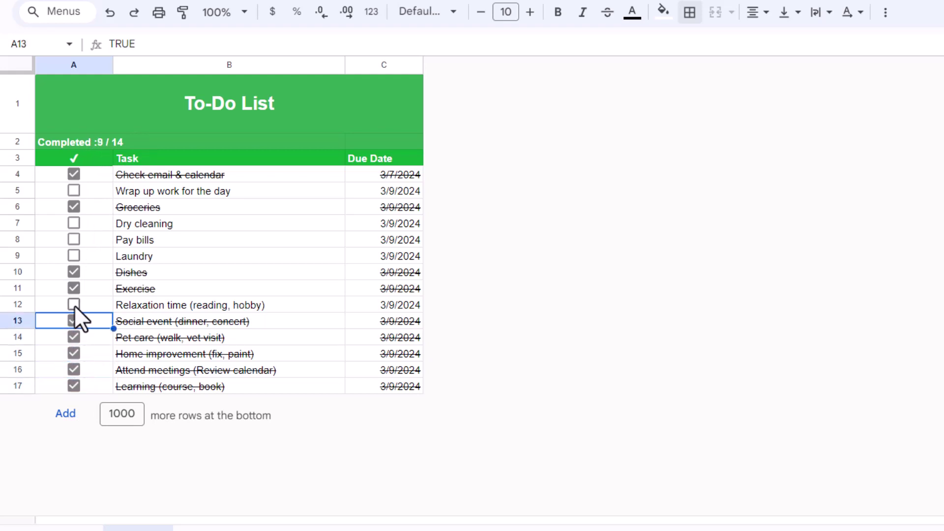
{"action": "left_click", "coordinate": [74, 304]}
{"action": "left_click_drag", "start_coordinate": [75, 302], "coordinate": [76, 259]}
{"action": "left_click", "coordinate": [75, 256]}
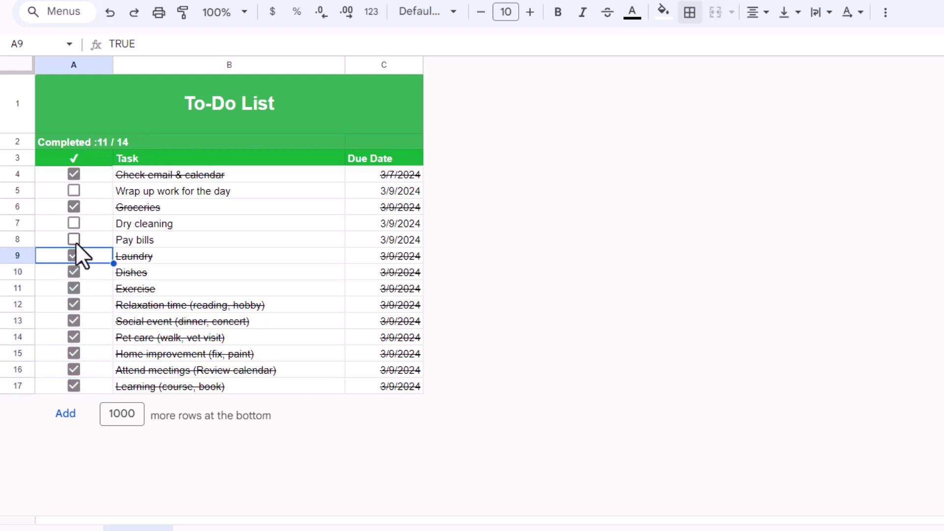
{"action": "left_click", "coordinate": [76, 239]}
{"action": "left_click", "coordinate": [76, 228]}
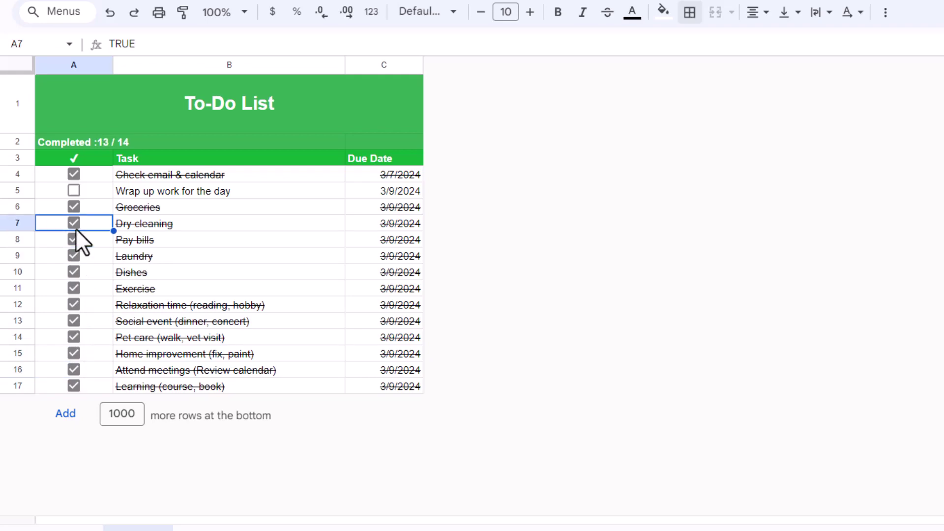
{"action": "left_click", "coordinate": [76, 189]}
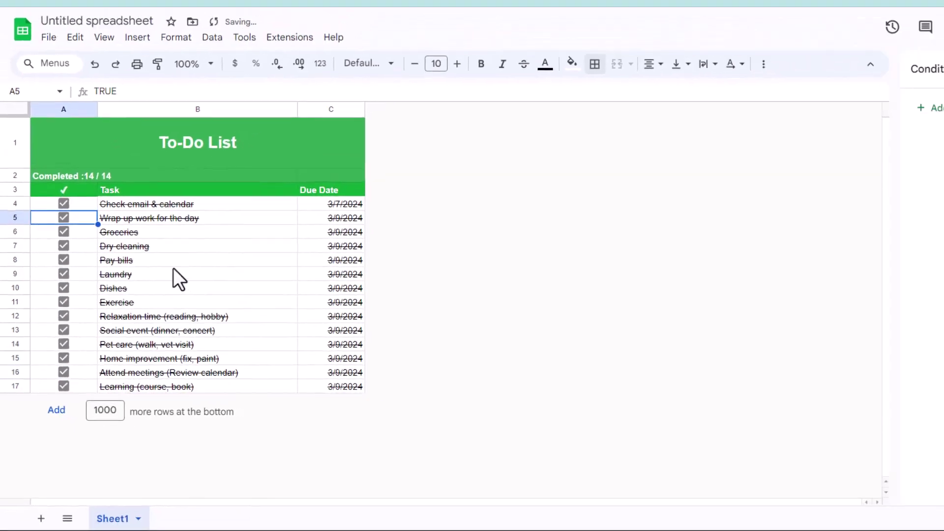
{"action": "left_click", "coordinate": [188, 247]}
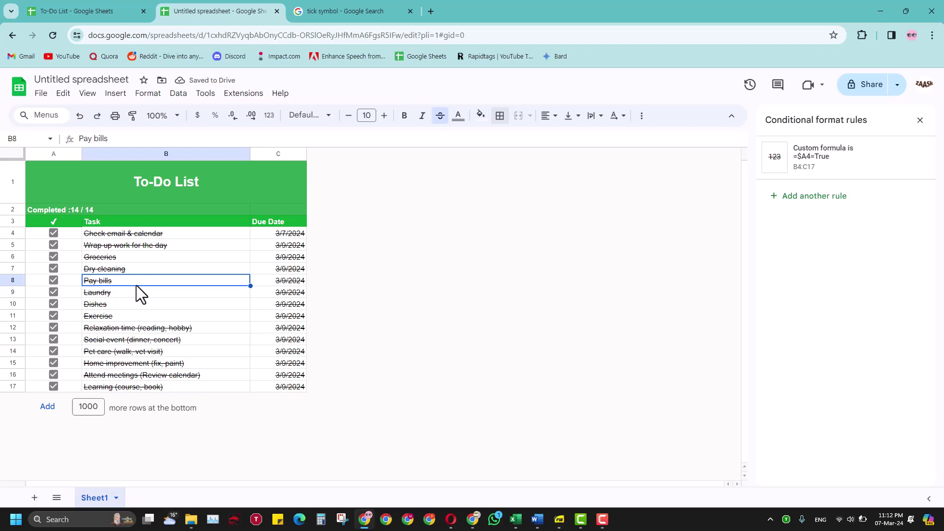
Step: Set the due date of Check email & calendar to 3/9/2024 and that of Exercise to 3/22/2024
{"action": "double_click", "coordinate": [283, 232]}
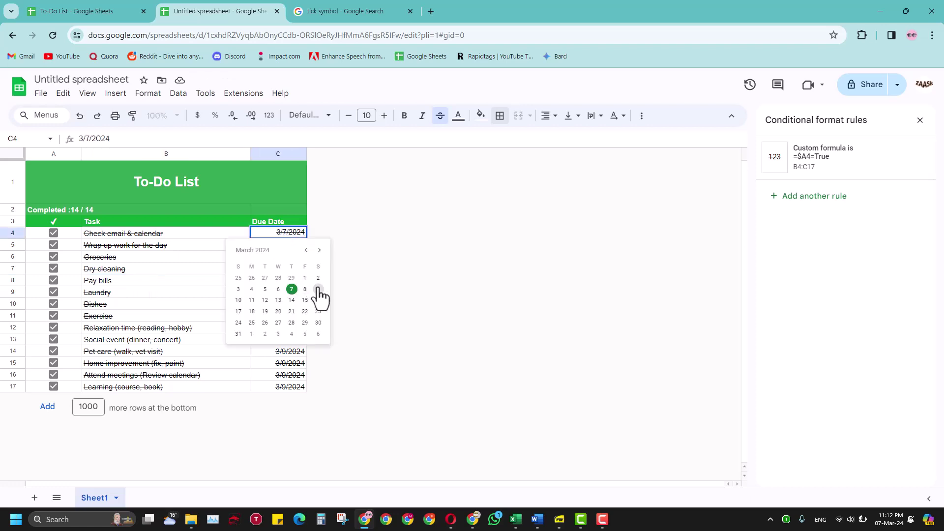
{"action": "left_click", "coordinate": [318, 289]}
{"action": "key", "text": "Return"}
{"action": "double_click", "coordinate": [290, 317]}
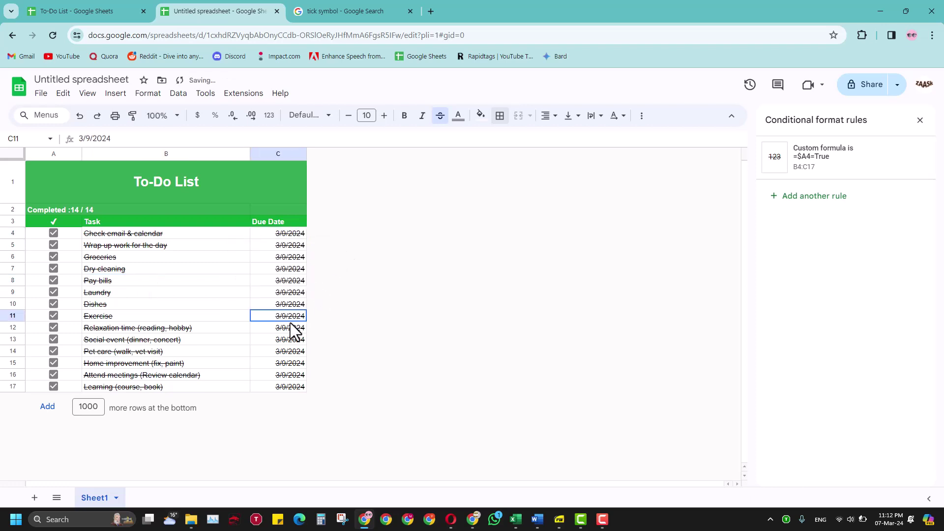
{"action": "left_click", "coordinate": [304, 400]}
{"action": "key", "text": "Down"}
{"action": "key", "text": "Down"}
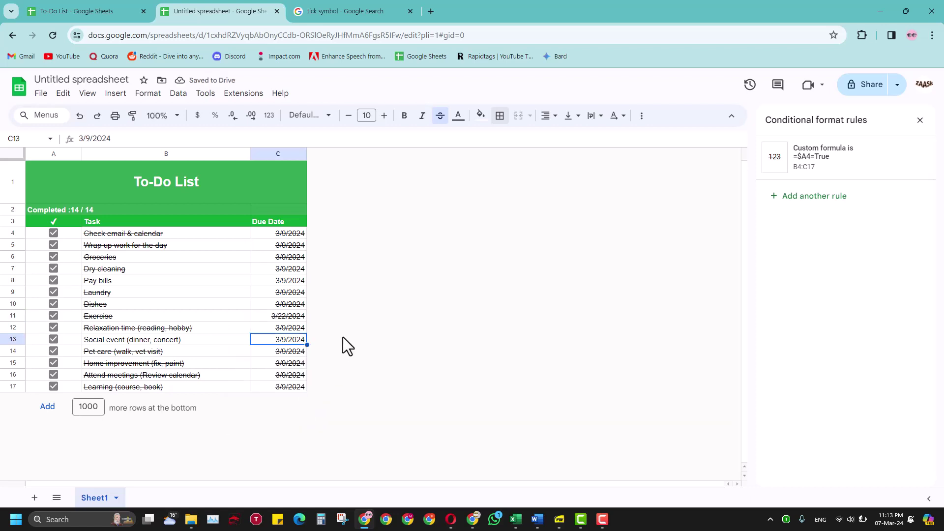
Step: View the separate To-Do List spreadsheet for comparison and return to the untitled spreadsheet
{"action": "left_click", "coordinate": [50, 2]}
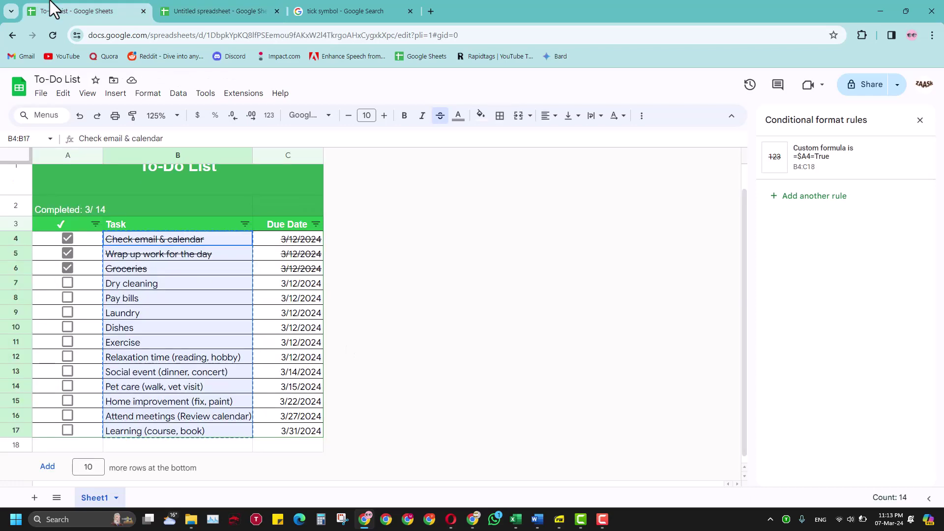
{"action": "left_click", "coordinate": [231, 4]}
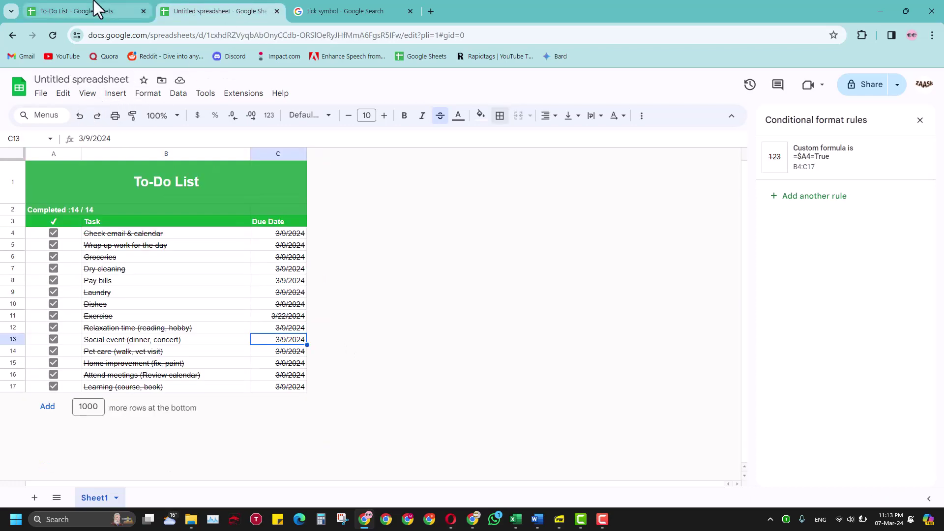